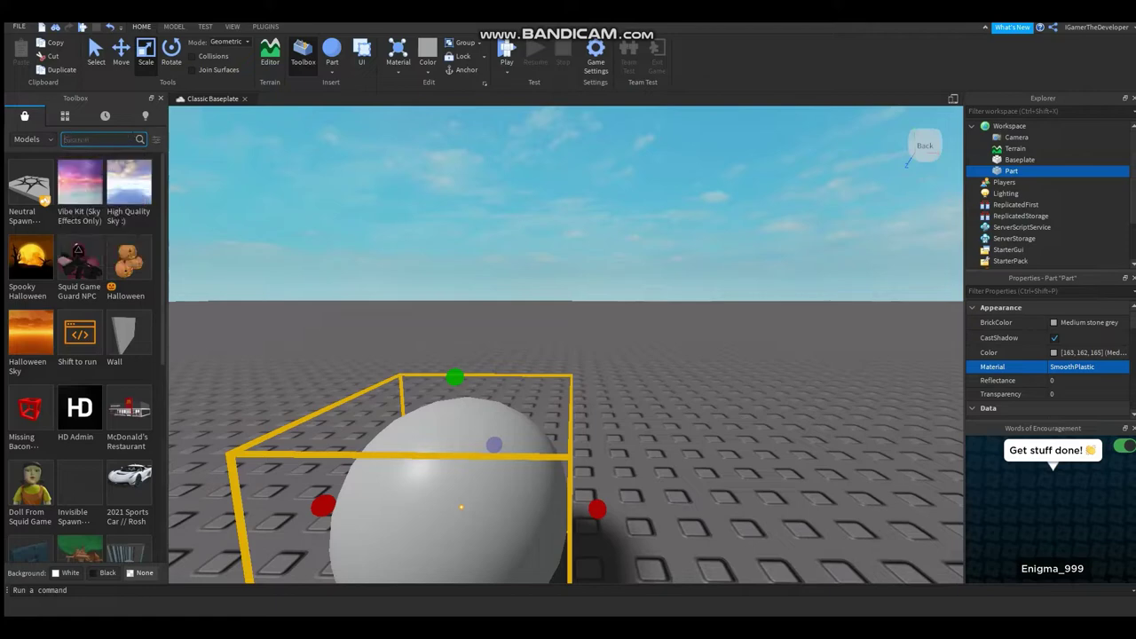
- Search the toolbox models for "pony rig" and insert the Pony - Rigged character near the grey sphere
type("pony rig")
key("Return")
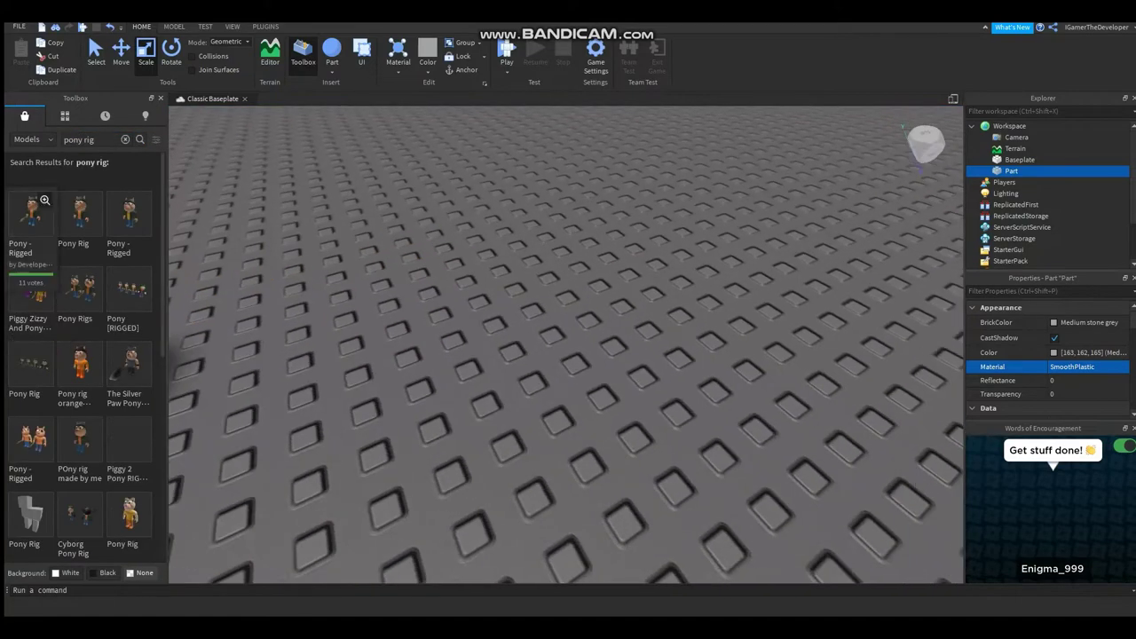
left_click(130, 213)
left_click(502, 418)
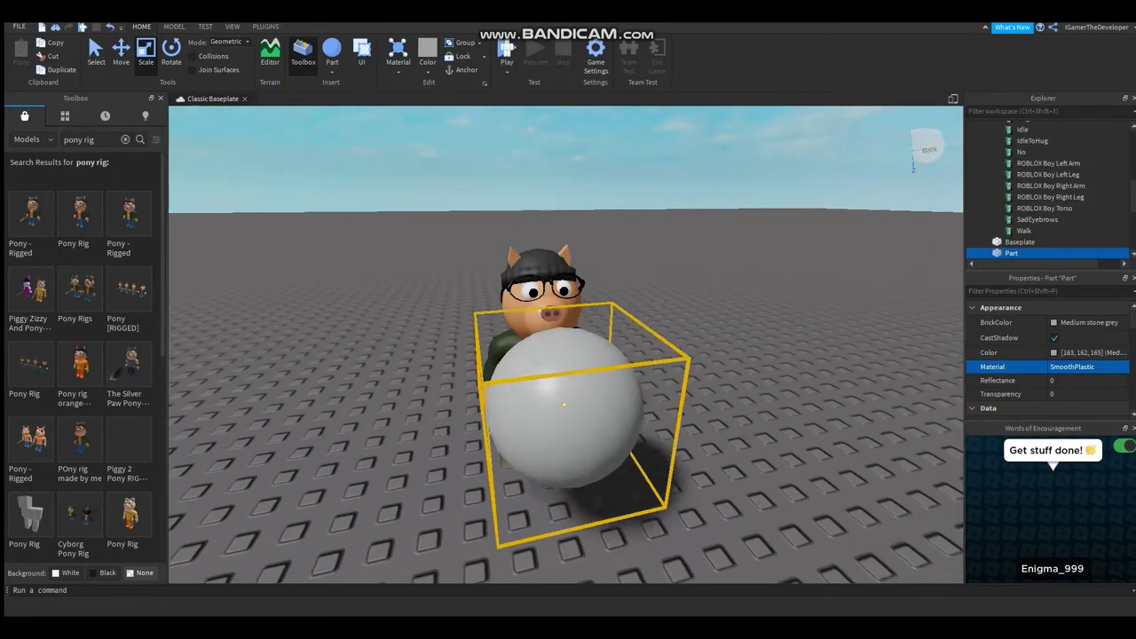
- Move the grey sphere onto the pony character so that it overlaps the head
scroll(568, 346, "up", 10)
scroll(568, 346, "down", 8)
right_click_drag(621, 355, 568, 370)
scroll(556, 332, "down", 2)
scroll(556, 332, "up", 2)
scroll(555, 331, "up", 5)
scroll(621, 372, "up", 1)
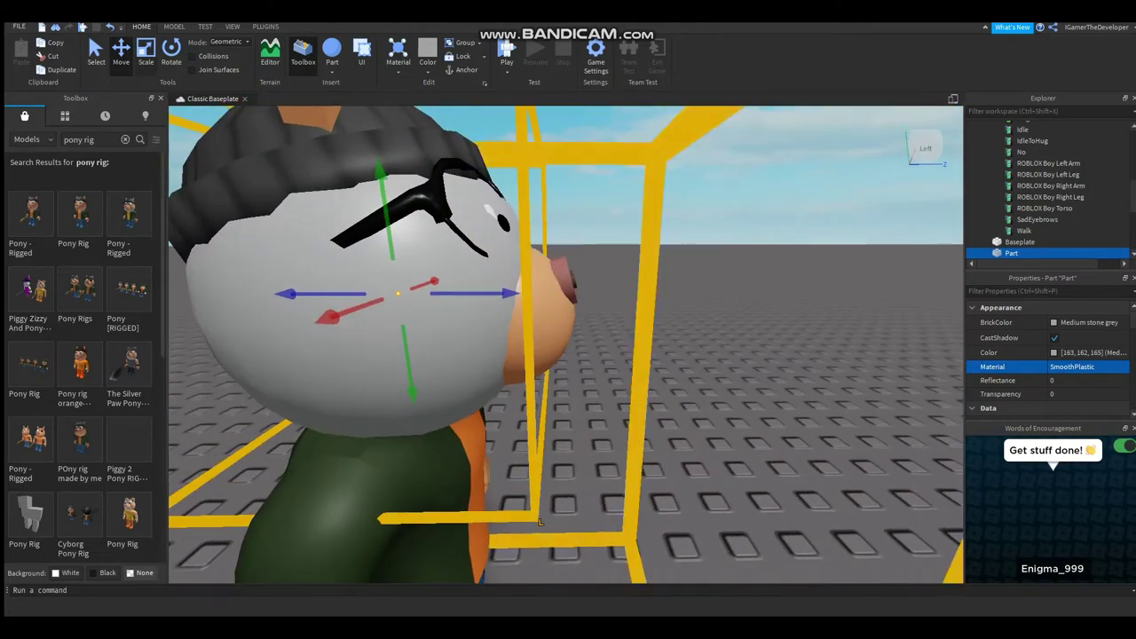
- Fit the sphere's size to the pony's head and rename the part MainHead
key("ctrl+3")
scroll(568, 369, "down", 5)
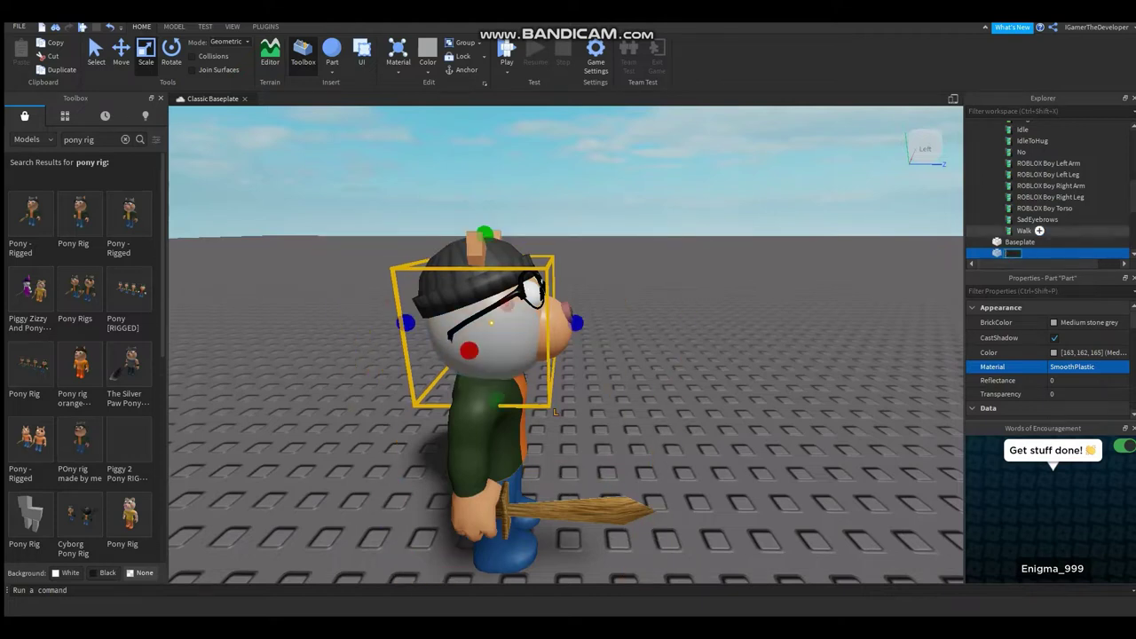
scroll(1038, 205, "up", 5)
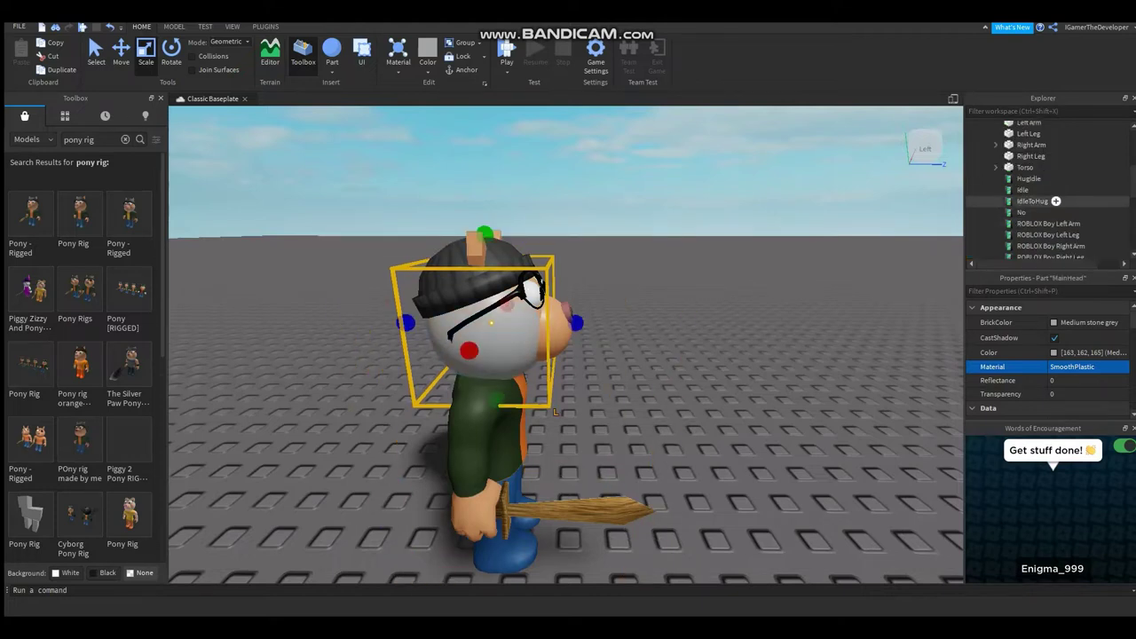
- Delete the Hat, HeadAccessories and PonyHead objects from the Pony rig
left_click(1030, 168)
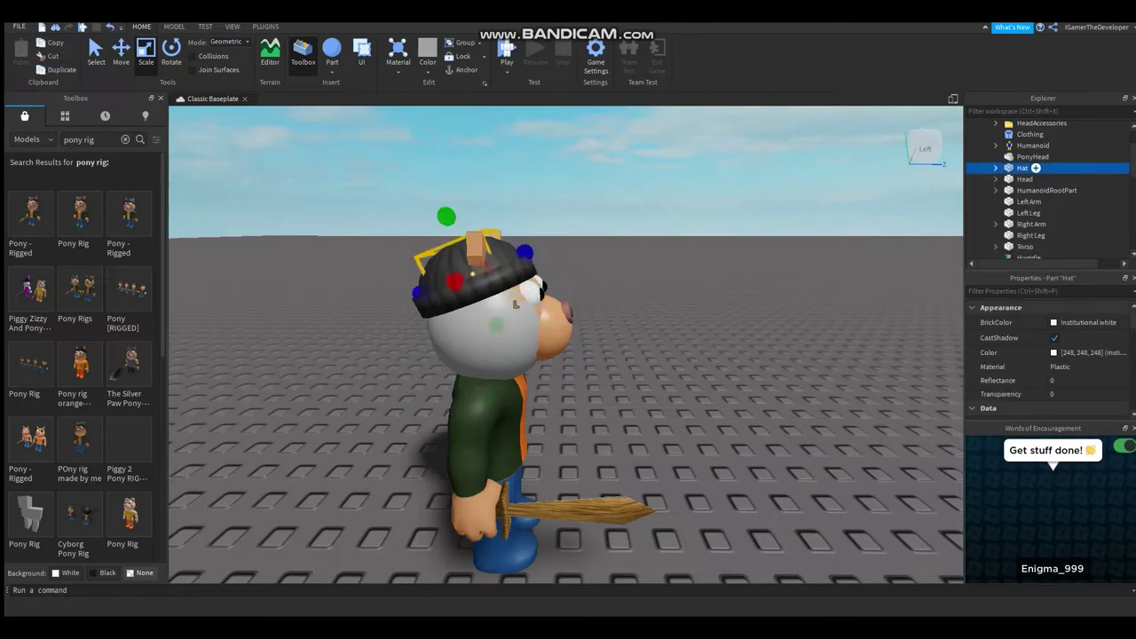
key("Delete")
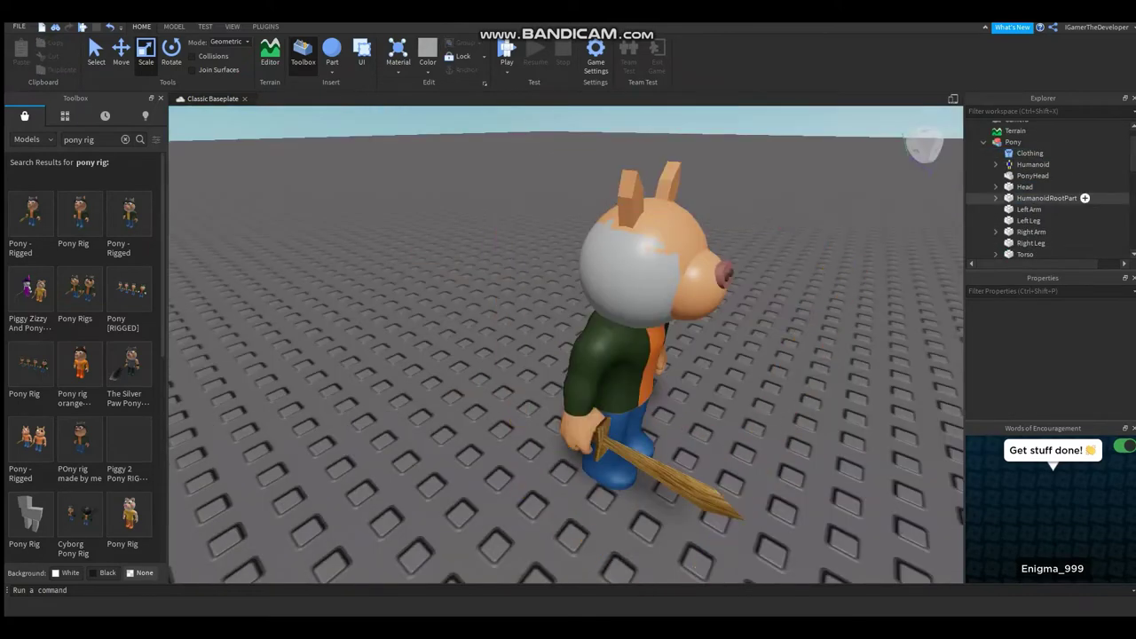
left_click(1032, 176)
key("Delete")
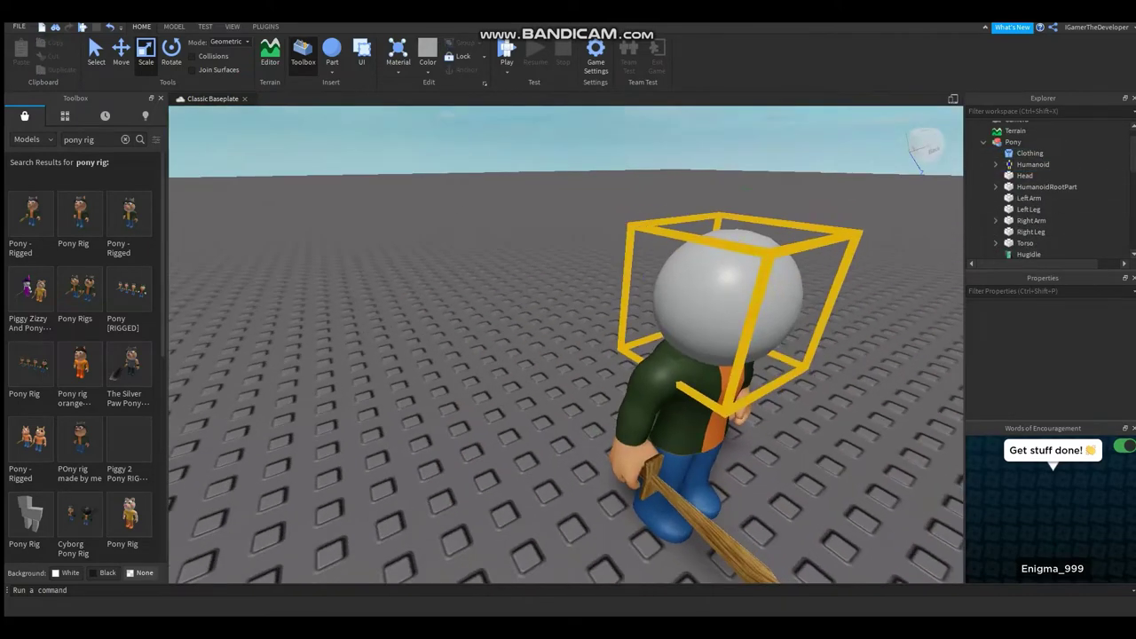
- Remove the wooden sword's Handle part from the Pony rig's right arm
left_click(1013, 142)
key("f")
scroll(1053, 204, "down", 5)
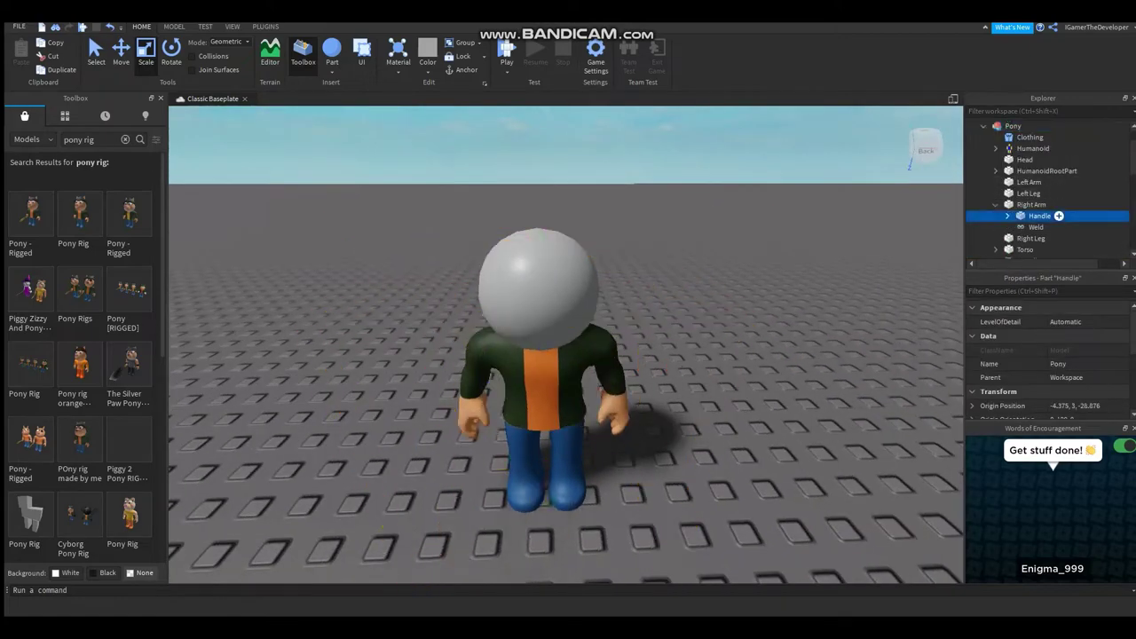
- Take the MainHead sphere off the pony's body and set it on the baseplate in front of the rig
left_click(1020, 253)
key("f")
scroll(566, 344, "down", 3)
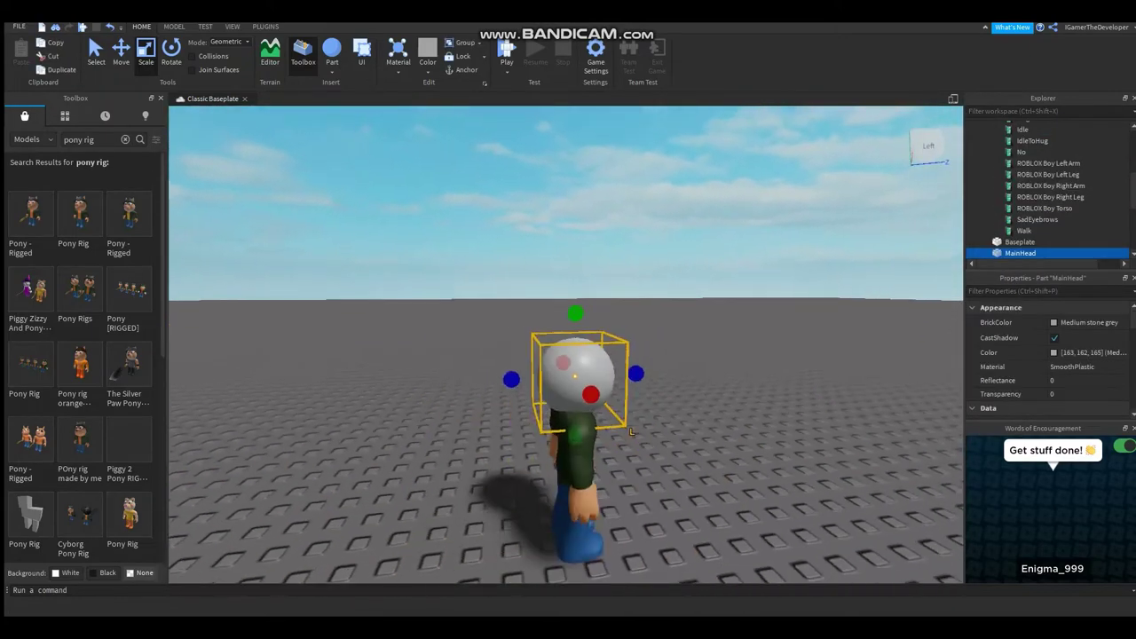
right_click_drag(566, 345, 533, 338)
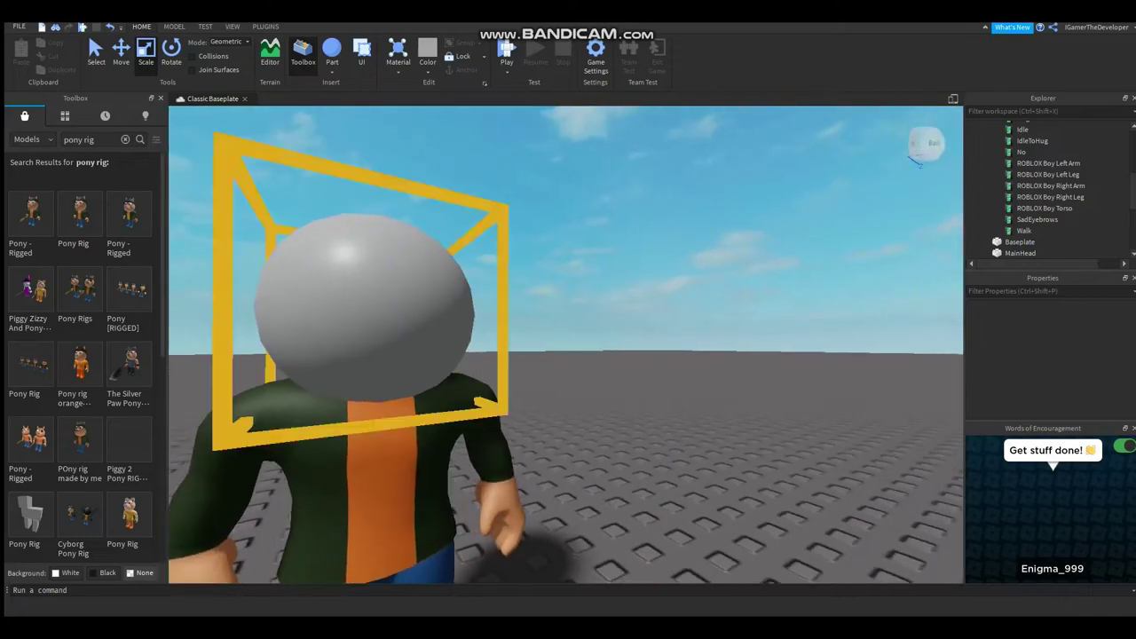
left_click(367, 305)
left_click(710, 178)
scroll(568, 355, "up", 3)
left_click(475, 373)
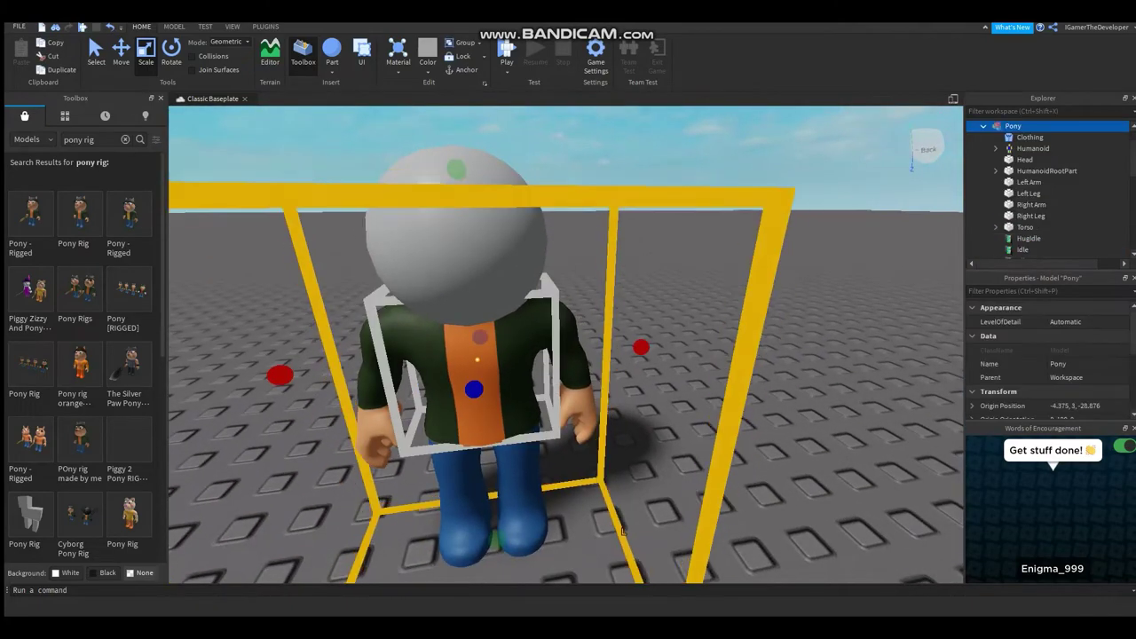
scroll(568, 355, "up", 6)
left_click(533, 319)
scroll(566, 345, "down", 5)
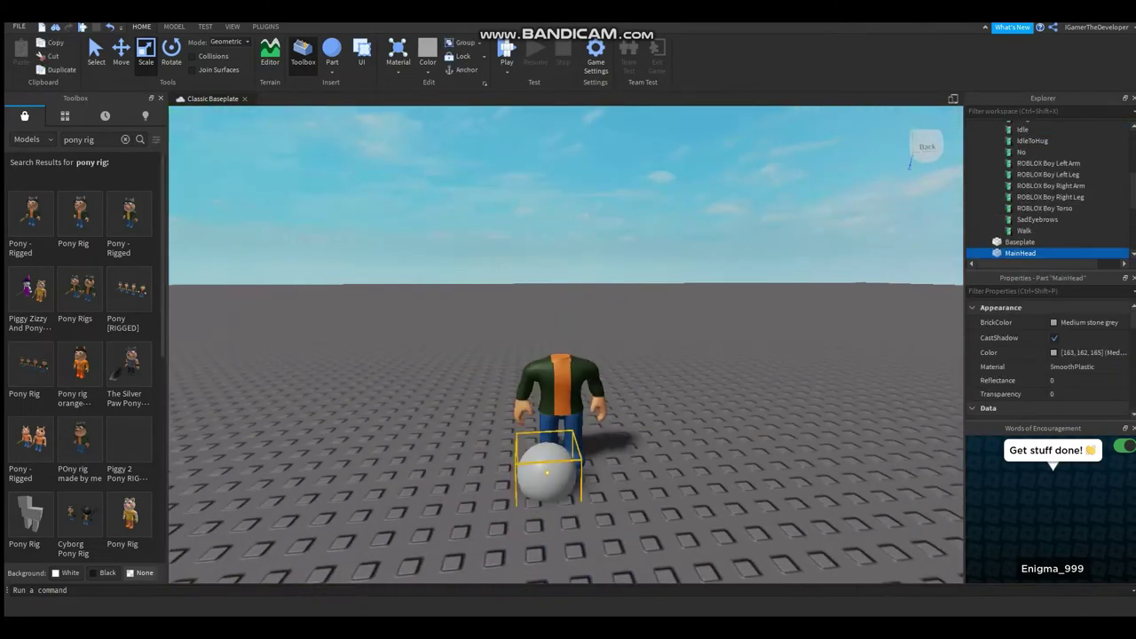
key("f")
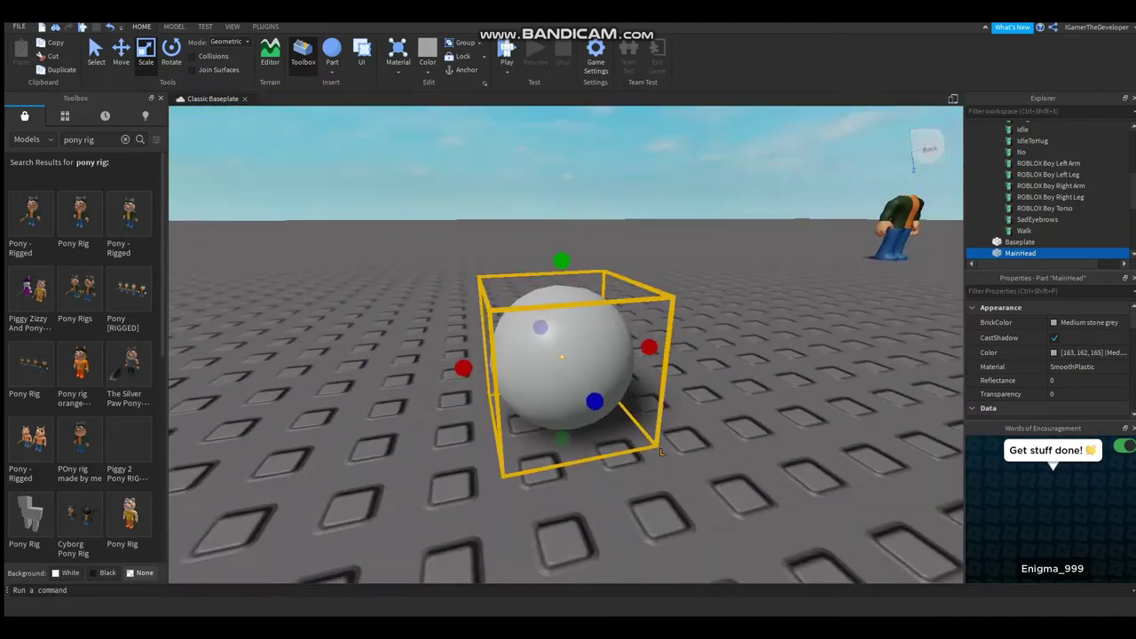
- Insert a new block part into the workspace beside the MainHead sphere
left_click(398, 55)
left_click(332, 71)
left_click(335, 86)
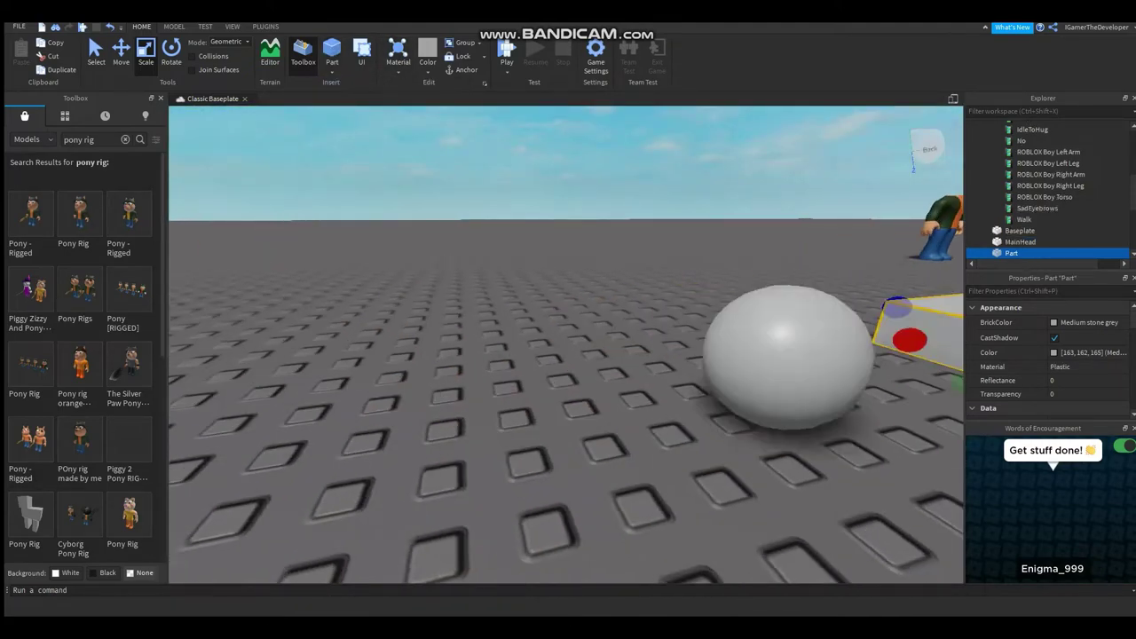
- Duplicate the MainHead sphere and fit a smaller copy protruding from the front of the head as a snout
left_click(621, 368)
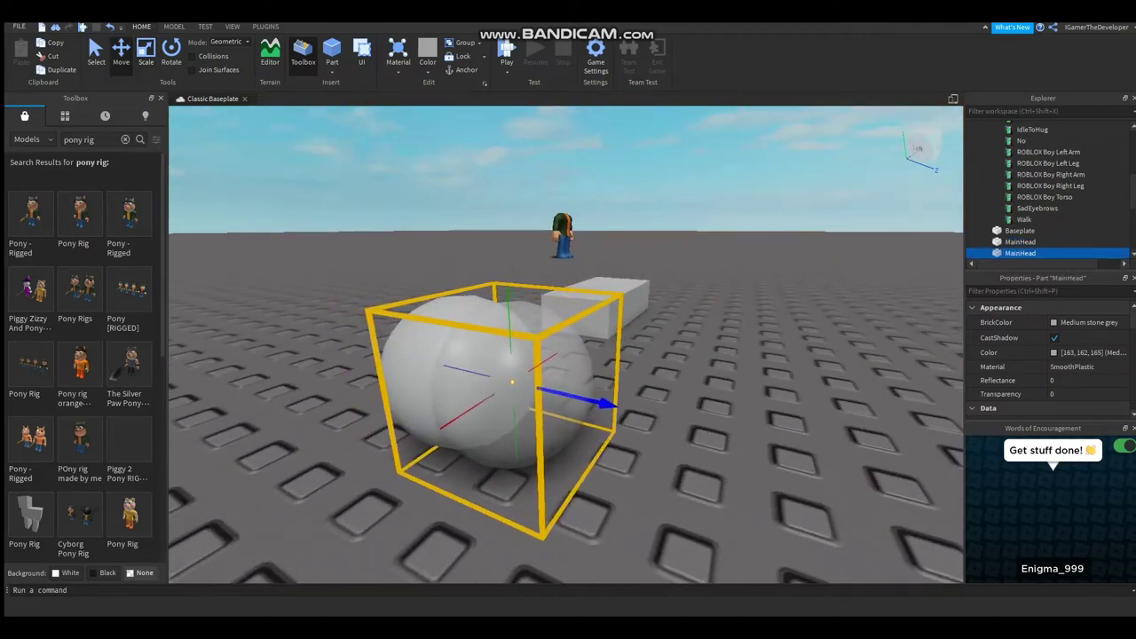
key("f")
scroll(566, 346, "down", 5)
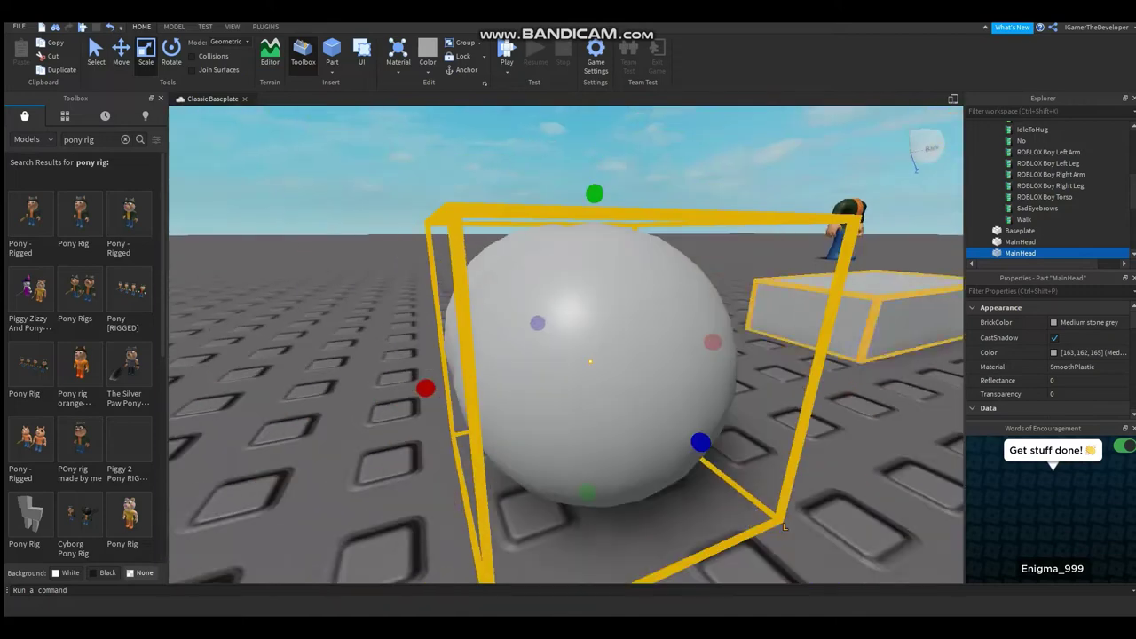
scroll(566, 346, "up", 5)
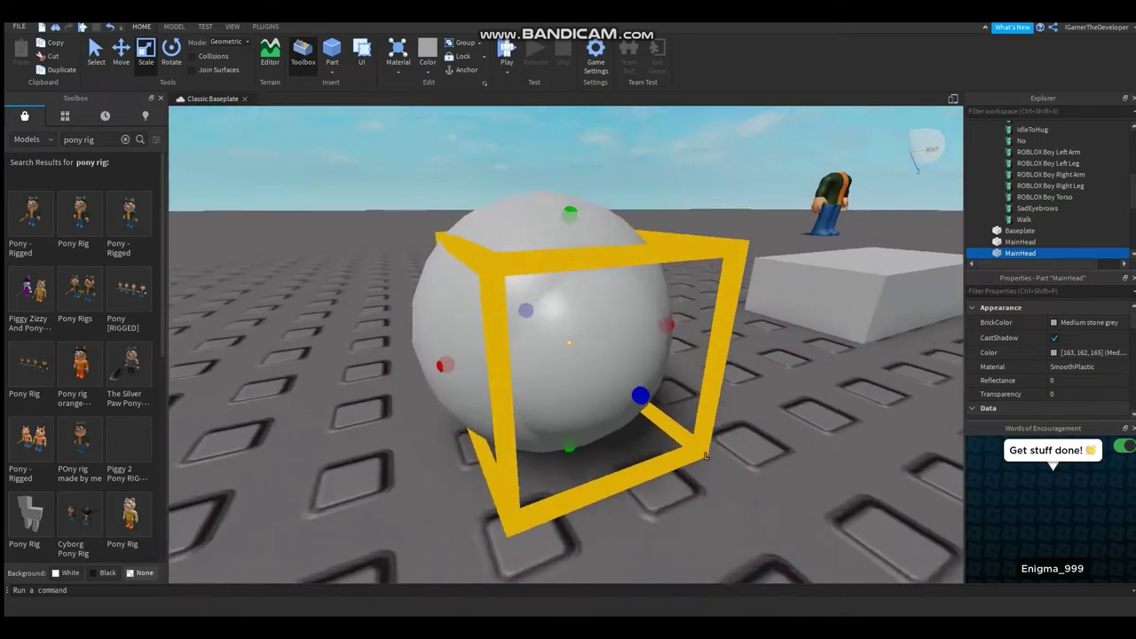
key("ctrl+2")
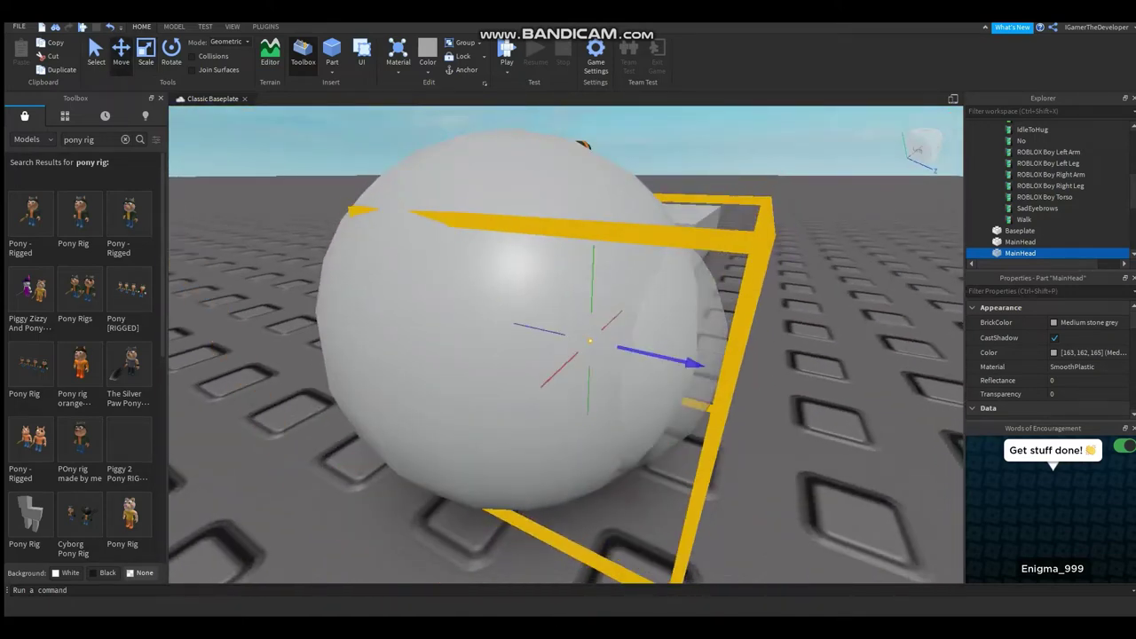
right_click_drag(684, 464, 679, 452)
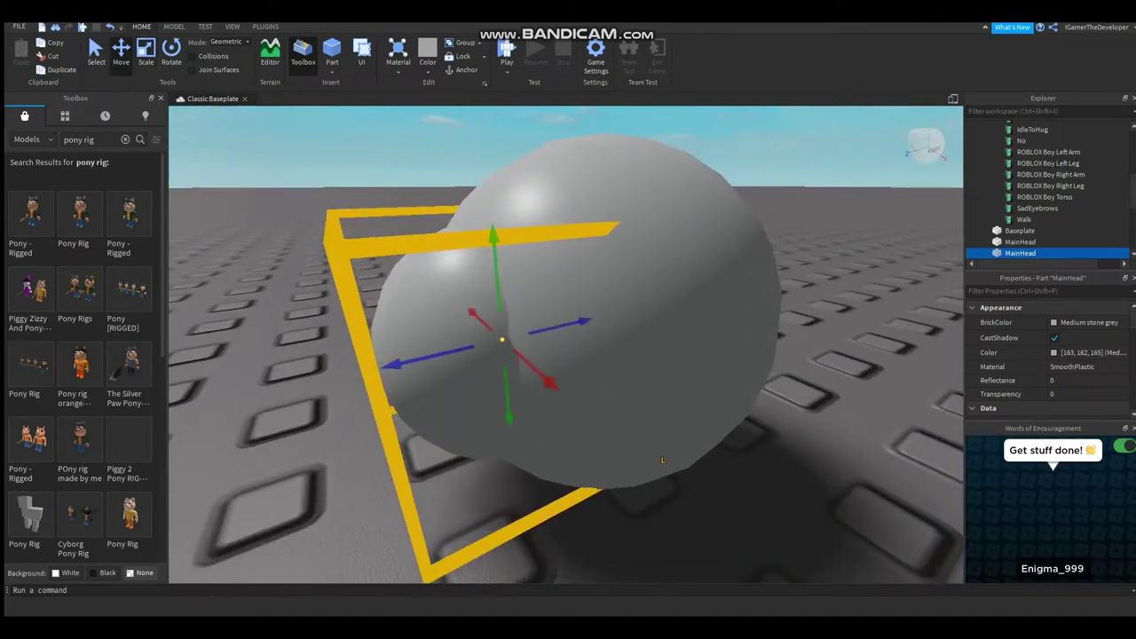
- Switch to the browser, search Google for "beaver" and examine the image results as reference for the head
key("alt+Tab")
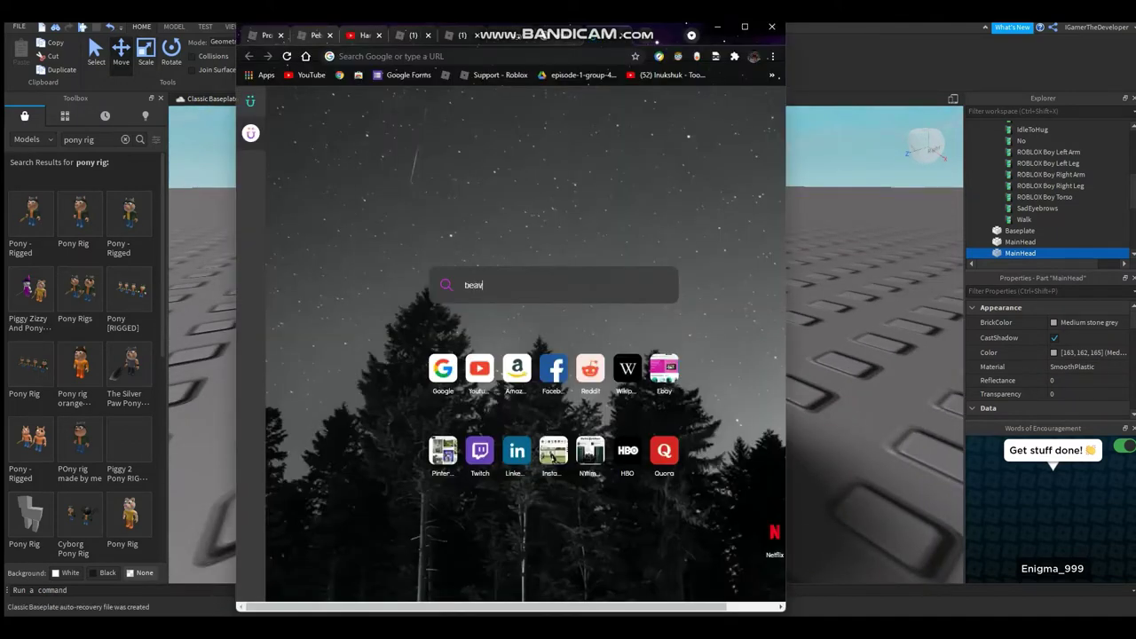
type("beaver")
key("Return")
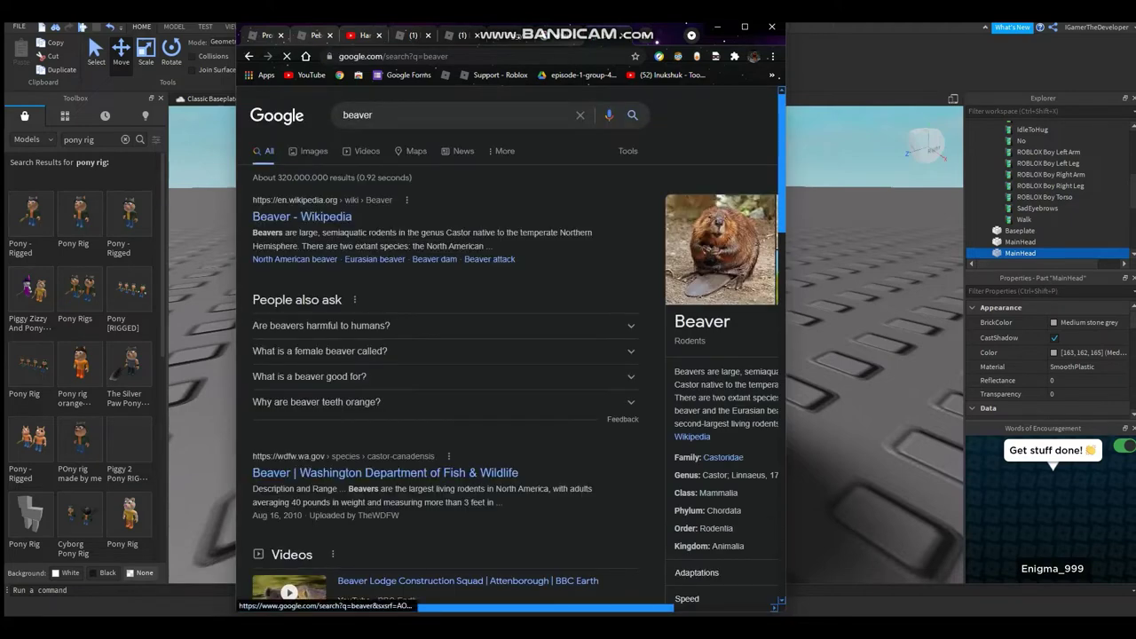
left_click_drag(785, 355, 923, 355)
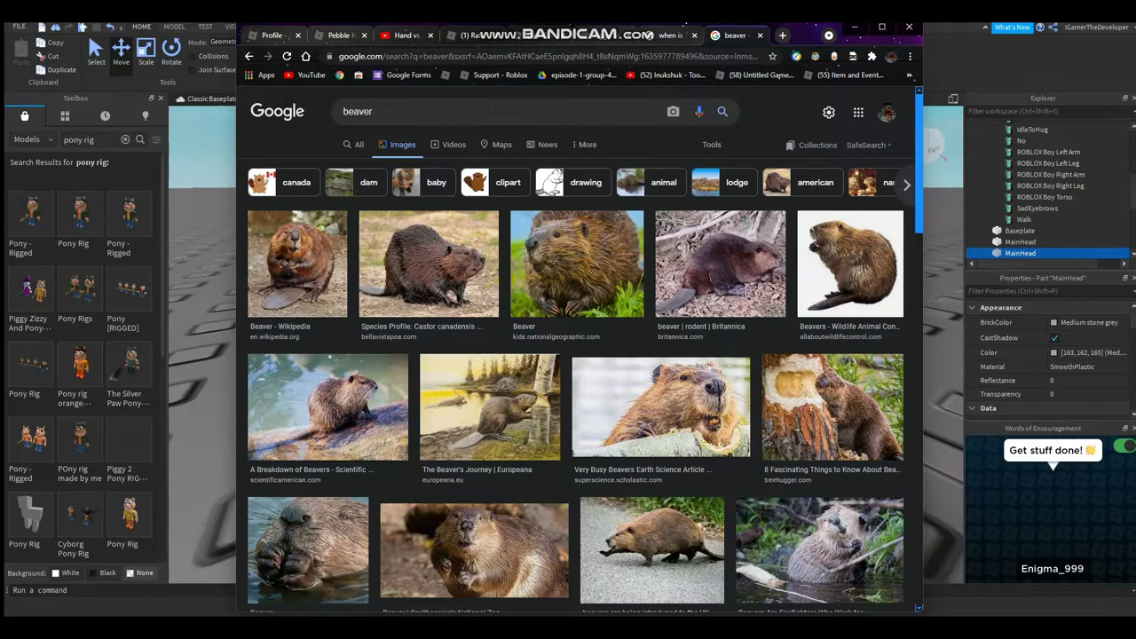
left_click(298, 263)
left_click(855, 26)
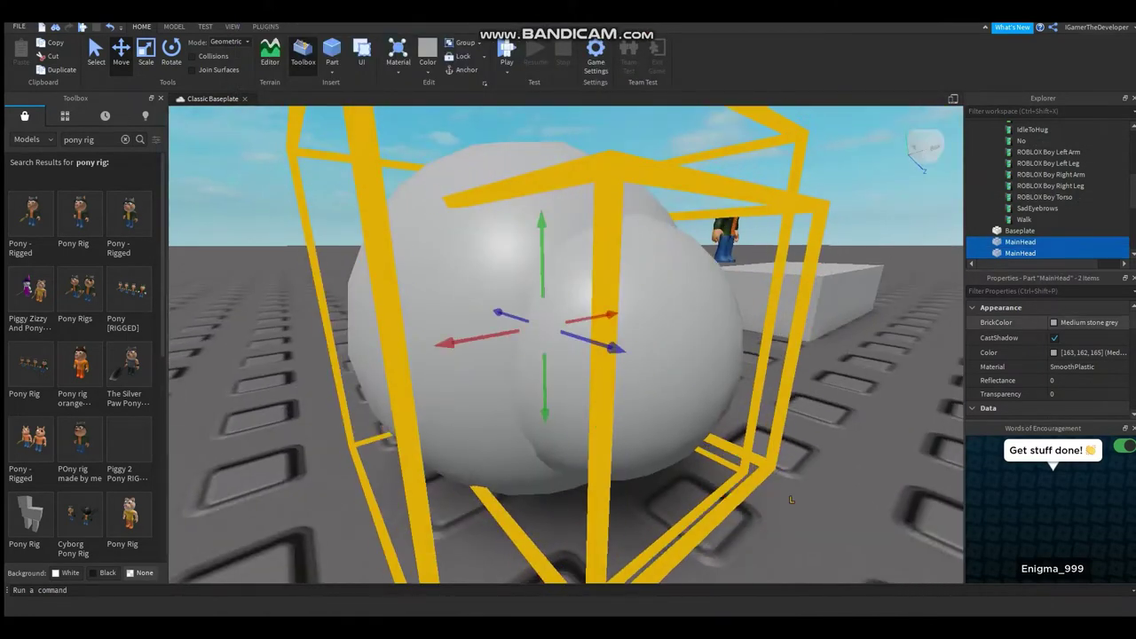
- Set the BrickColor of both MainHead spheres to Reddish brown
left_click(1089, 322)
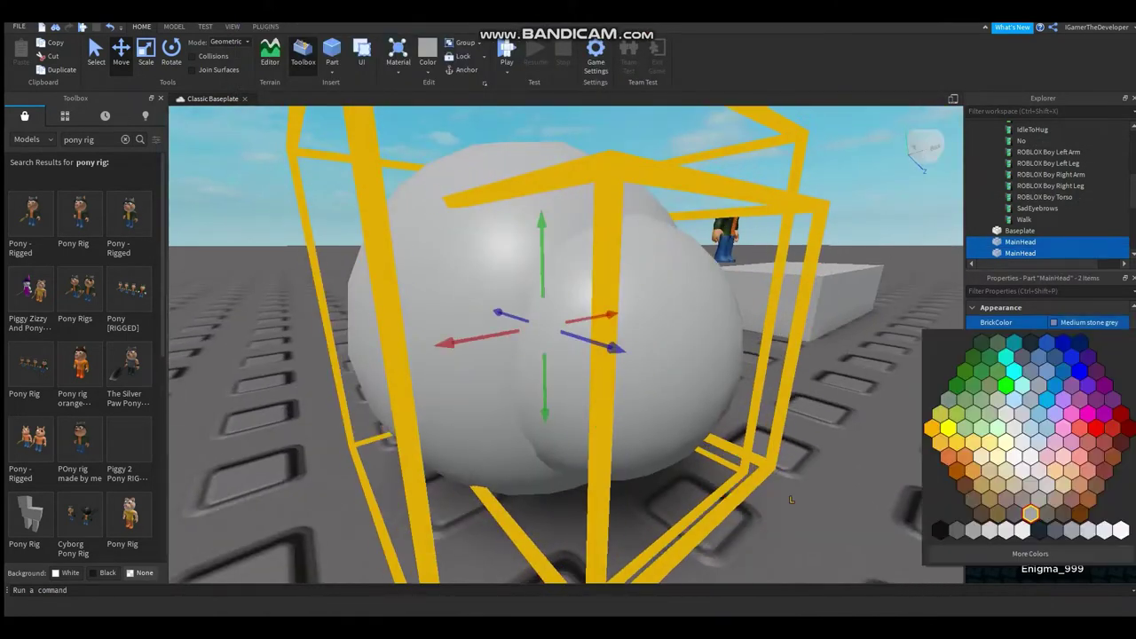
left_click(1112, 428)
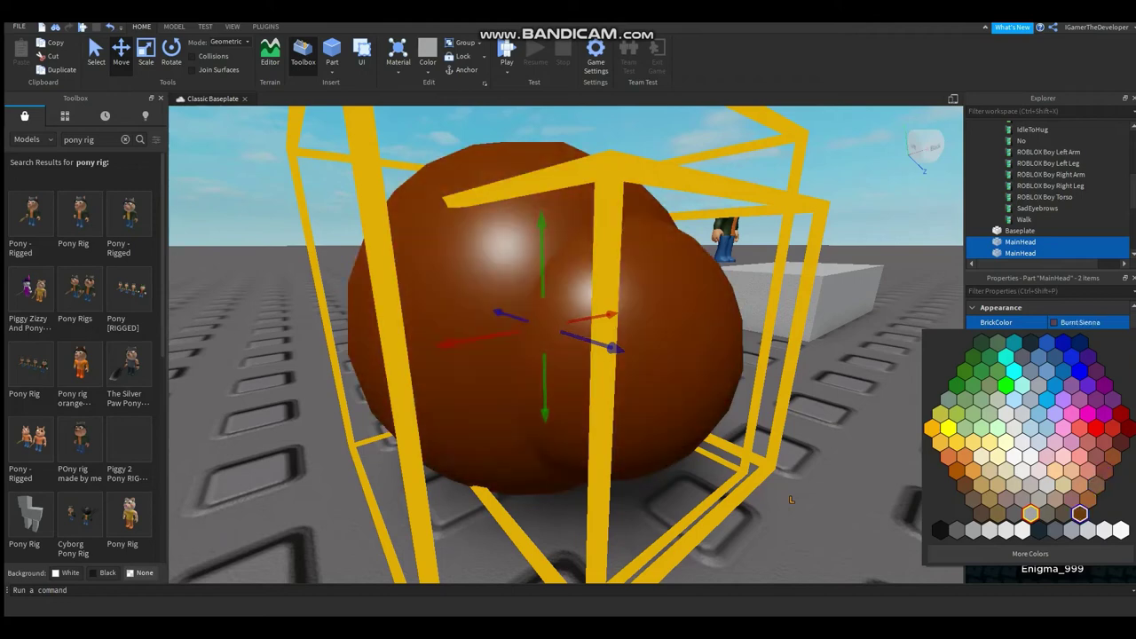
left_click(1080, 513)
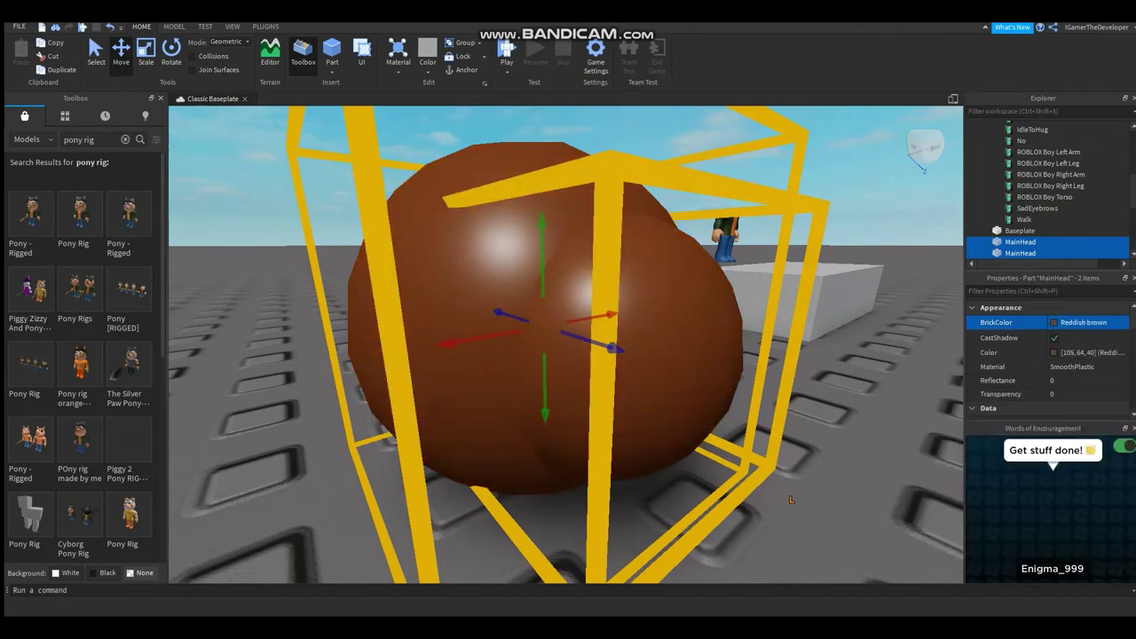
- Scale the grey block down to a short, thin bar and place it in front of the brown head
scroll(566, 355, "down", 5)
left_click(332, 53)
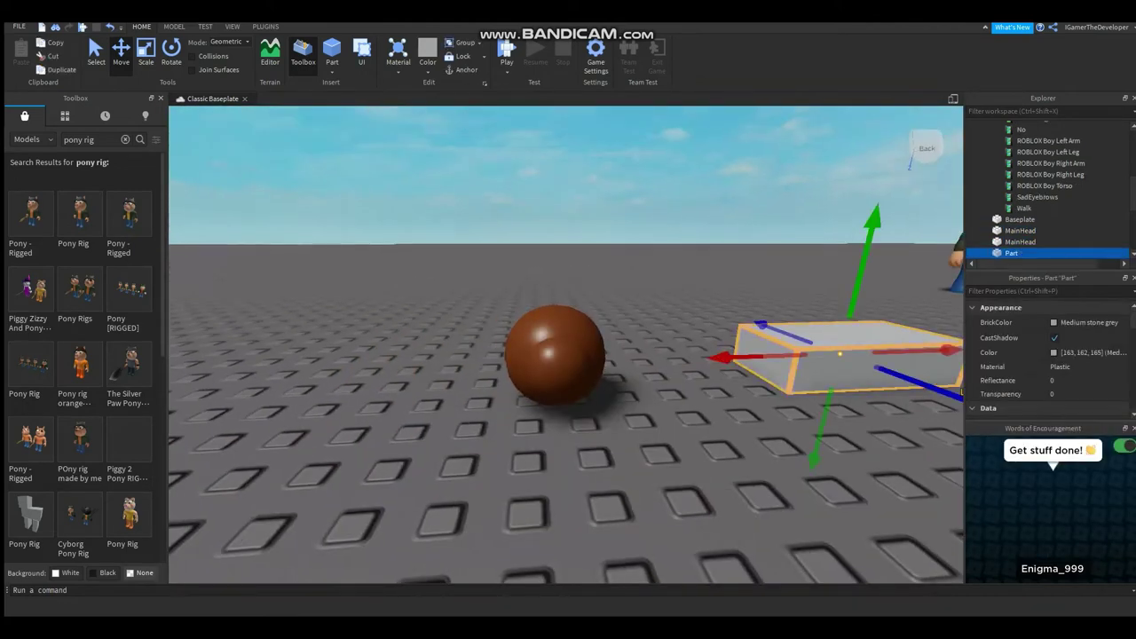
key("ctrl+3")
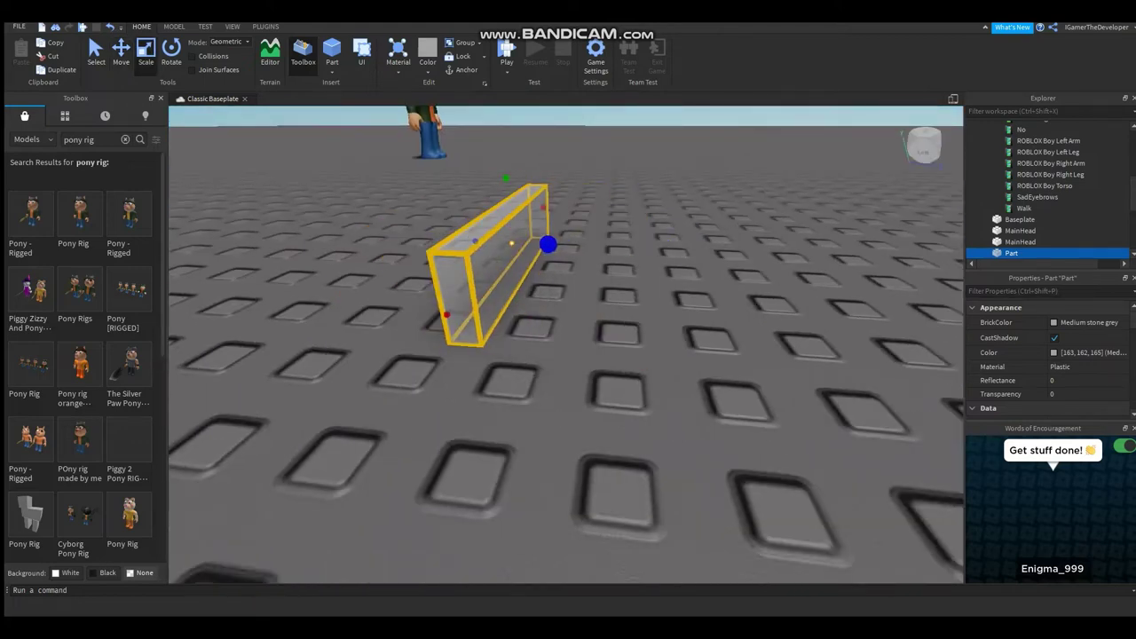
right_click_drag(566, 356, 497, 373)
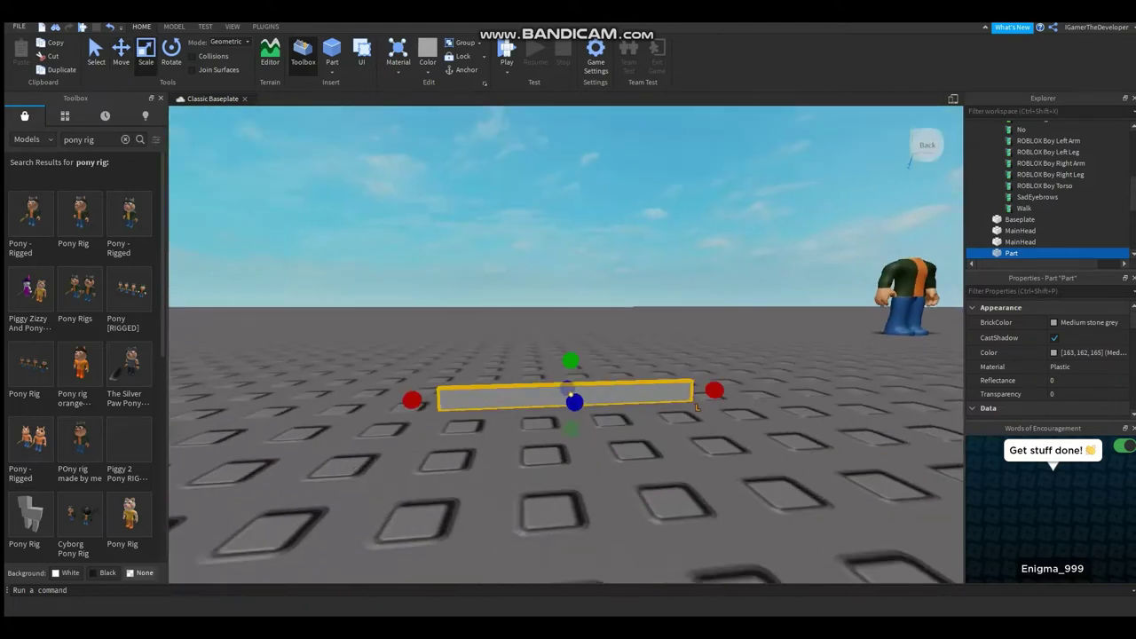
left_click_drag(715, 390, 616, 393)
right_click_drag(557, 413, 532, 373)
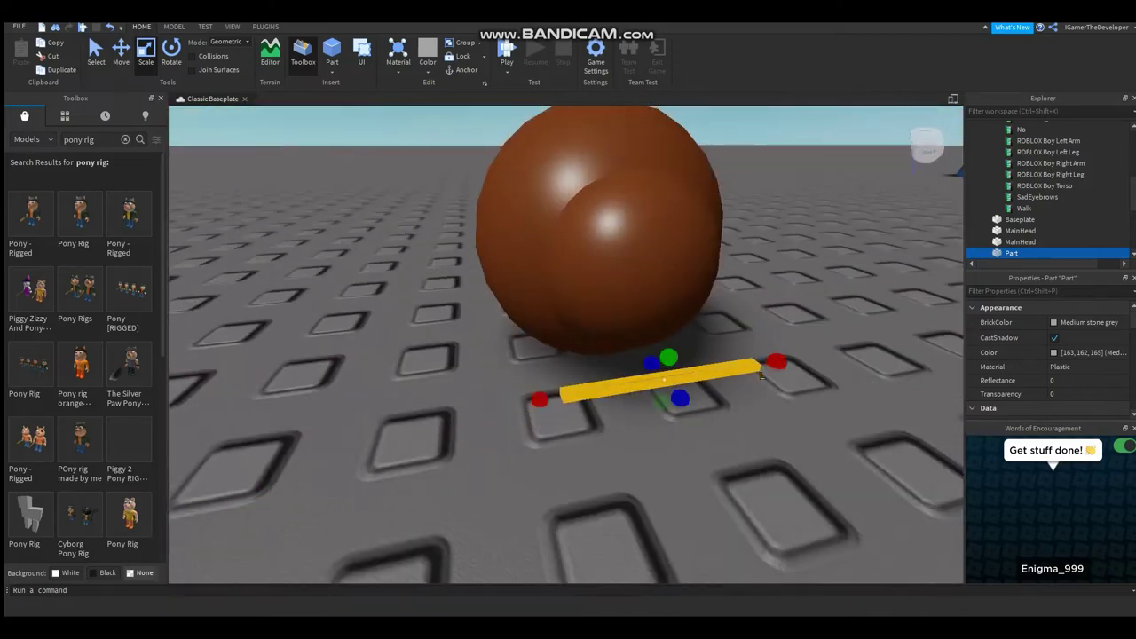
- Move the thin bar up against the snout so that it passes through the snout sideways
key("ctrl+2")
right_click_drag(761, 375, 502, 425)
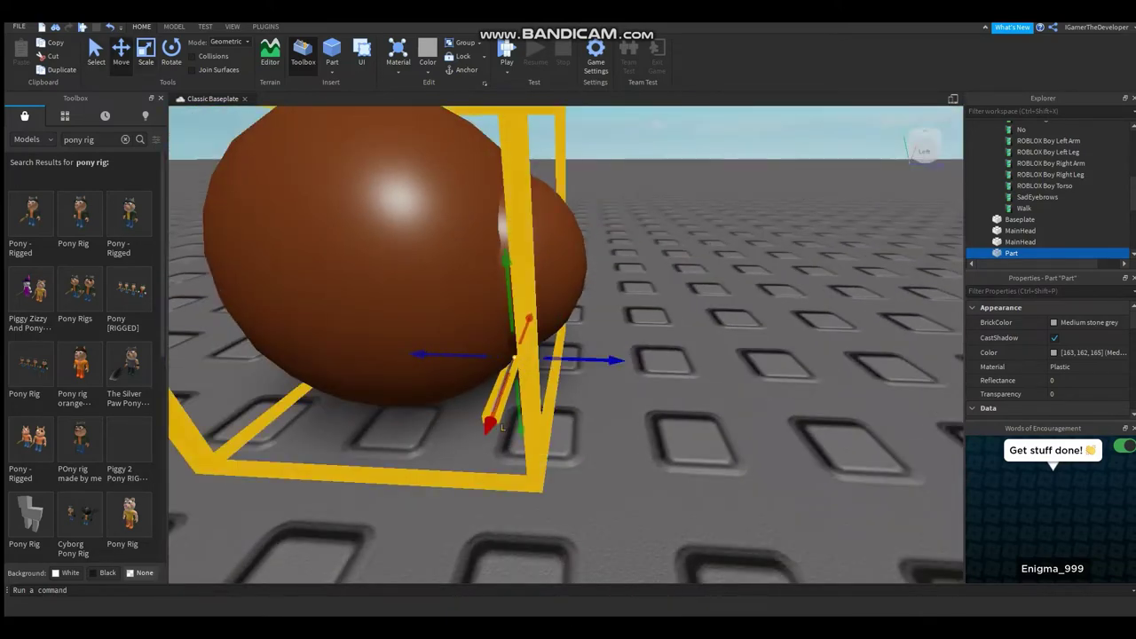
left_click_drag(502, 427, 491, 332)
right_click_drag(513, 333, 727, 383)
key("ctrl+4")
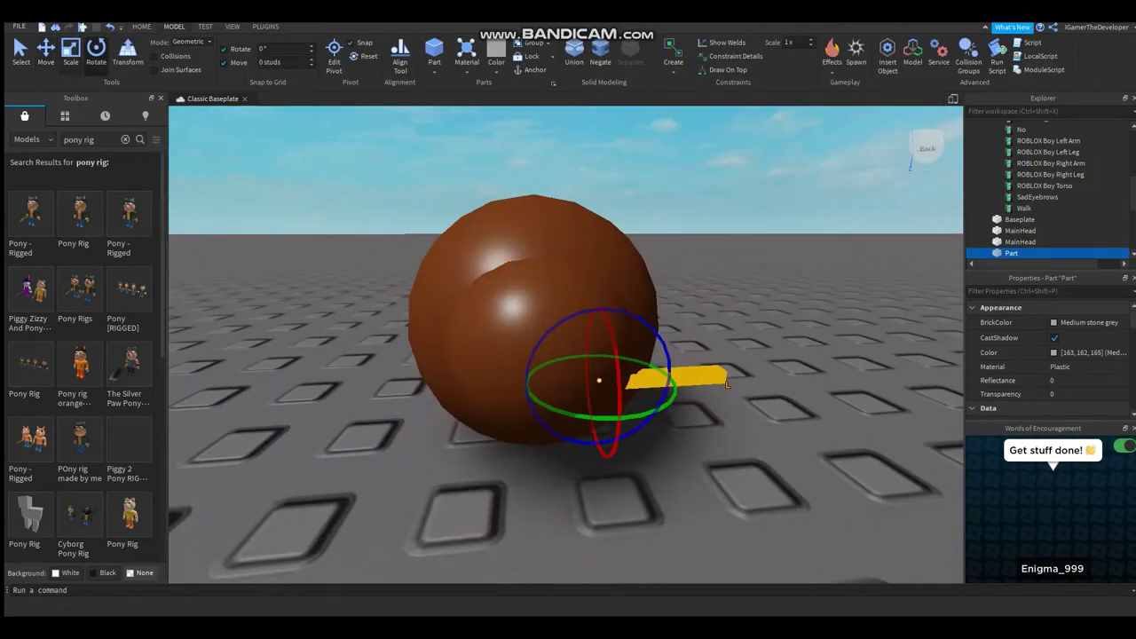
- Resize the bar so it sticks out on both sides of the snout, and adjust its thickness
key("ctrl+3")
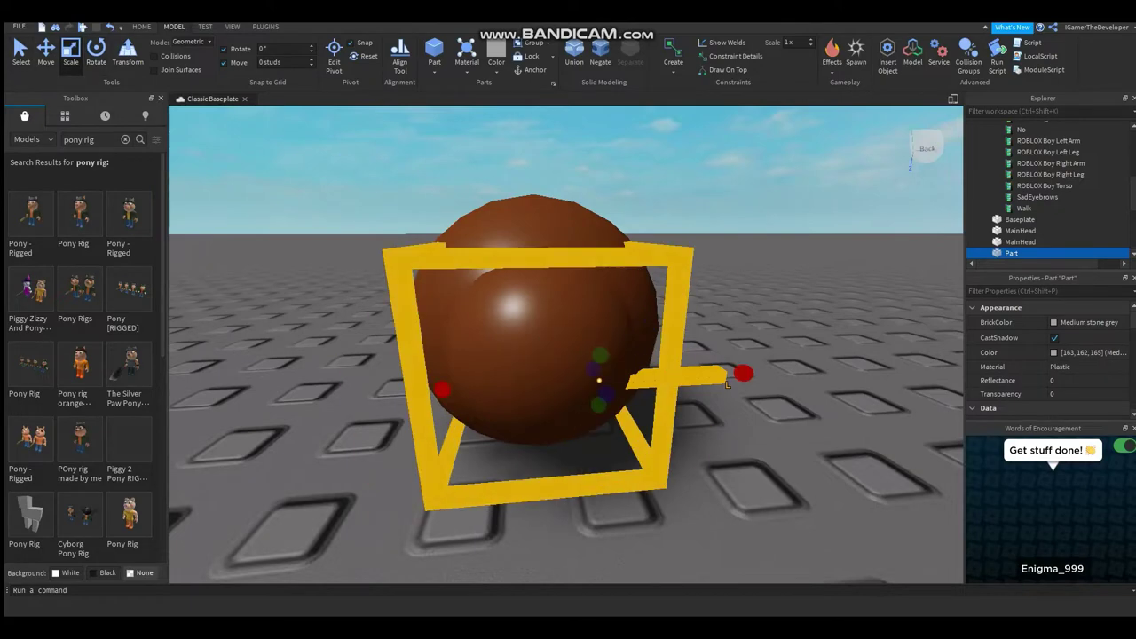
left_click_drag(444, 385, 352, 393)
left_click_drag(545, 406, 536, 382)
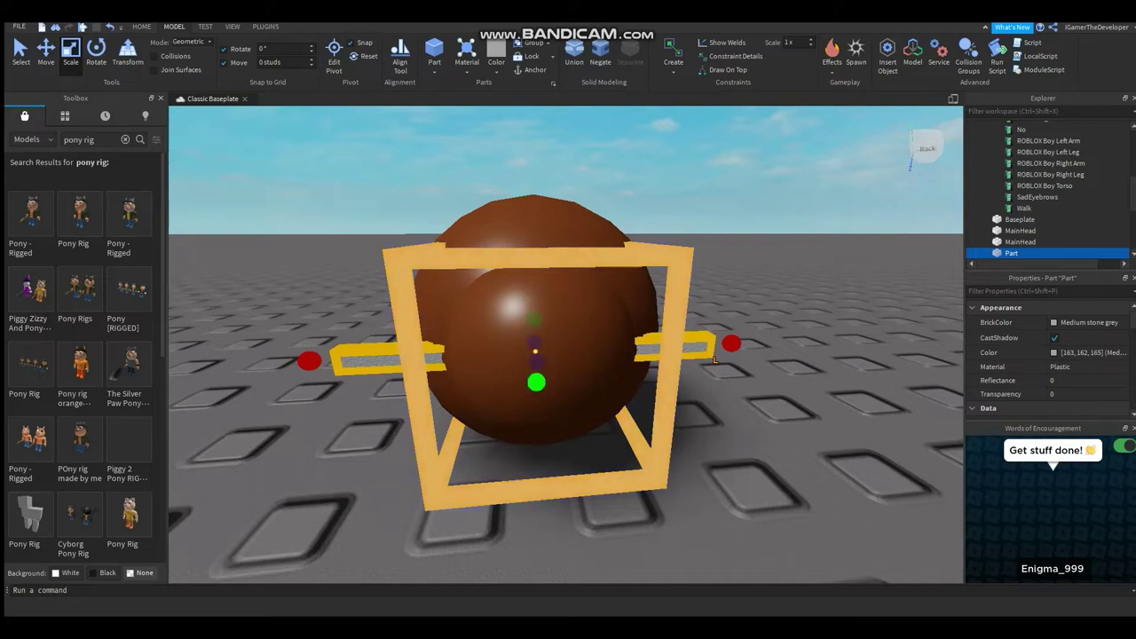
- Shorten the bar through the snout and set its BrickColor to Institutional white and its material to SmoothPlastic
left_click_drag(533, 318, 534, 325)
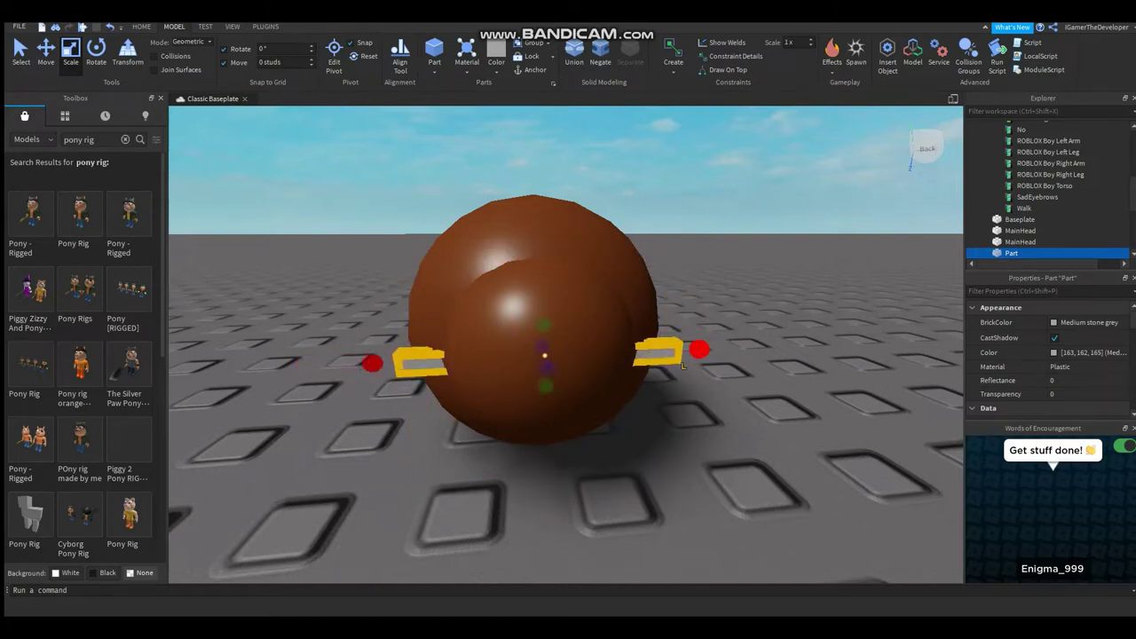
left_click(1087, 323)
left_click(954, 525)
left_click(1087, 367)
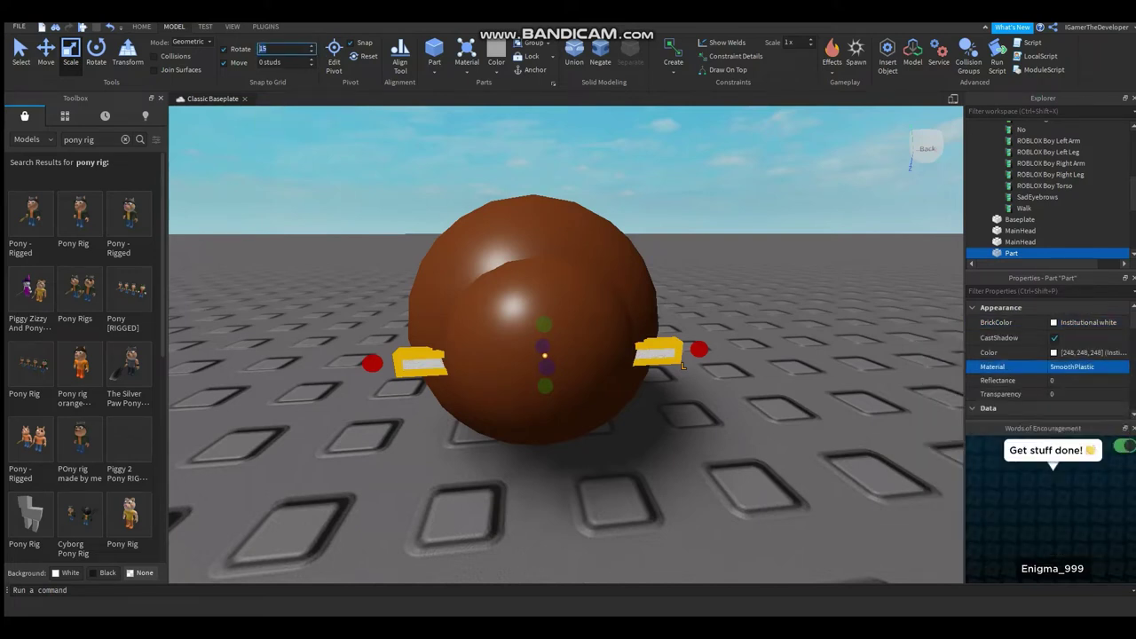
- Set rotation snapping to 15° and duplicate and rotate the white bar so five whiskers fan out on each side of the snout
key("Return")
key("ctrl+d")
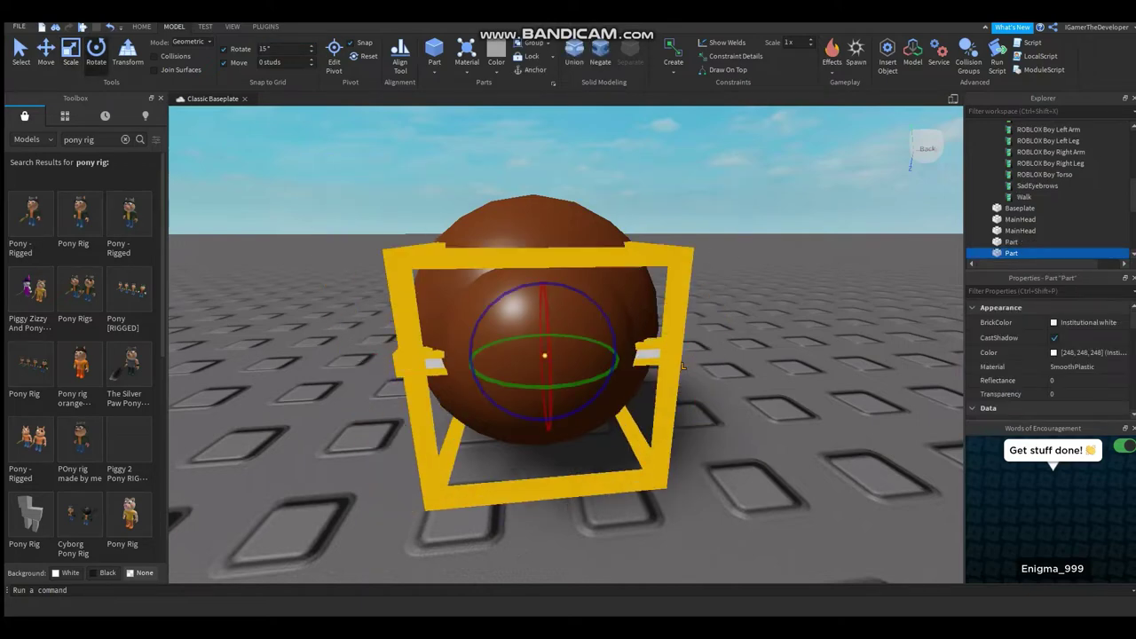
key("ctrl+t")
key("ctrl+d")
left_click_drag(613, 382, 606, 392)
key("ctrl+d")
key("ctrl+d")
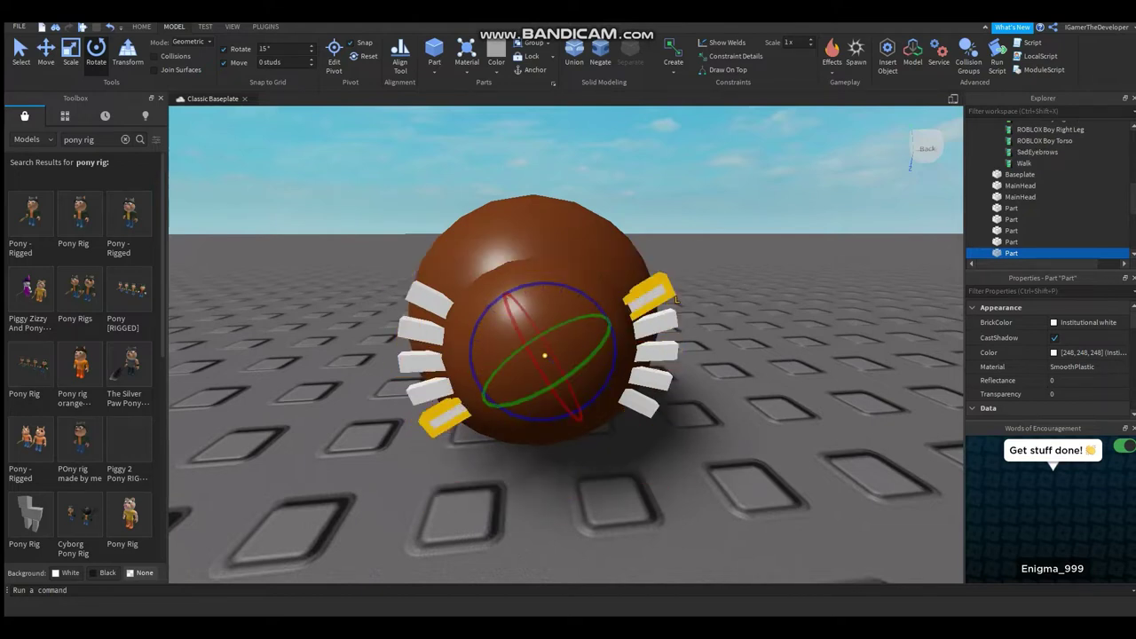
- Rename the snout sphere as SmallNosePart and nest it under MainHead
left_click(612, 413)
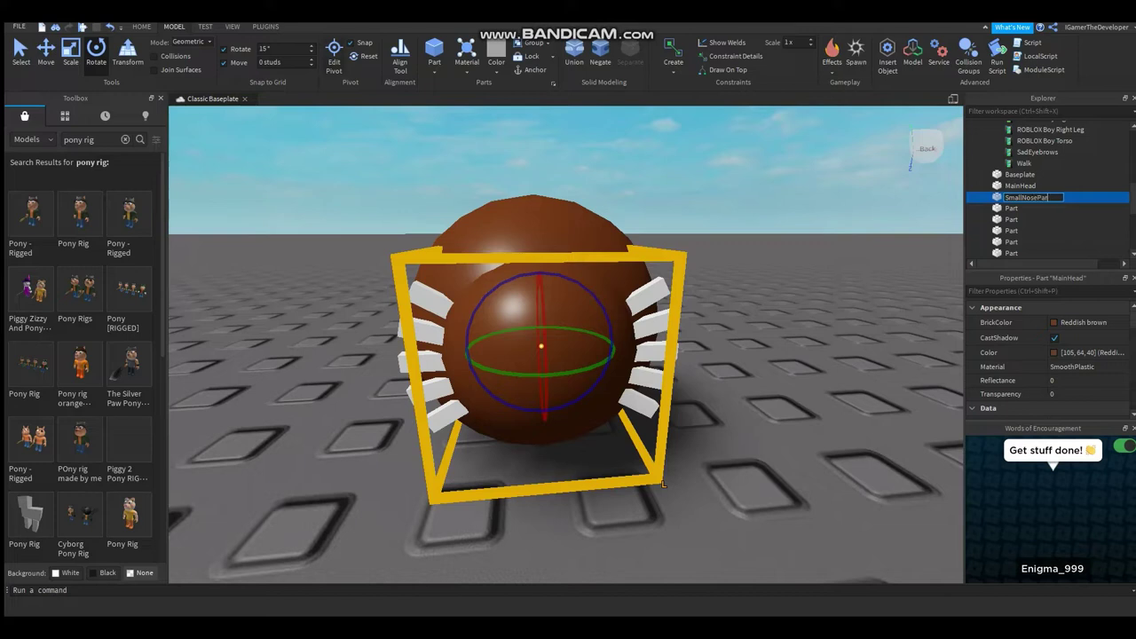
key("Return")
left_click(665, 484)
left_click(1027, 196)
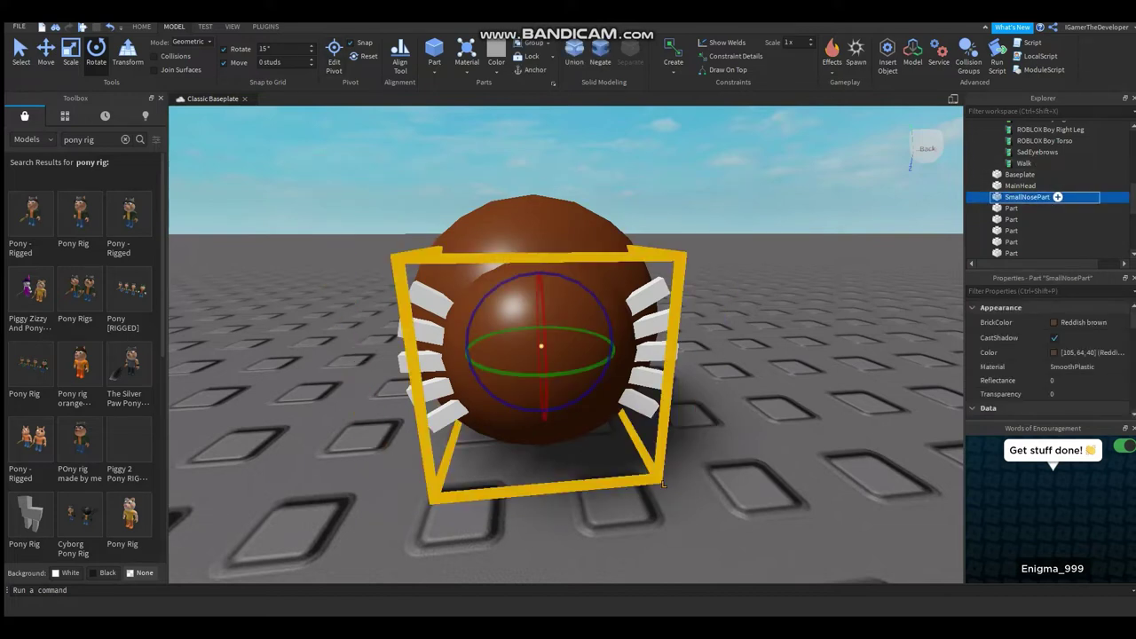
- Rename the five white bars as Whisker1, Whisker2, Whisker3, Whisker4 and Whisker5
left_click(679, 362)
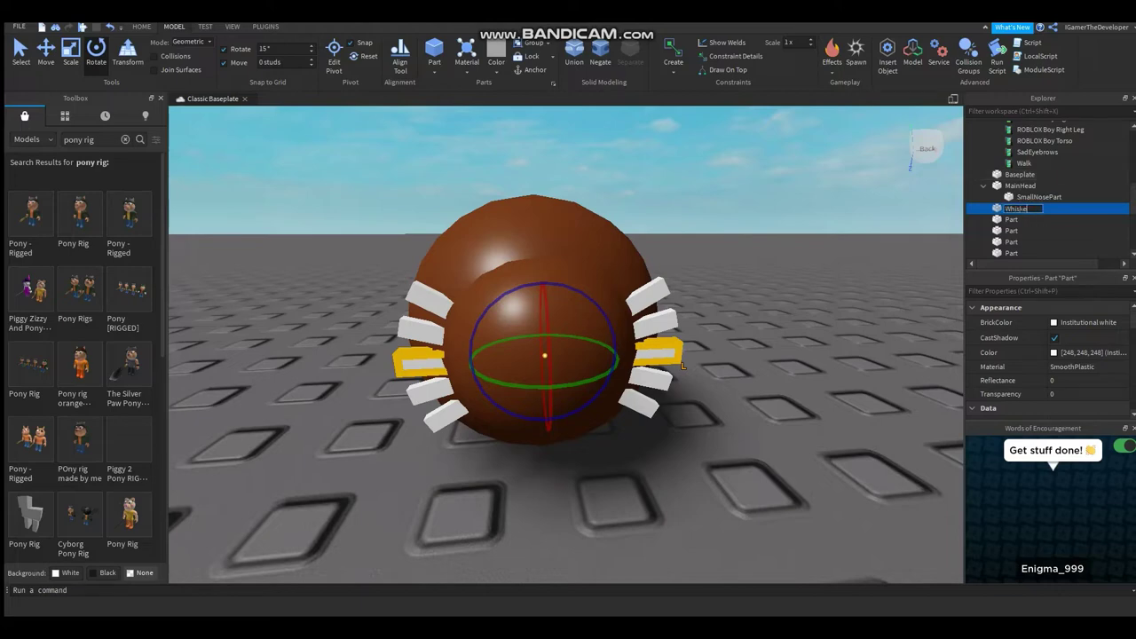
left_click(1012, 219)
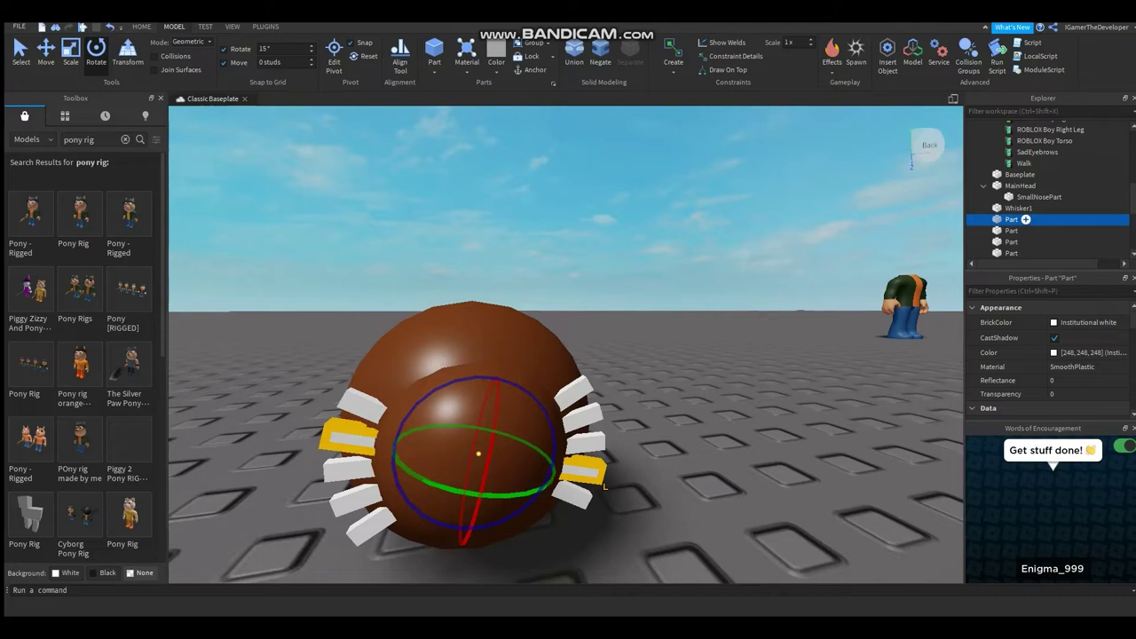
scroll(1040, 208, "down", 1)
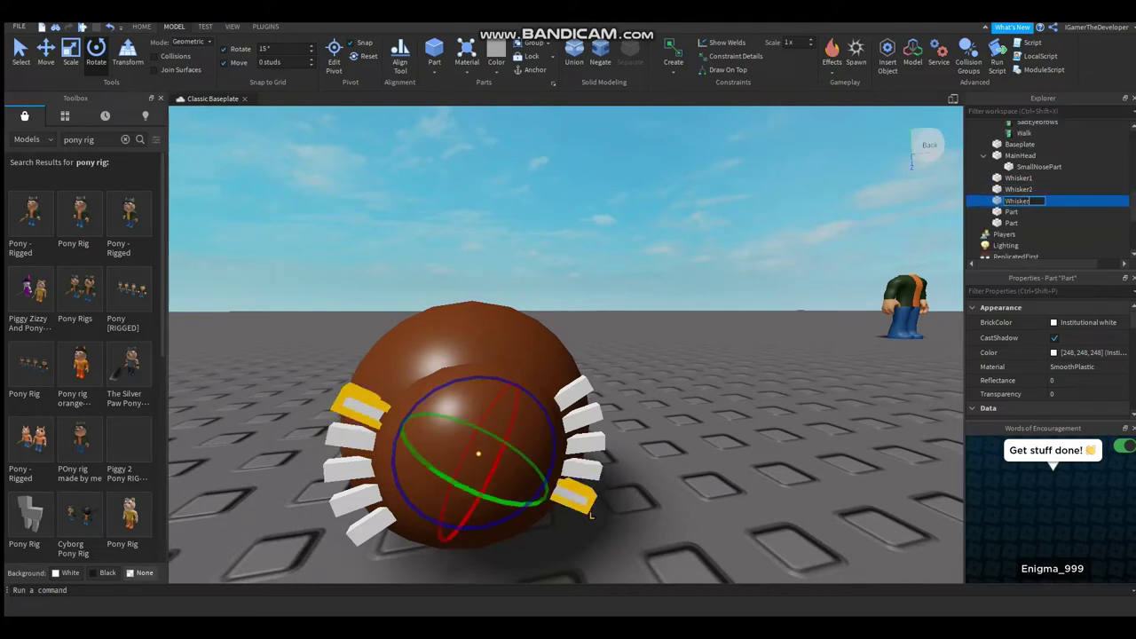
left_click(1012, 211)
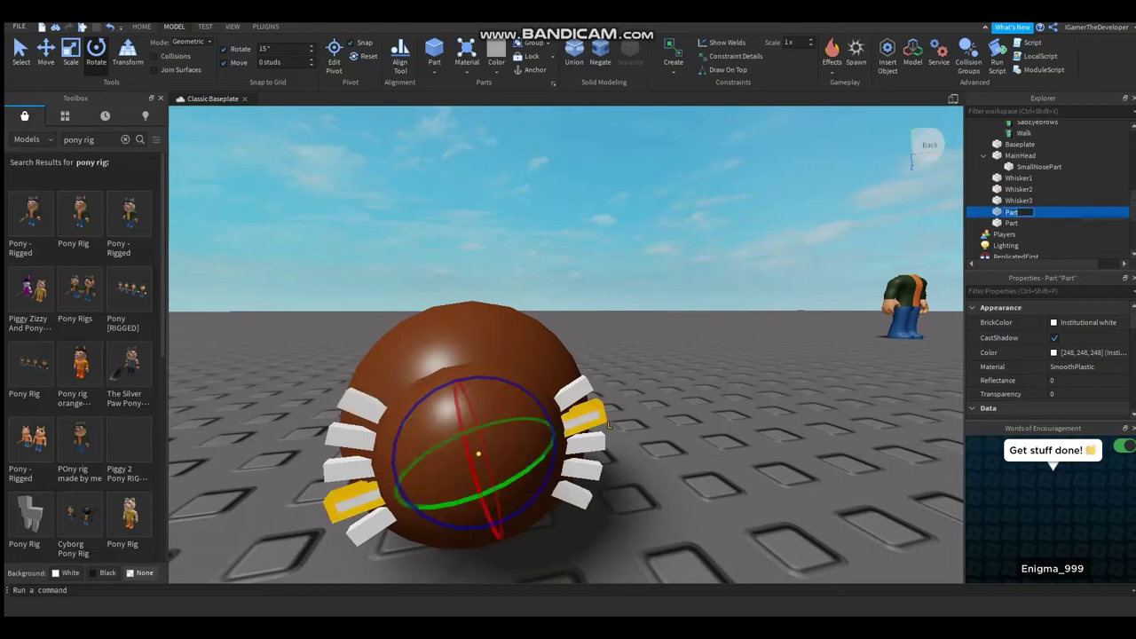
left_click(1012, 223)
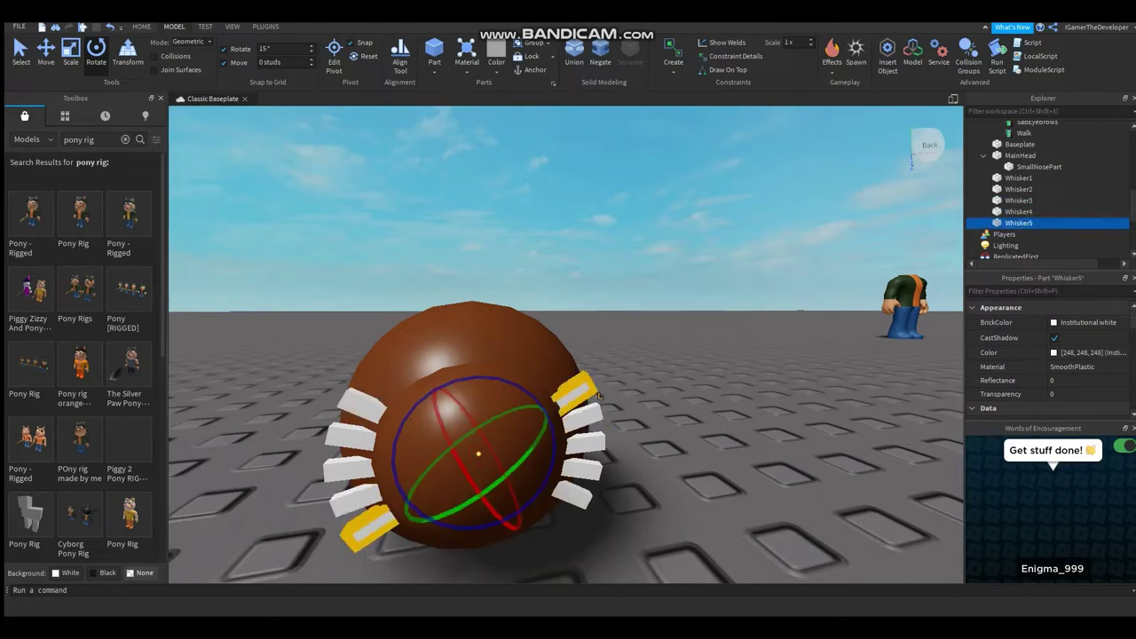
- Nest all five whisker parts under MainHead
left_click(1018, 178, "shift")
left_click(645, 477)
right_click_drag(645, 477, 621, 444)
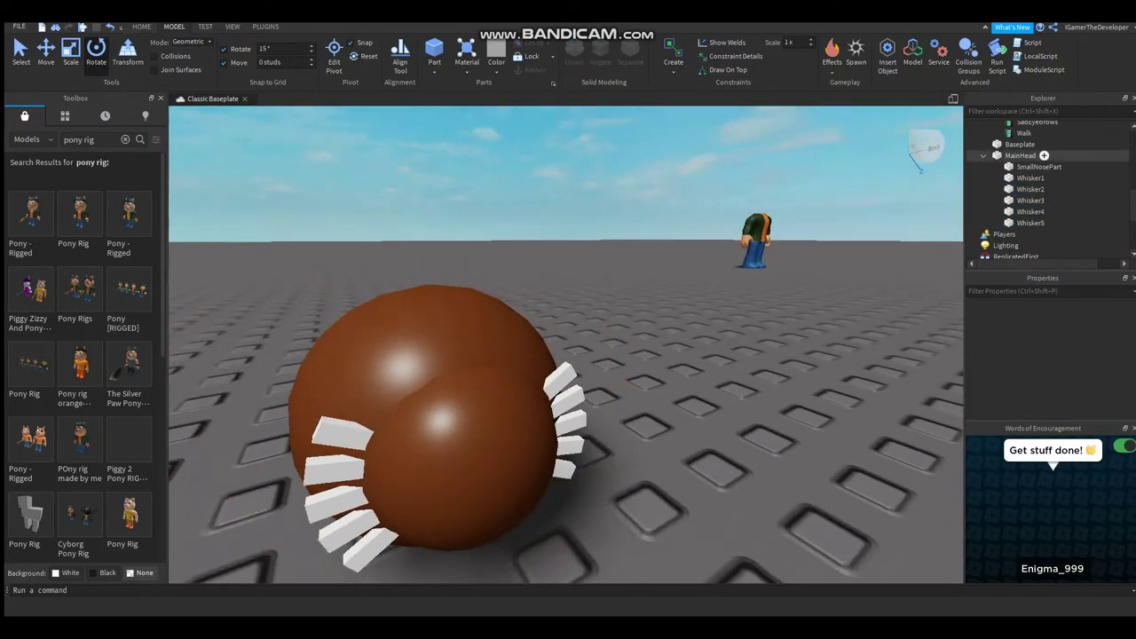
- Make two small eye spheres from copies of SmallNosePart and place them on both sides of the head above the snout
left_click(600, 543)
key("ctrl+4")
left_click_drag(512, 517, 422, 417)
right_click_drag(422, 417, 835, 444)
key("ctrl+2")
key("ctrl+d")
key("ctrl+z")
- Set the BrickColor of both eye spheres to Really black and their material to Glass
left_click(1084, 322)
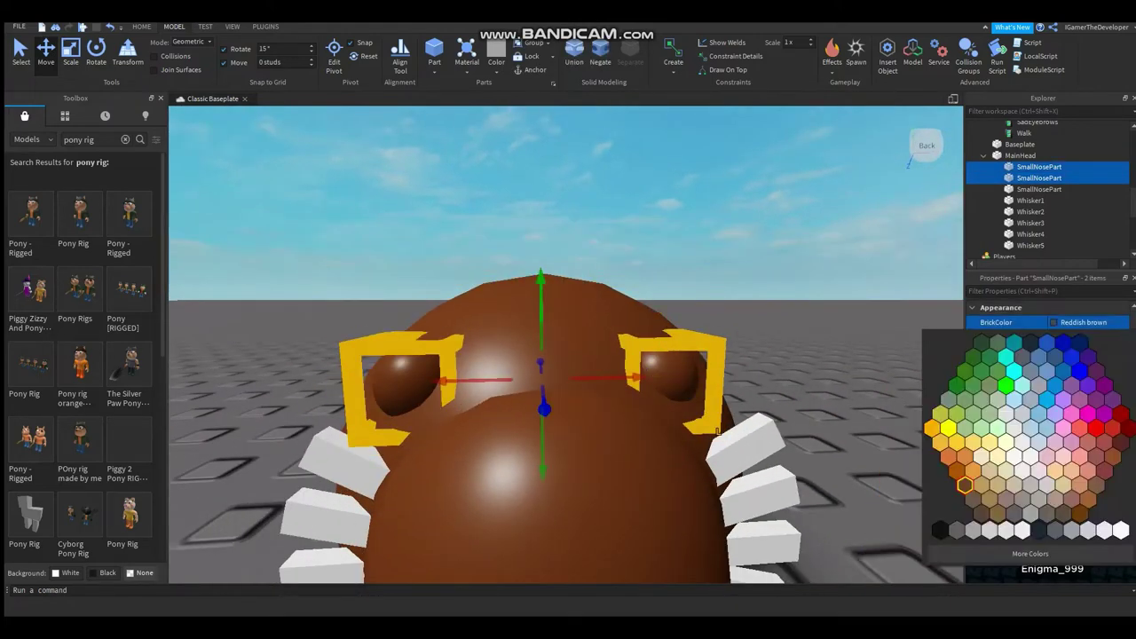
left_click(943, 530)
left_click(1074, 367)
left_click(1059, 409)
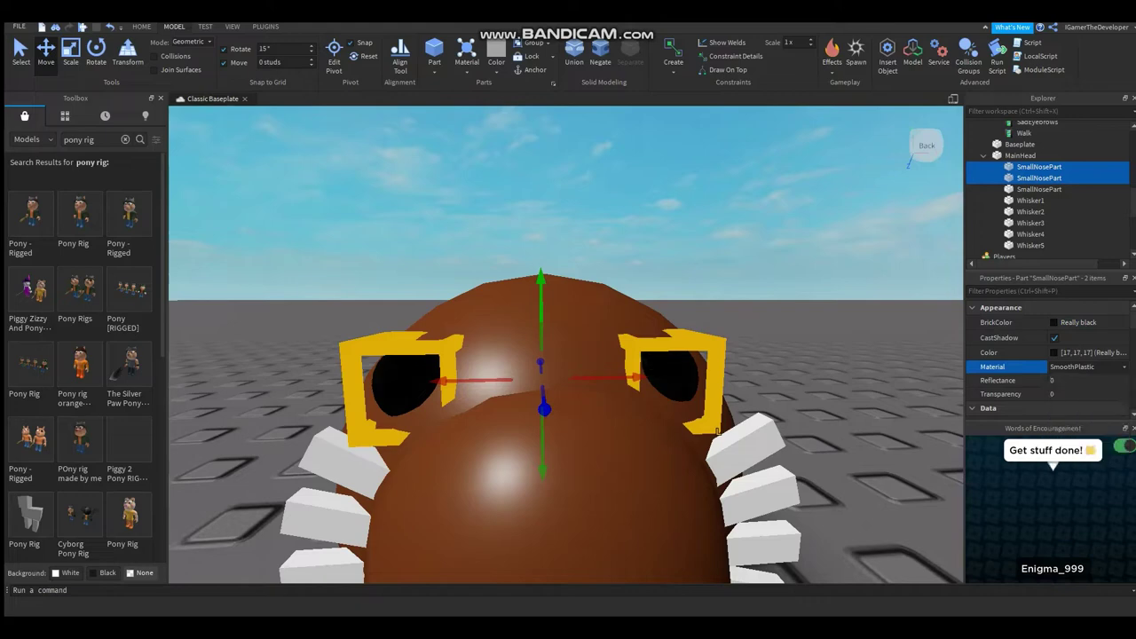
left_click(1059, 387)
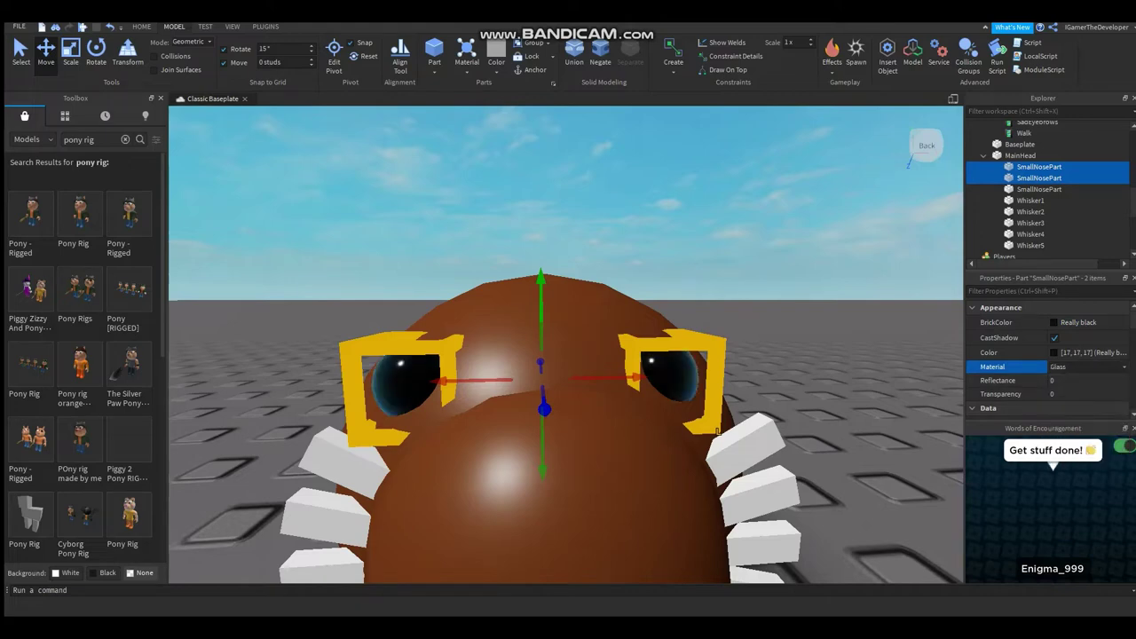
- Duplicate one black eye sphere, shrink the copy into a pupil at the front of that eye, and color it Really red
scroll(566, 346, "down", 5)
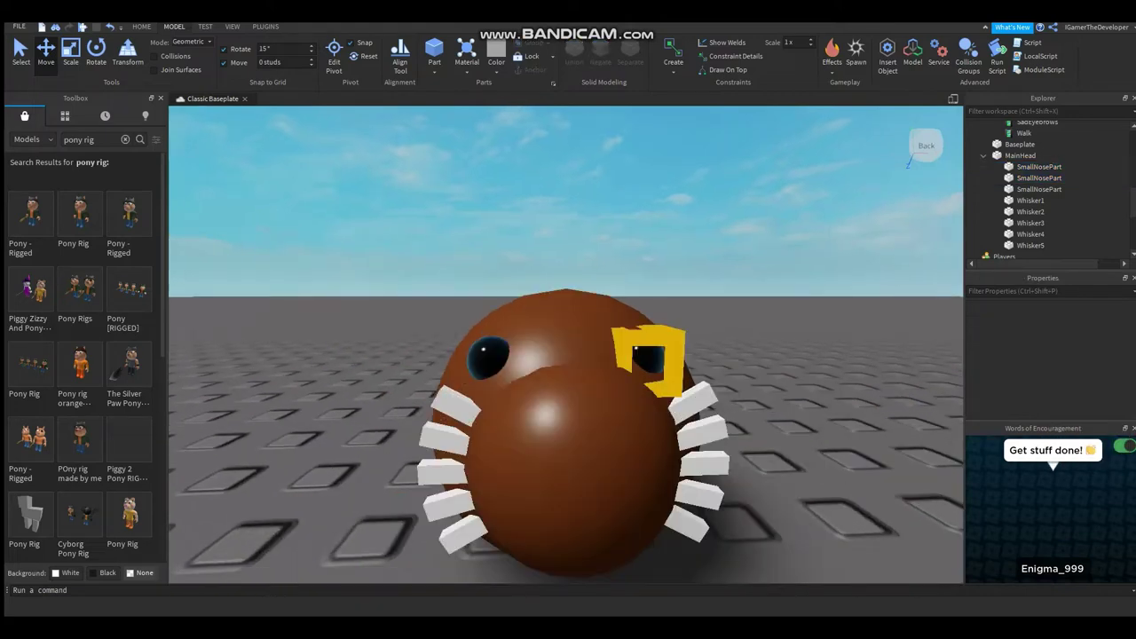
key("ctrl+z")
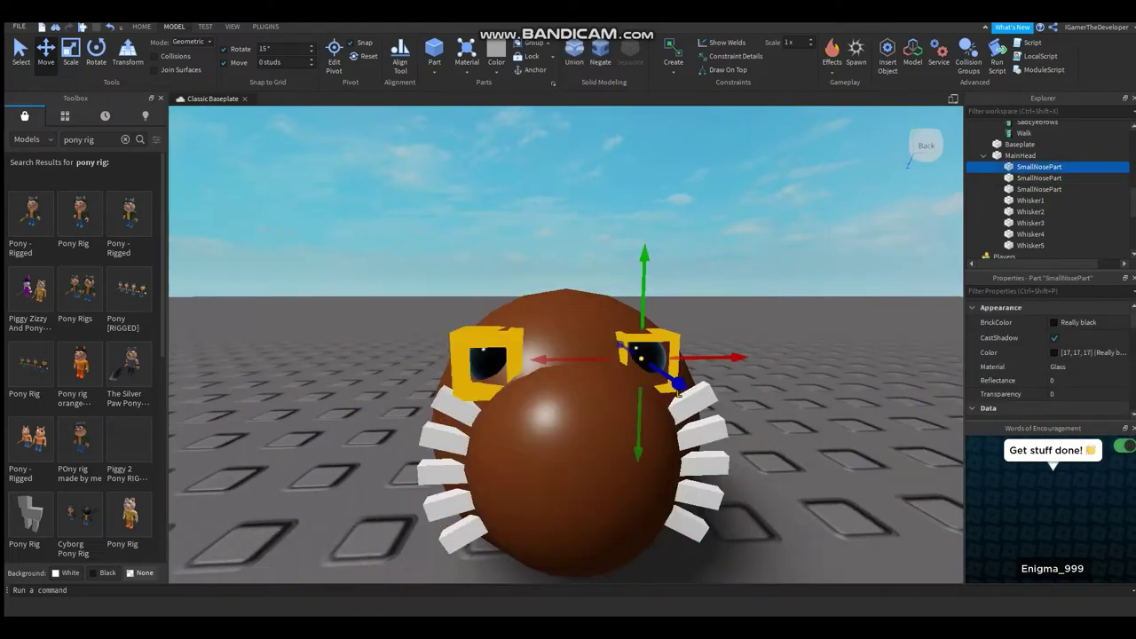
key("ctrl+3")
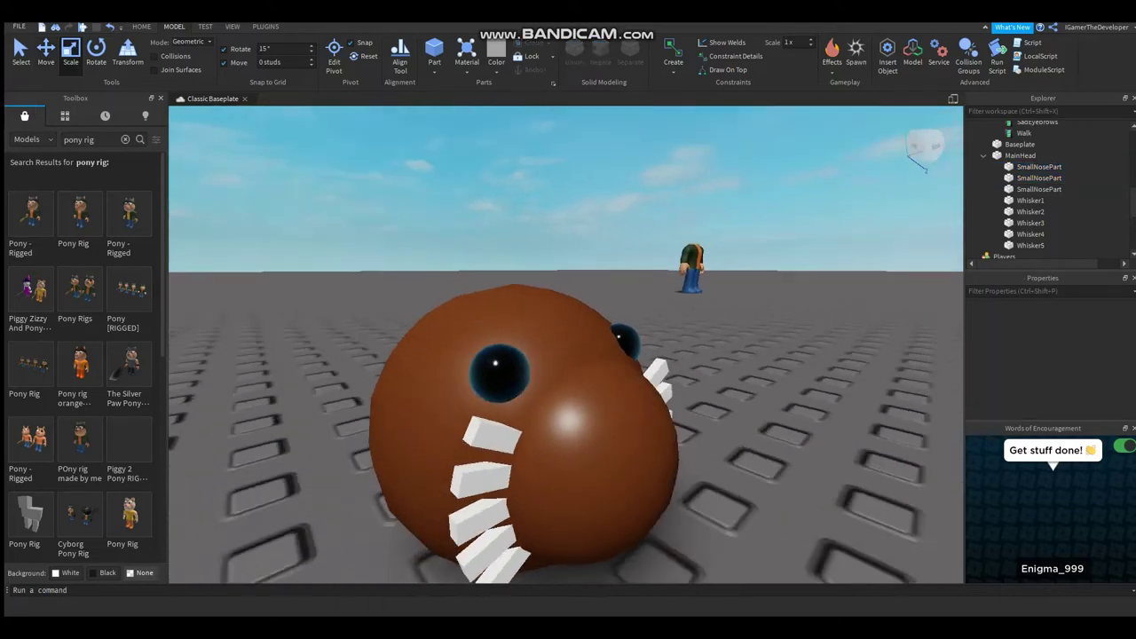
scroll(567, 346, "up", 2)
left_click(484, 357)
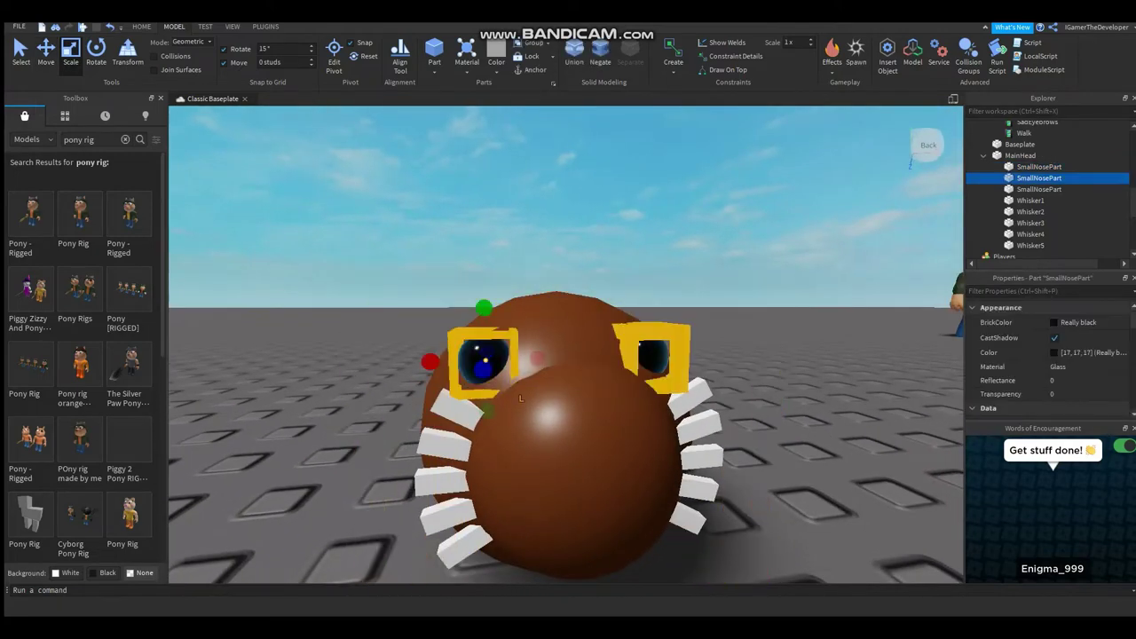
key("ctrl+d")
right_click_drag(521, 398, 622, 434)
key("f")
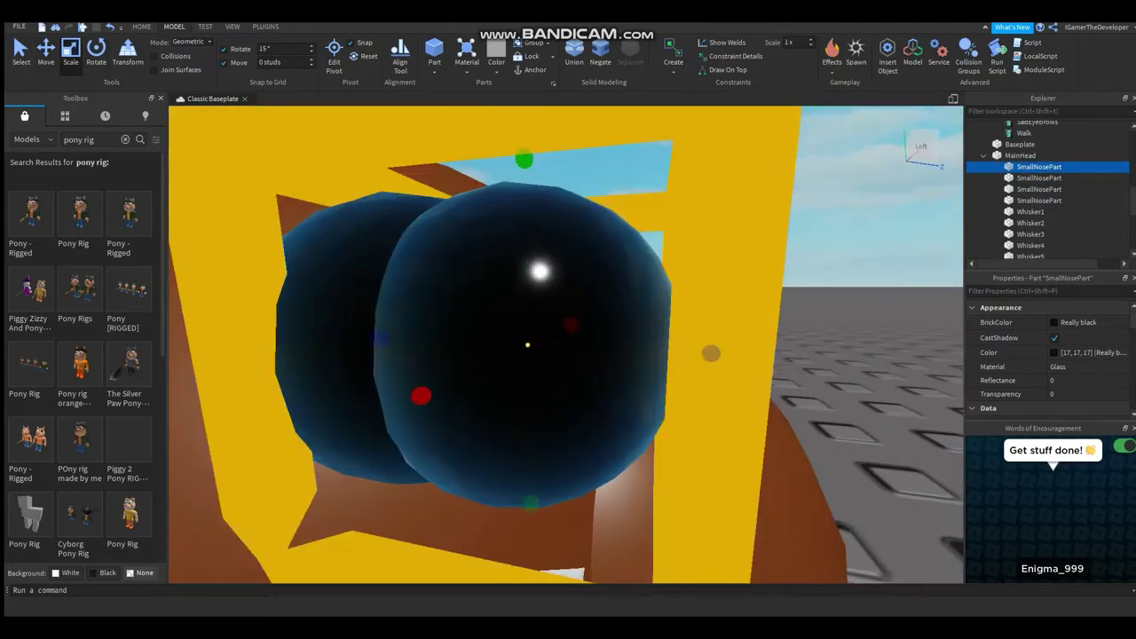
right_click_drag(599, 559, 401, 353)
scroll(599, 559, "down", 5)
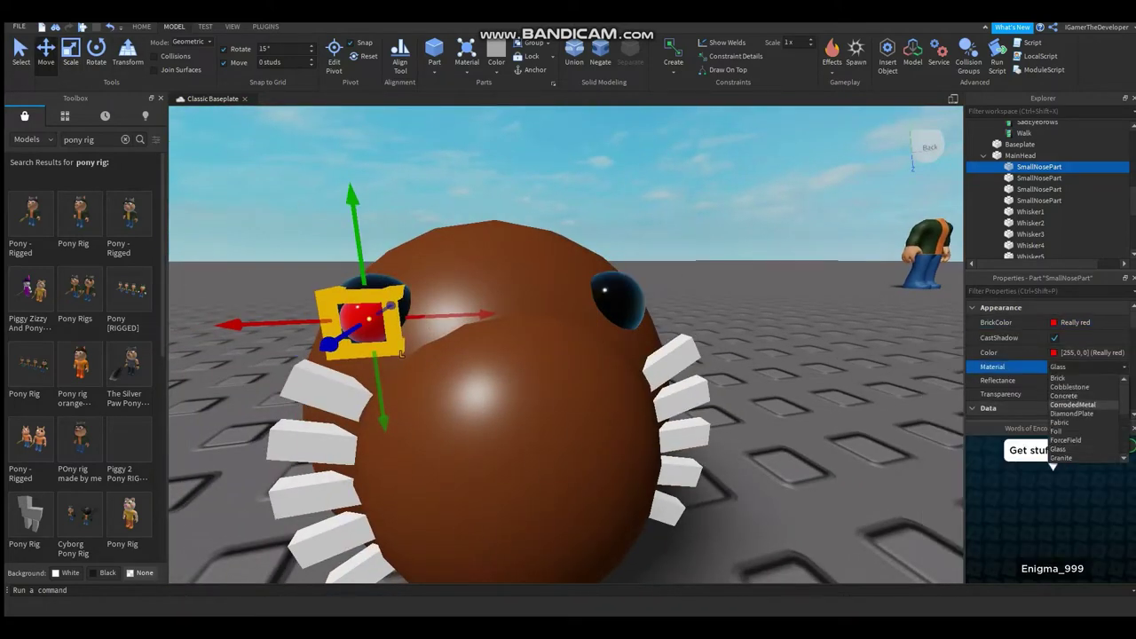
- Set the red pupil's material to Neon and place a duplicate of it on the other eye
key("Down")
key("Return")
right_click_drag(401, 353, 440, 365)
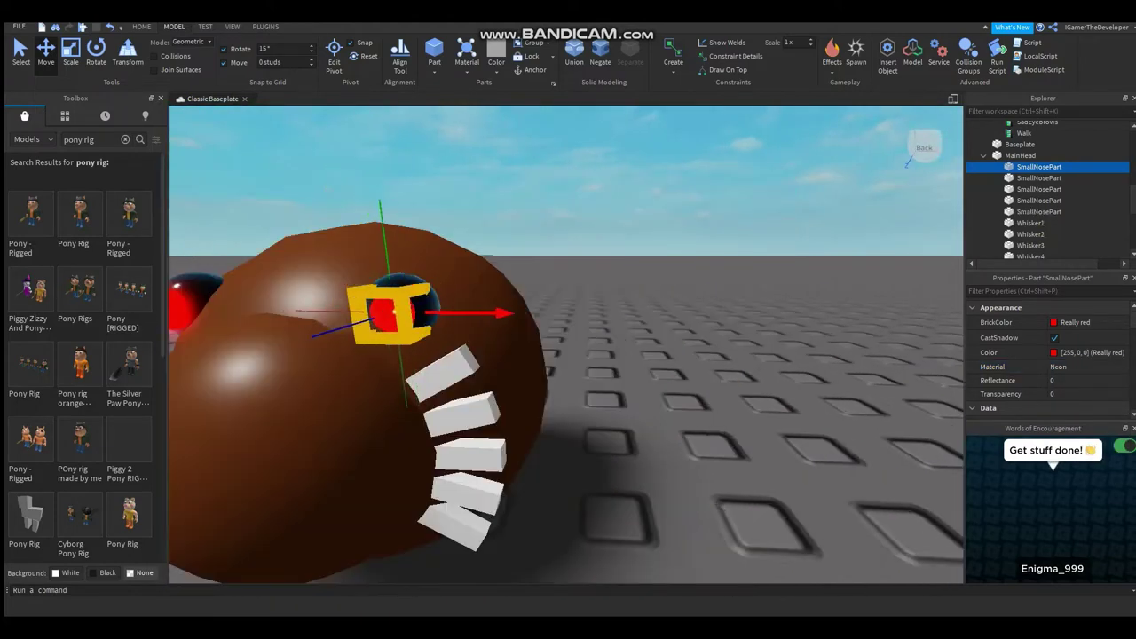
- Set the BrickColor of the duplicated pupil to Institutional white
left_click(1074, 322)
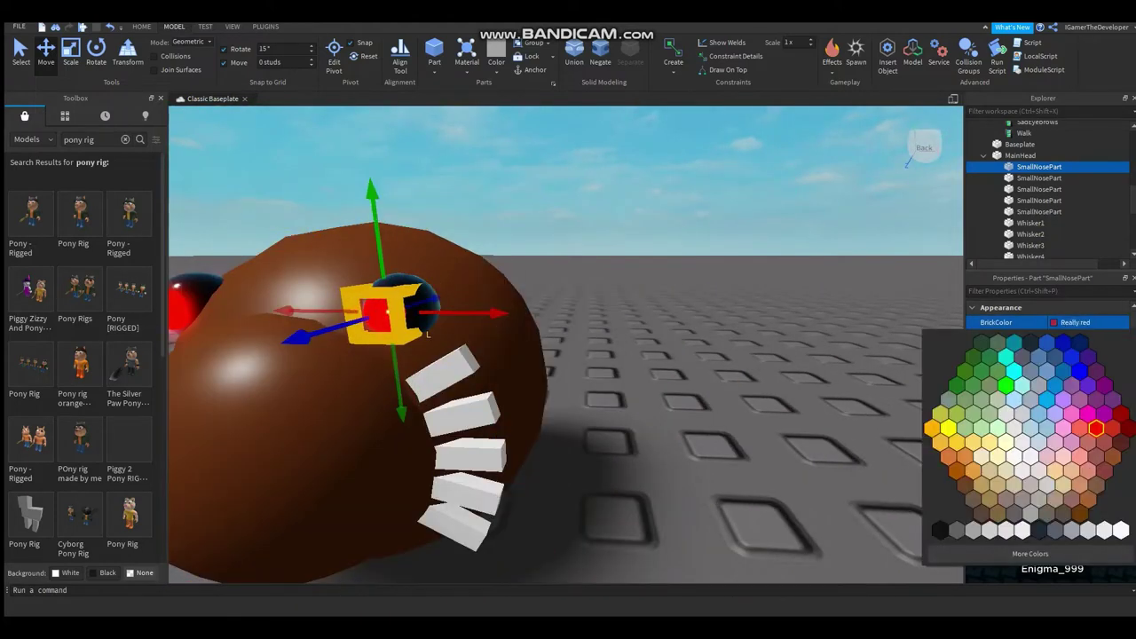
left_click(1045, 411)
left_click(710, 222)
- Examine the head's eyes, snout and whiskers from several angles and distances
scroll(566, 344, "down", 5)
scroll(567, 345, "up", 3)
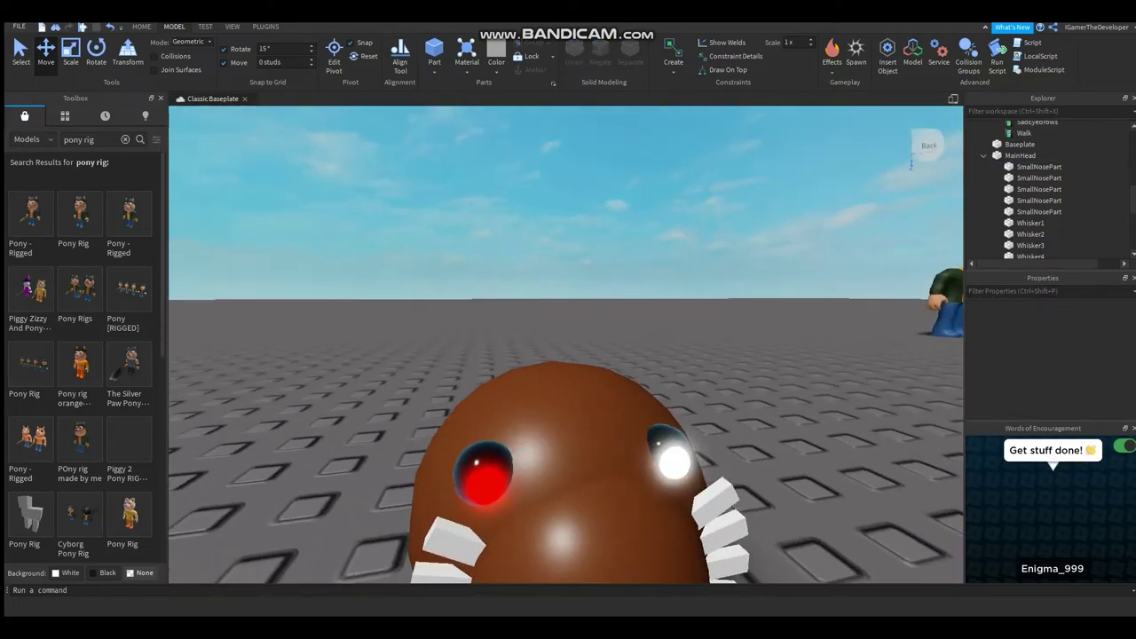
scroll(908, 160, "down", 5)
scroll(908, 160, "up", 5)
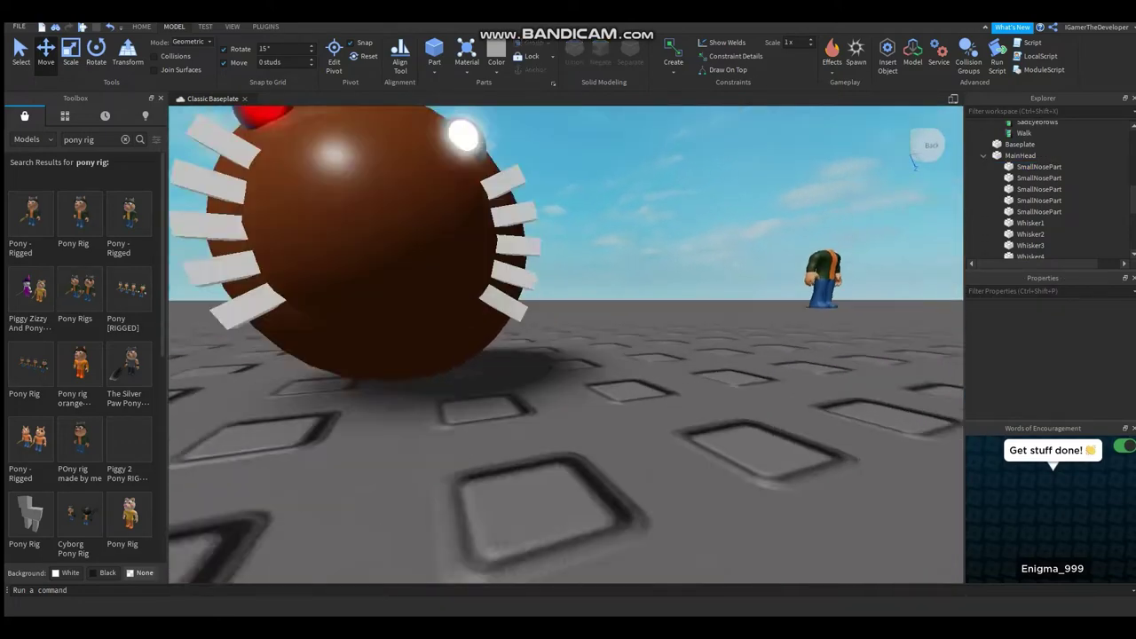
scroll(908, 160, "down", 5)
scroll(908, 160, "up", 4)
scroll(908, 160, "down", 4)
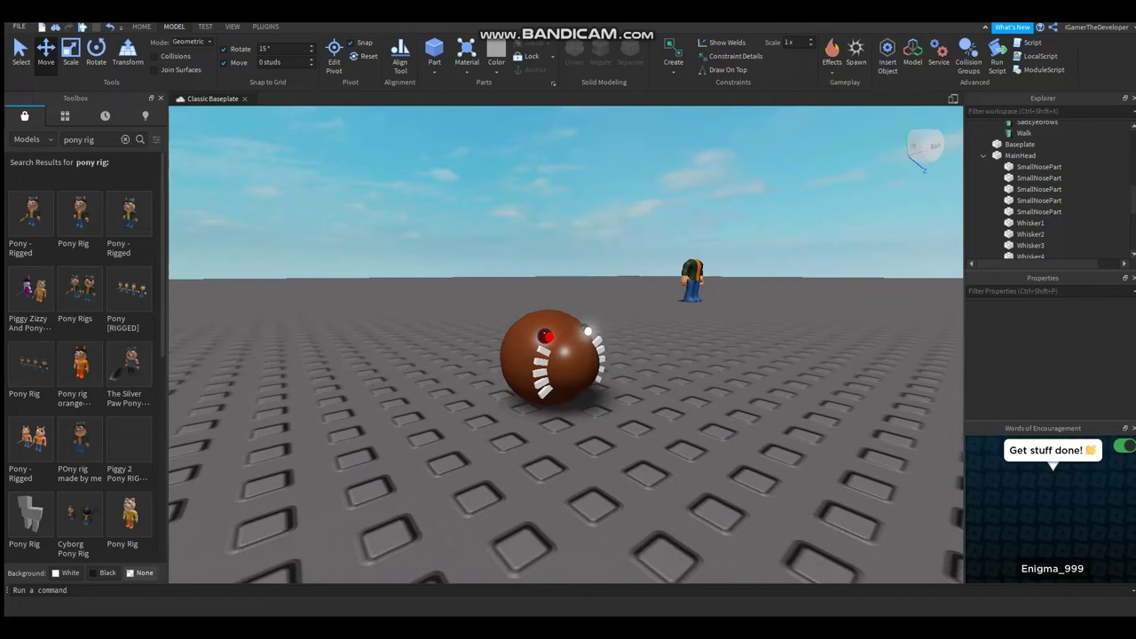
scroll(567, 344, "up", 4)
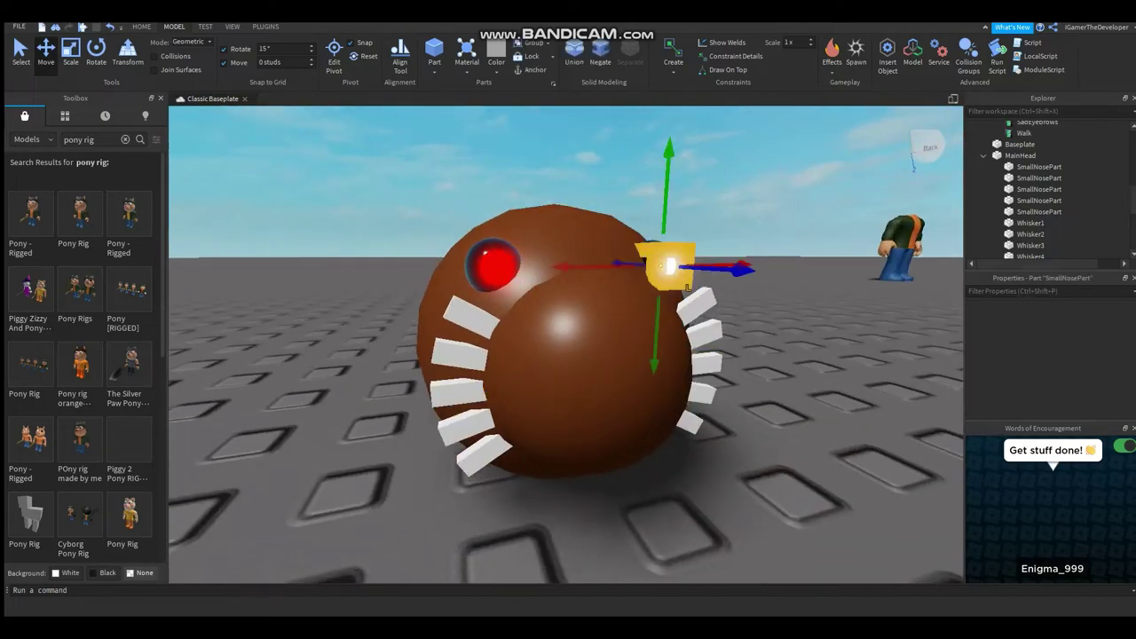
- Rename the pupils as LeftPupil and RightPupil and the black eye spheres as LeftEye and RightEye
left_click(1040, 167)
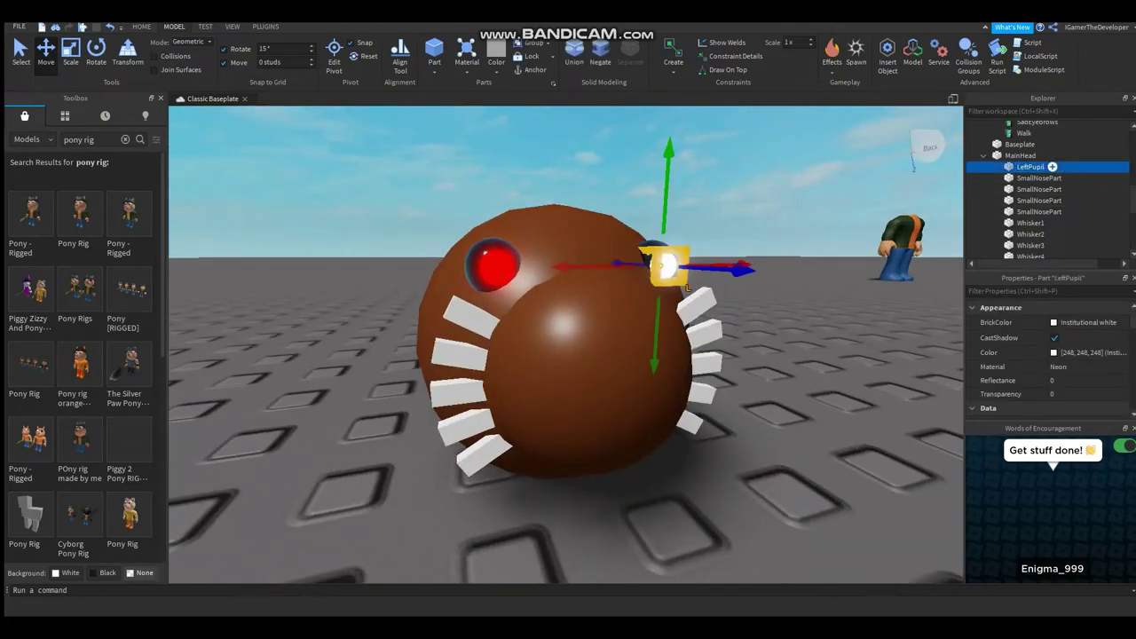
left_click(1039, 177)
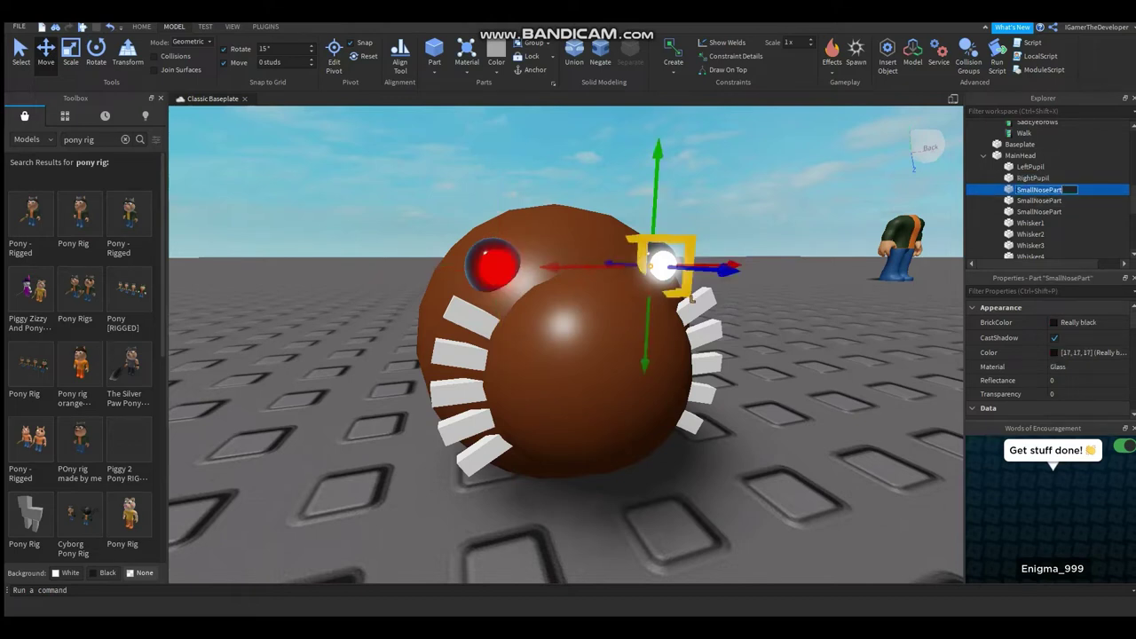
type("LeftEye")
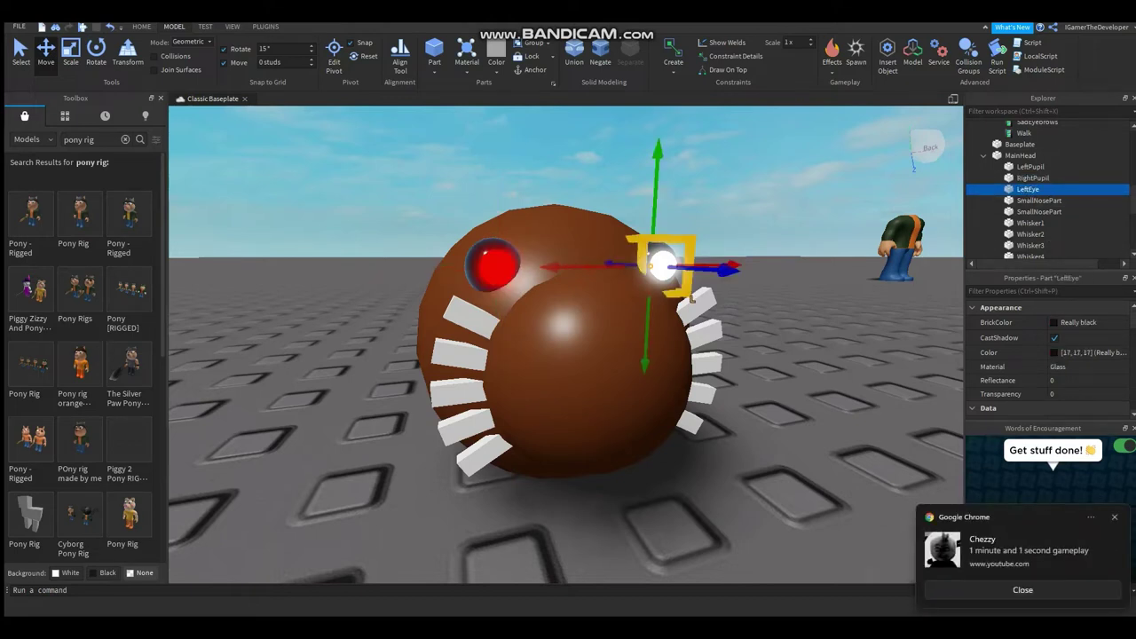
left_click(531, 300)
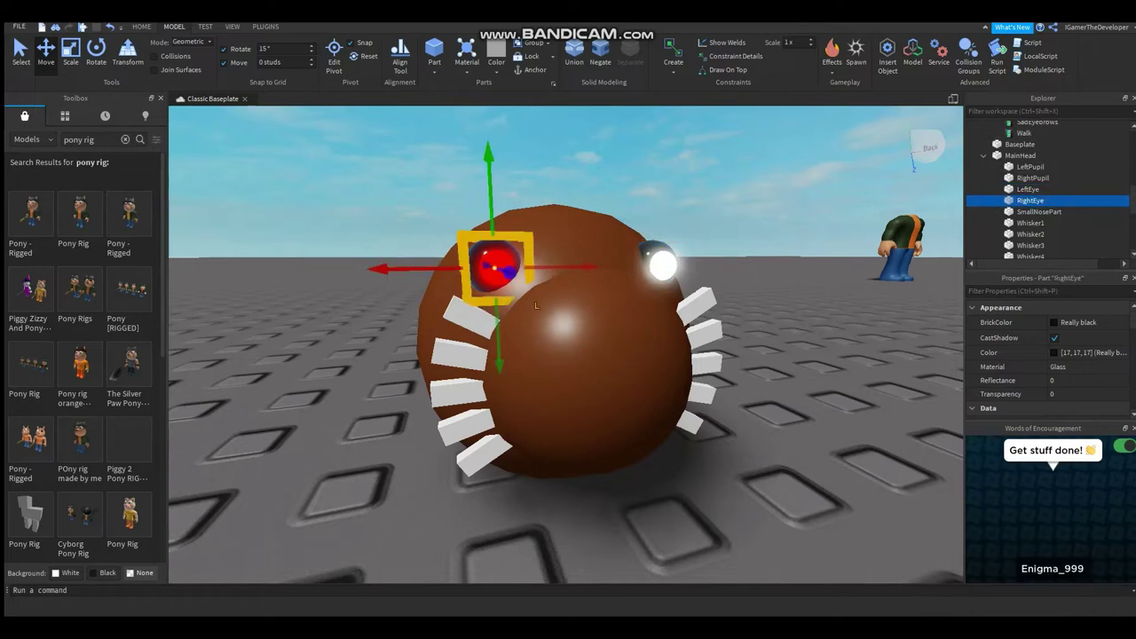
- Insert a wedge part above the head and rotate it so its triangular side faces the front of the face
scroll(536, 305, "down", 10)
left_click(434, 71)
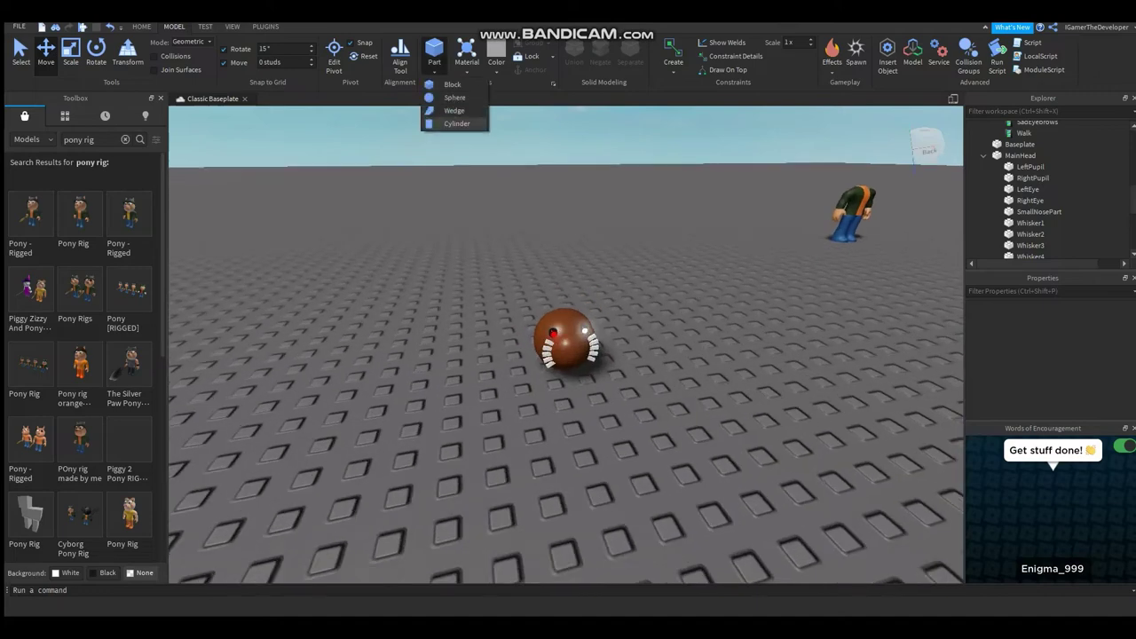
left_click(451, 110)
scroll(654, 339, "up", 5)
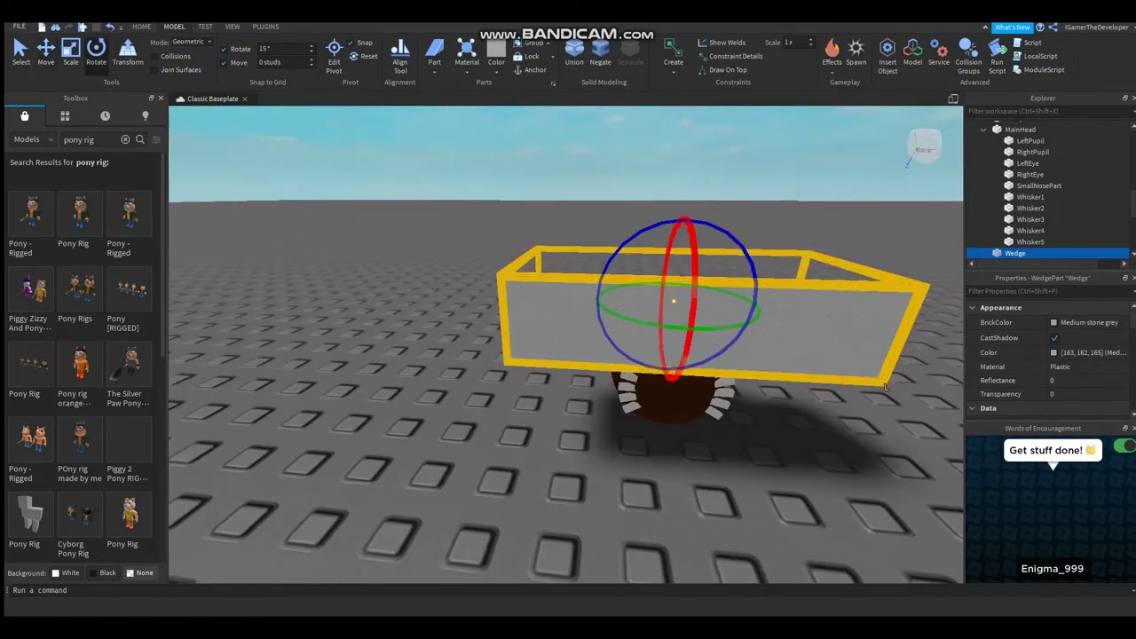
right_click_drag(655, 339, 798, 462)
scroll(799, 461, "up", 5)
scroll(772, 480, "down", 5)
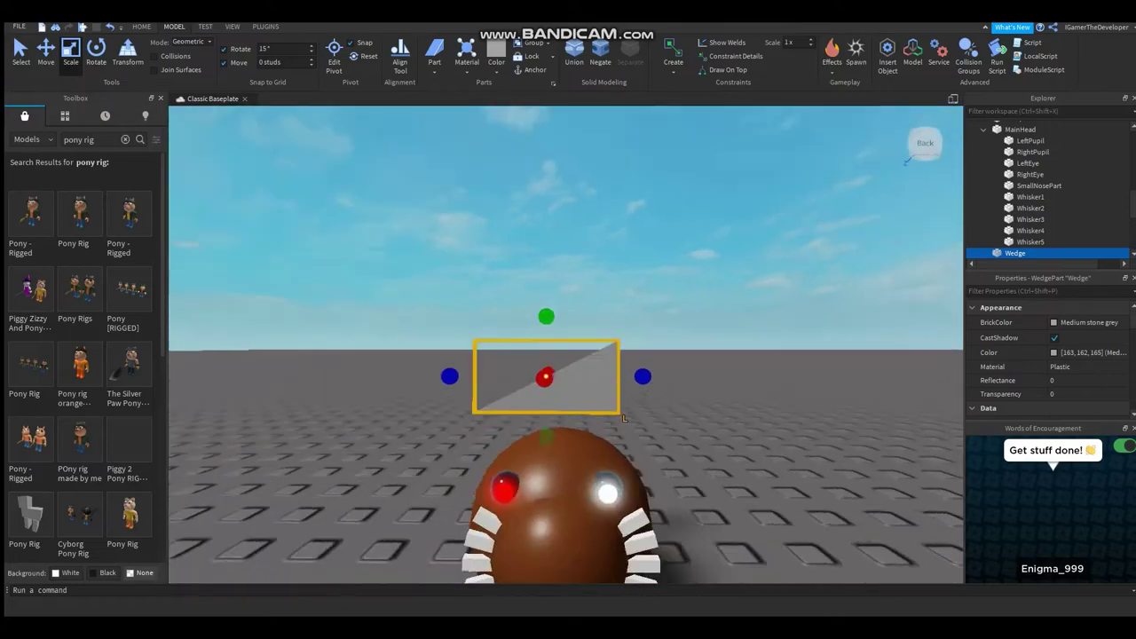
- Scale the wedge down to a small block and place it on the front of the snout
scroll(744, 499, "up", 3)
scroll(744, 499, "down", 3)
right_click_drag(744, 498, 647, 443)
scroll(687, 466, "up", 3)
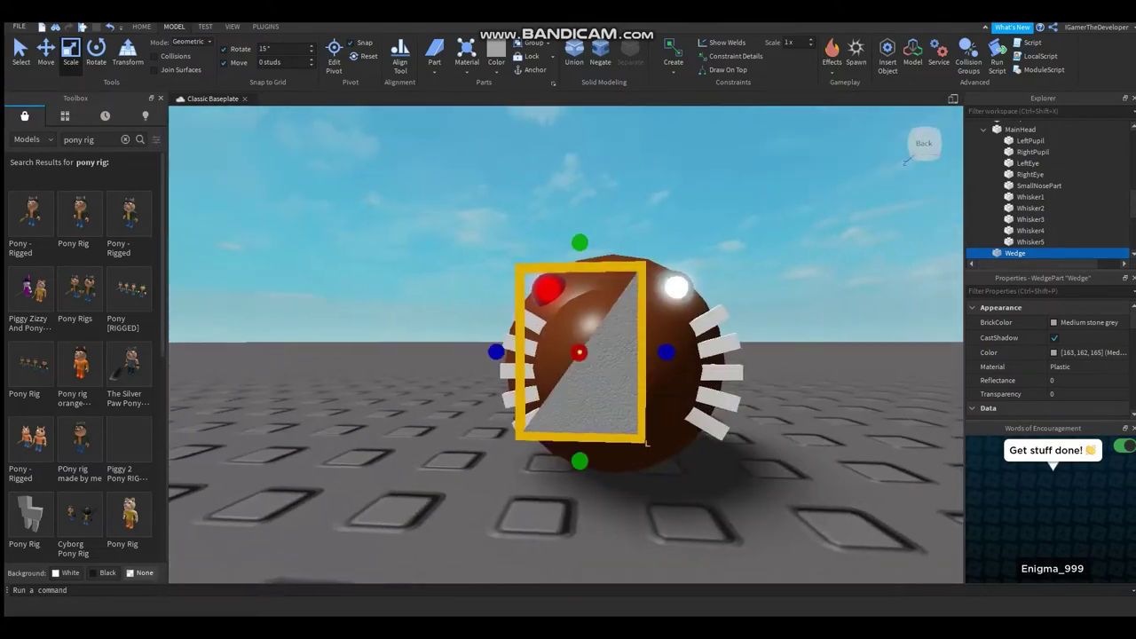
scroll(647, 443, "up", 2)
left_click_drag(666, 352, 666, 405)
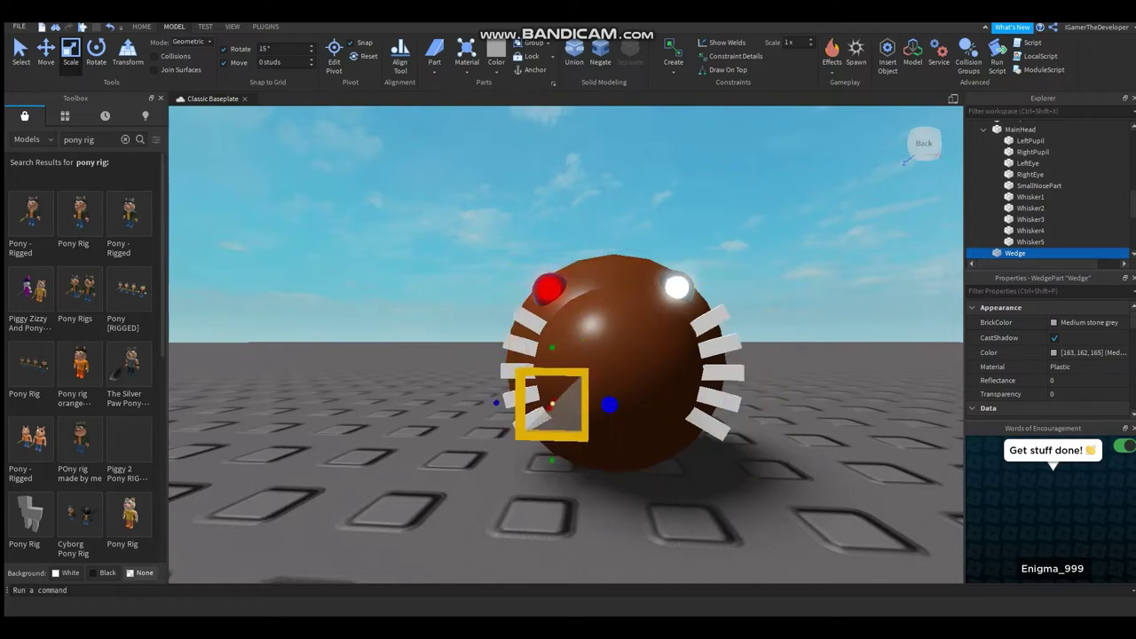
left_click_drag(538, 401, 602, 425)
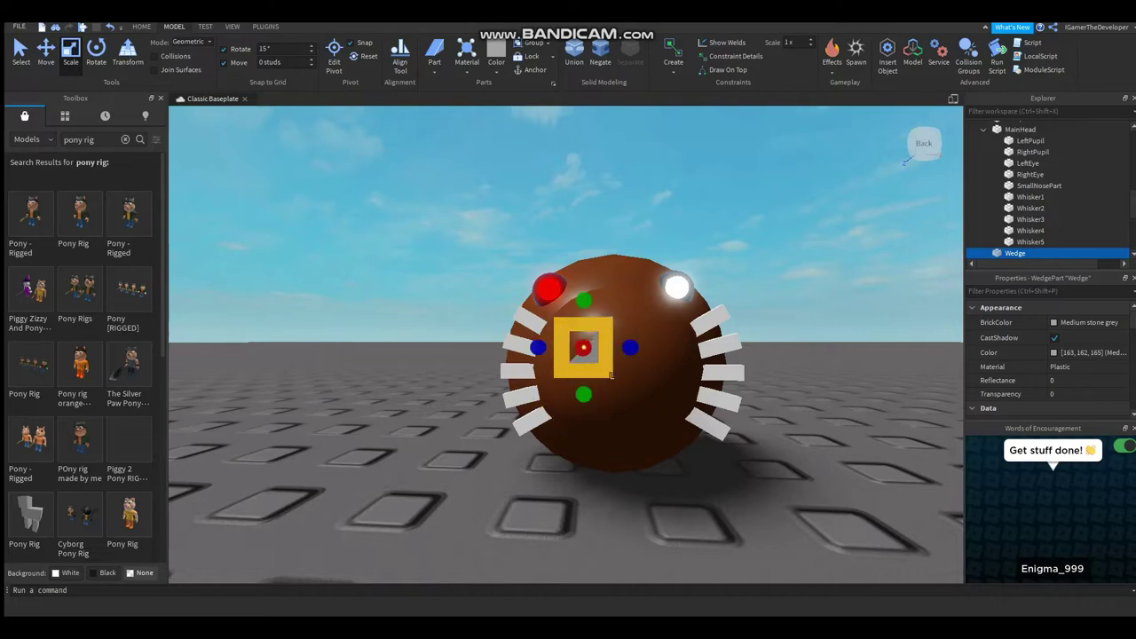
- Turn the small wedge so its flat edge is on top, duplicate it and place the copy beside the original
key("ctrl+4")
left_click_drag(653, 373, 637, 404)
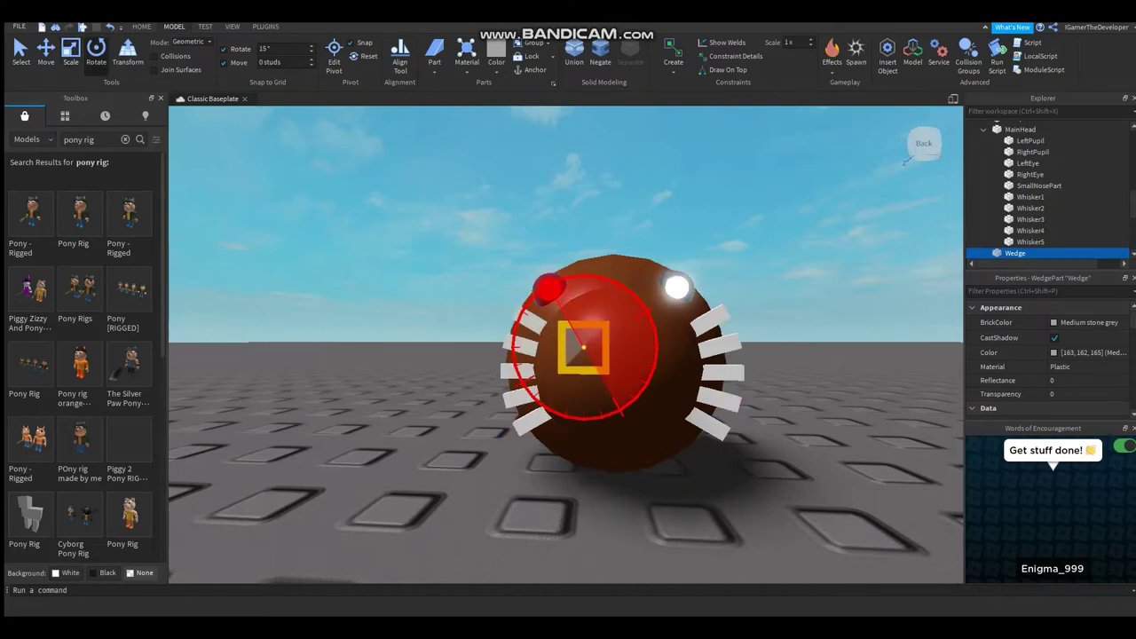
key("ctrl+2")
right_click_drag(611, 376, 585, 399)
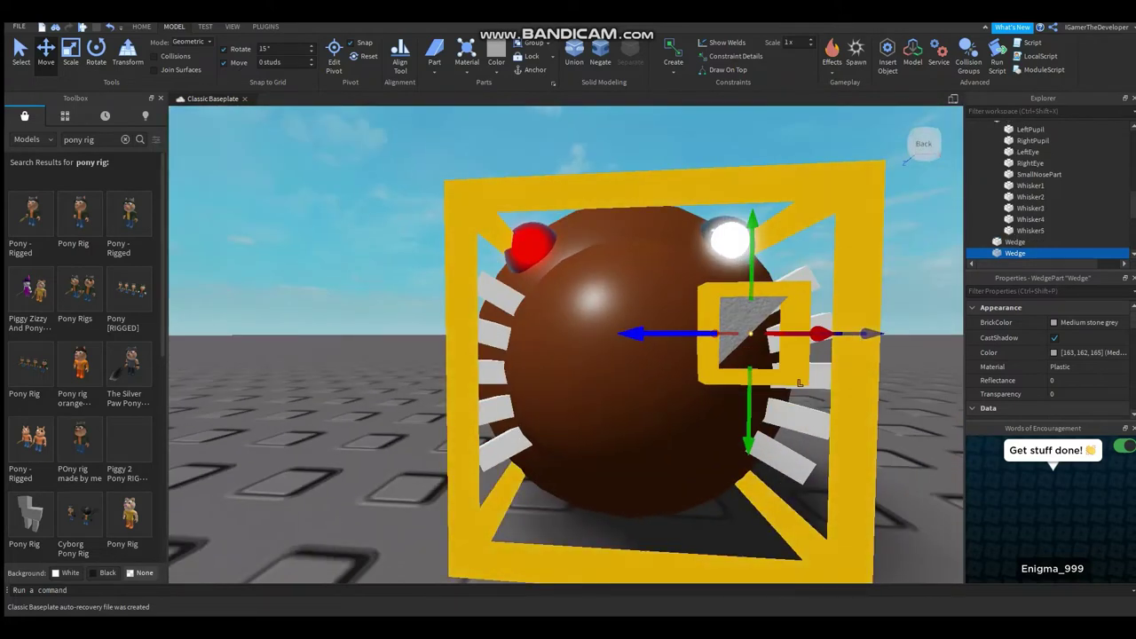
key("ctrl+d")
left_click_drag(676, 334, 595, 334)
- Rotate the original wedge to mirror its copy so the pair forms a downward-pointing triangular nose
left_click(735, 329)
key("ctrl+4")
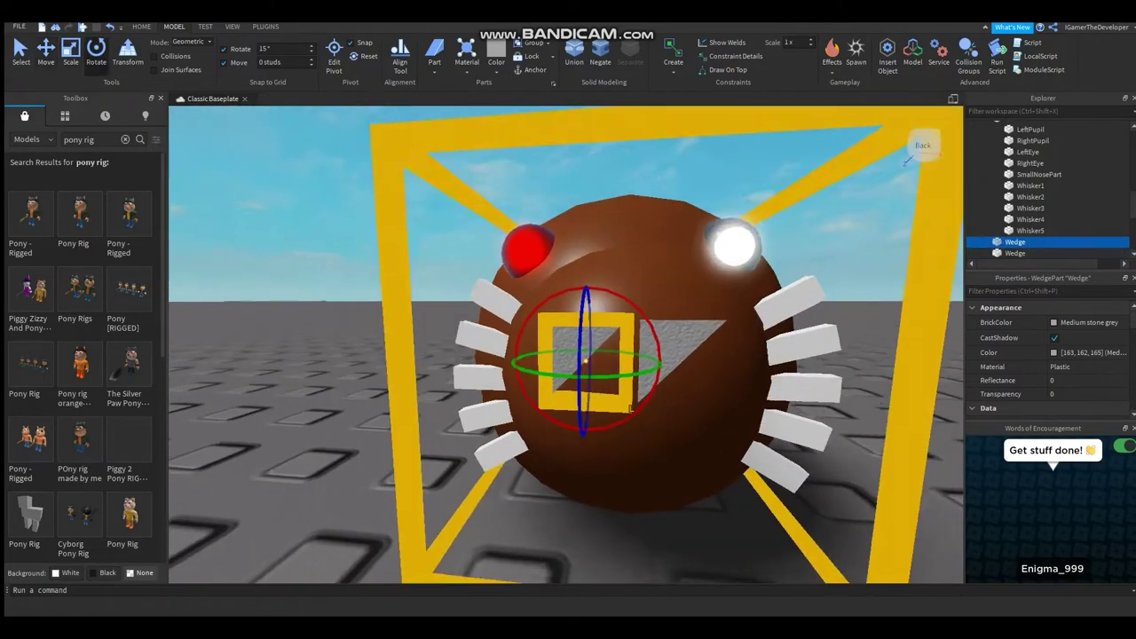
right_click_drag(641, 381, 641, 408)
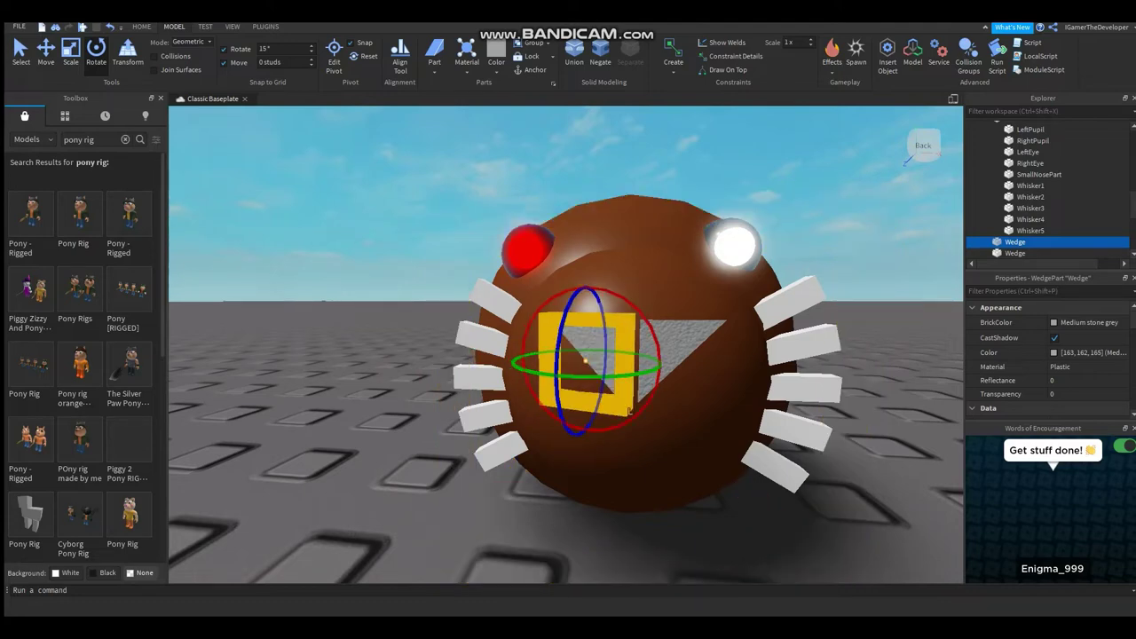
key("ctrl+2")
scroll(628, 410, "up", 3)
right_click_drag(629, 410, 608, 523)
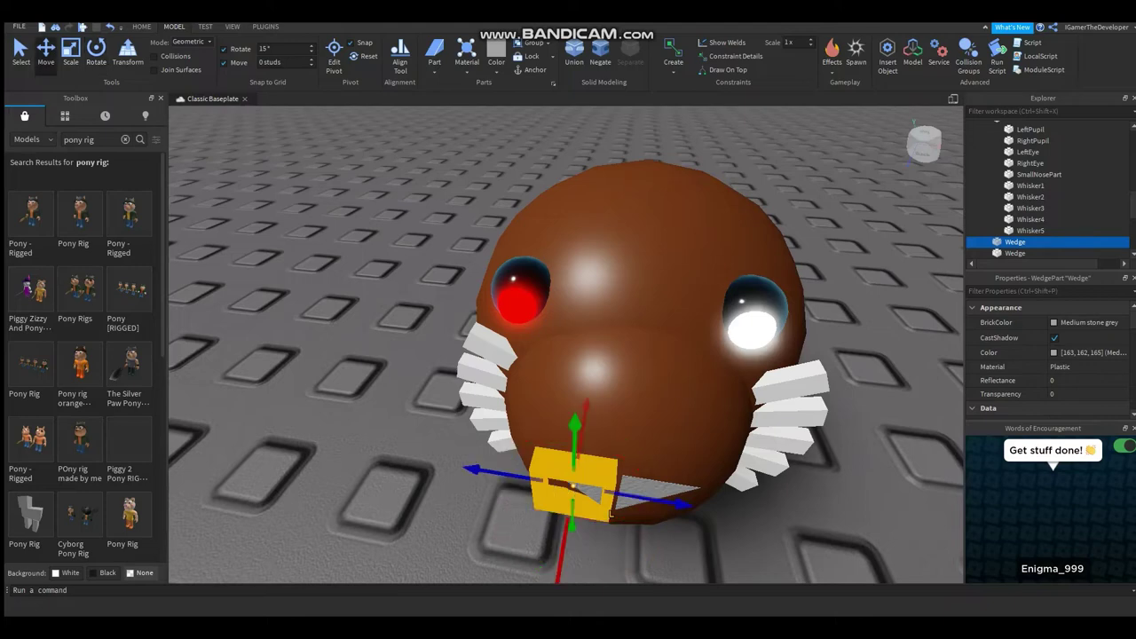
- Thicken both nose wedges by 0.1 studs using the F3X Resize tool with a 0.1 increment
scroll(574, 479, "up", 5)
right_click_drag(573, 479, 524, 463)
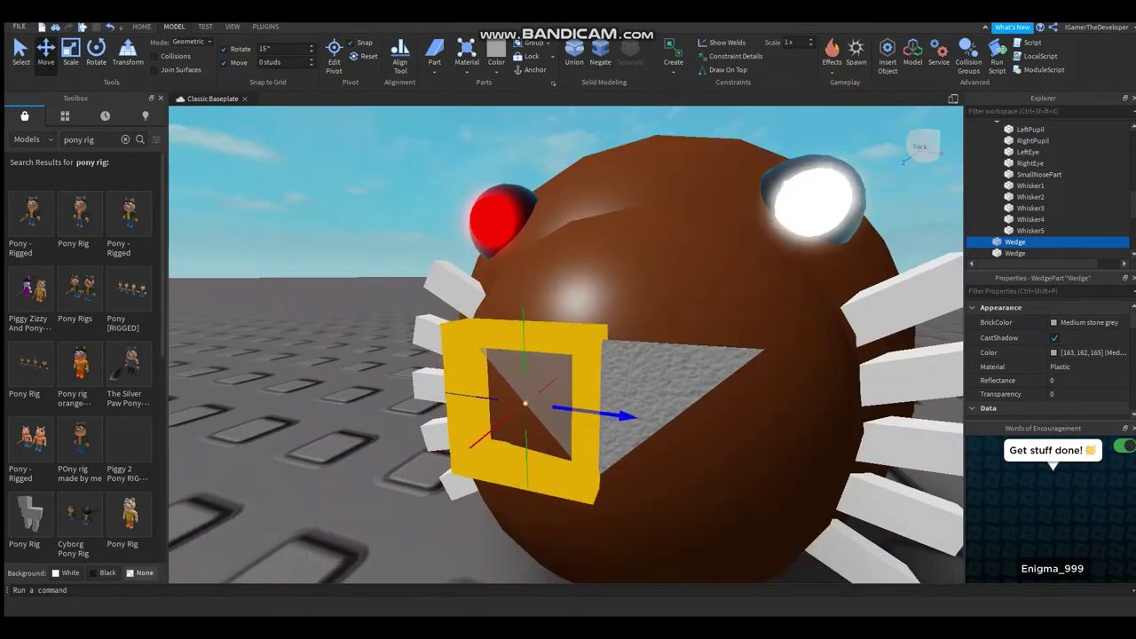
left_click(675, 381, "ctrl")
left_click(266, 26)
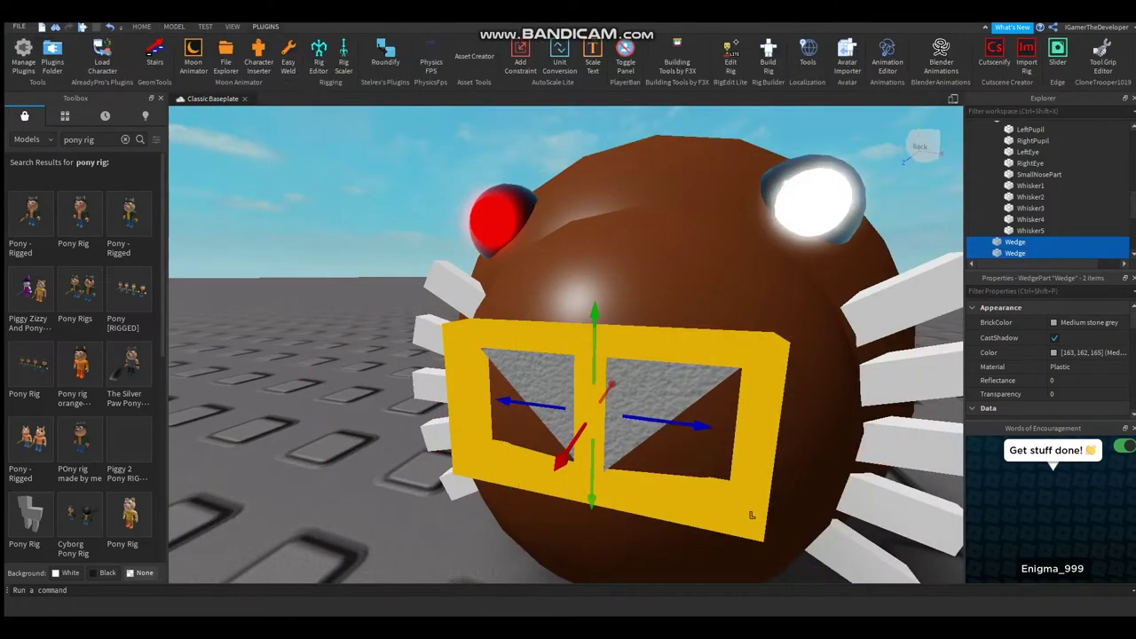
left_click(677, 55)
mouse_move(664, 301)
right_mouse_down()
mouse_move(639, 307)
mouse_move(663, 301)
right_mouse_up()
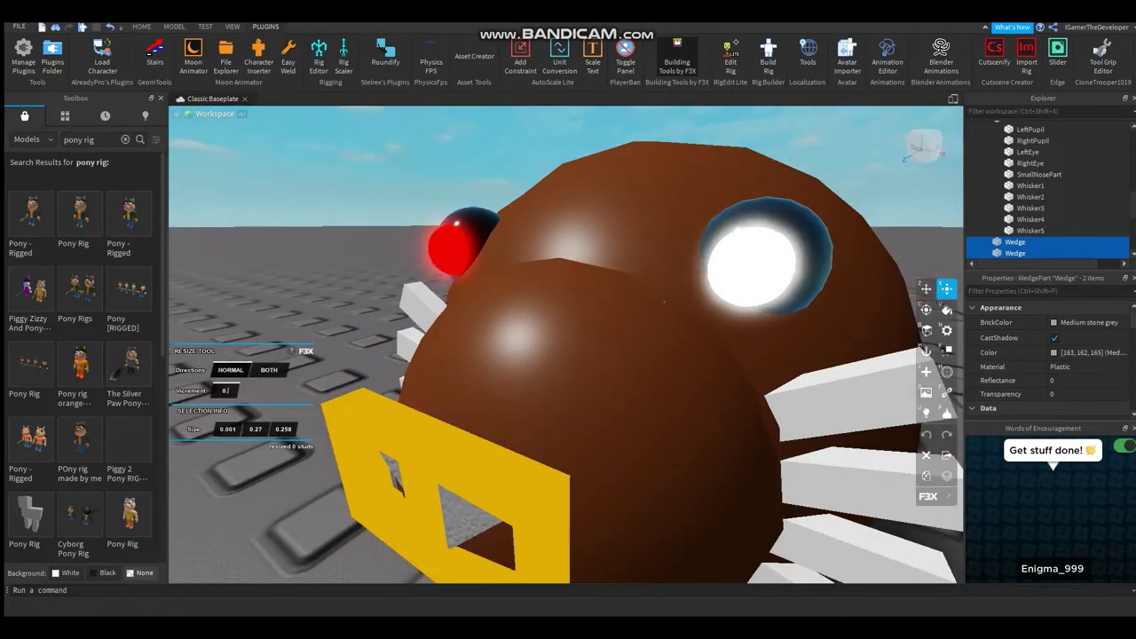
scroll(664, 301, "down", 5)
right_click_drag(663, 302, 837, 337)
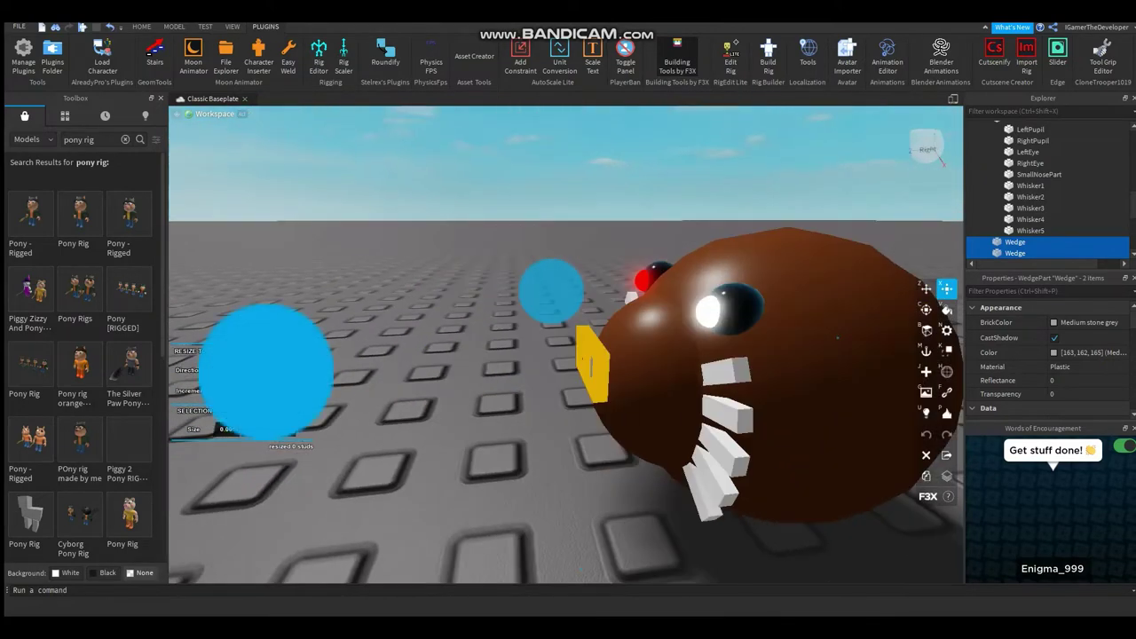
left_click_drag(266, 371, 233, 371)
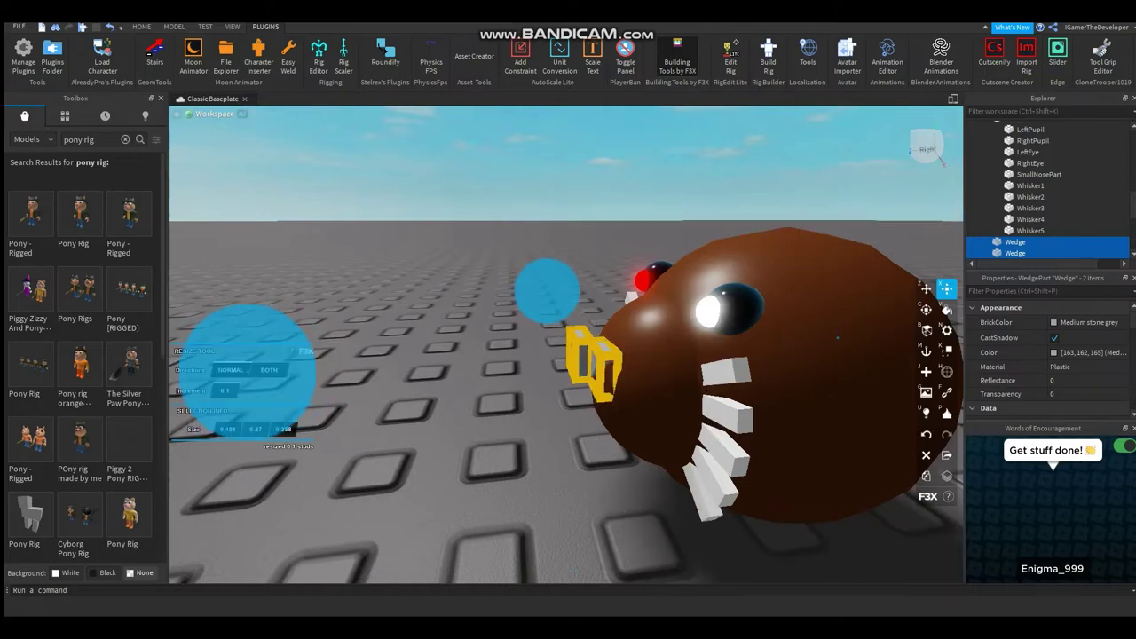
- Move the wedge under the white pupil with the F3X Move tool at a 0.1 increment to line it up with its neighbour
left_click(1015, 253)
scroll(541, 293, "up", 4)
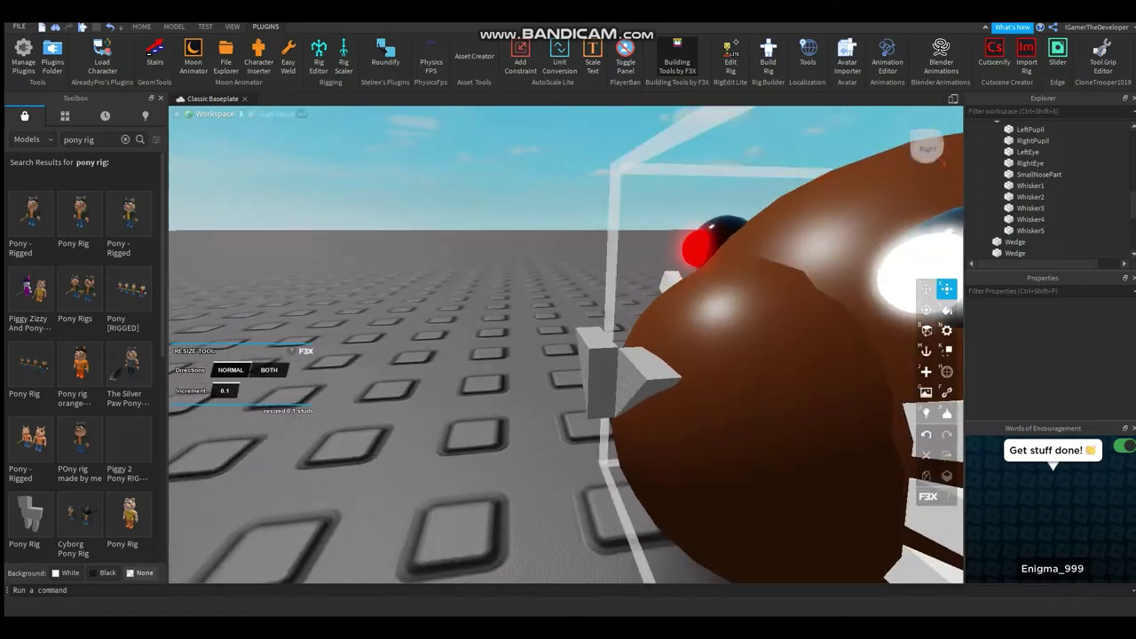
key("z")
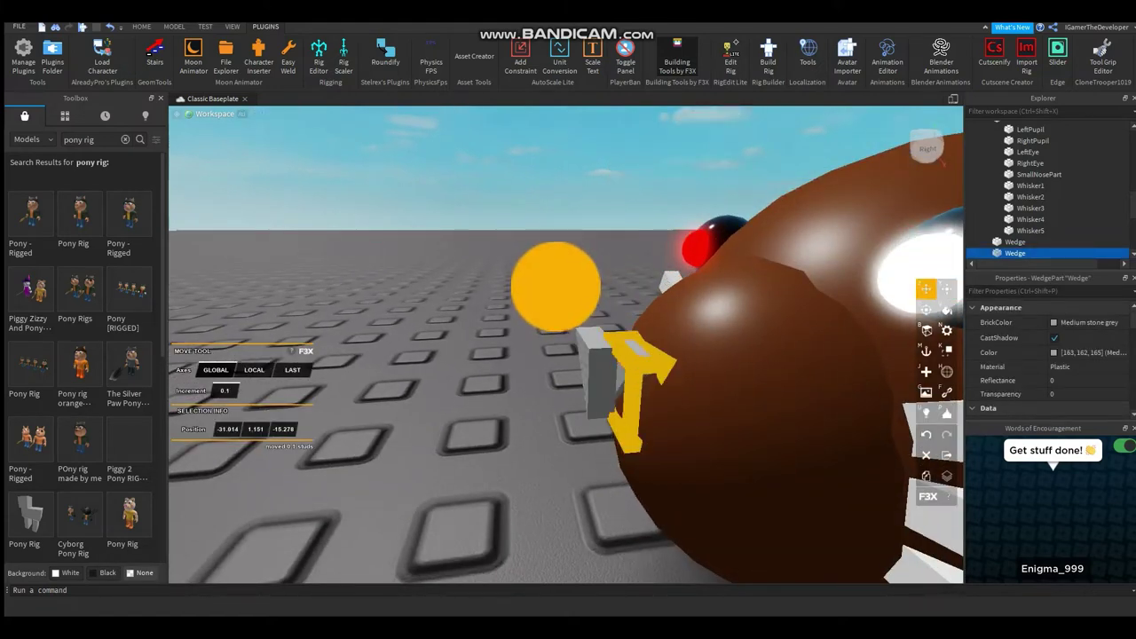
left_click_drag(556, 286, 559, 289)
scroll(566, 345, "down", 3)
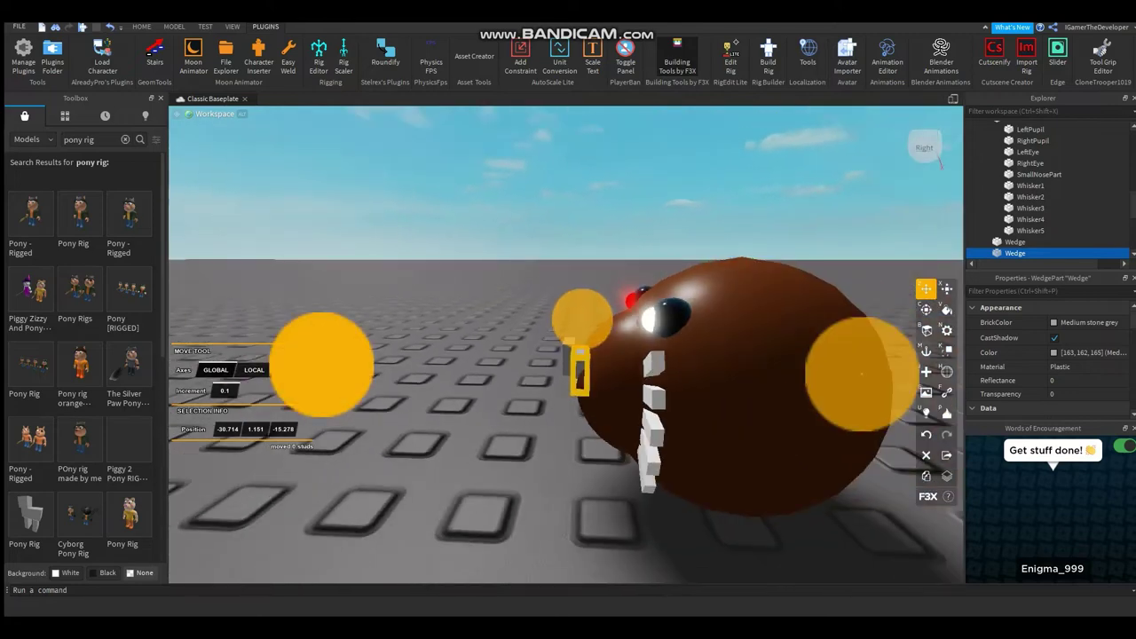
scroll(566, 344, "up", 4)
scroll(566, 345, "down", 5)
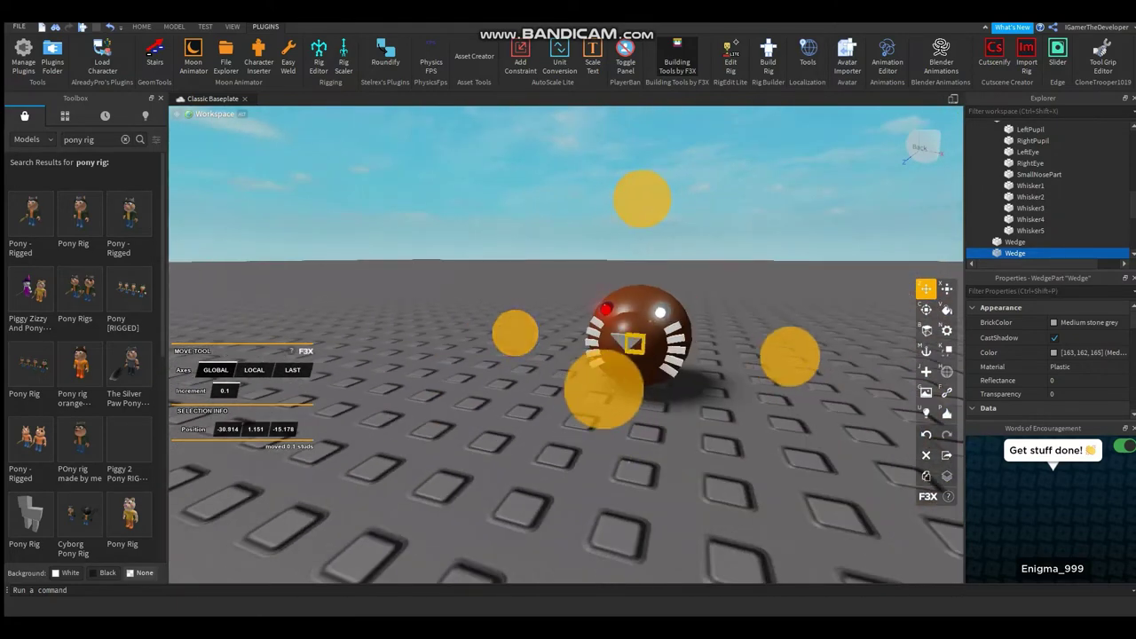
scroll(628, 461, "up", 6)
scroll(767, 367, "down", 2)
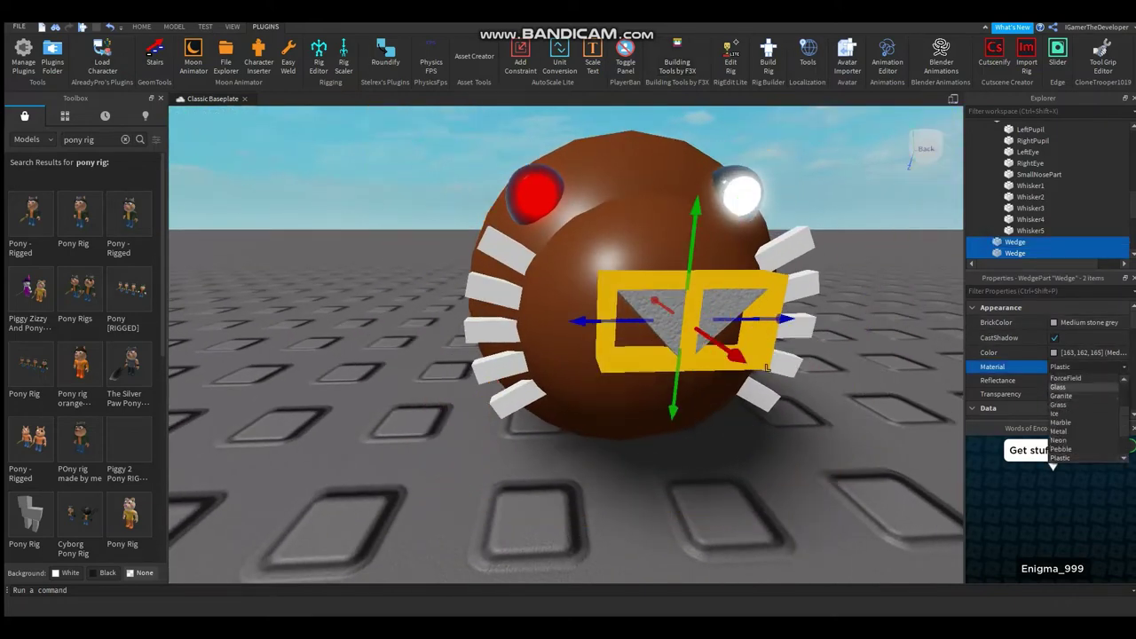
- Set both nose wedges to Glass material and the Really black BrickColor
left_click(1087, 322)
left_click(946, 525)
right_click_drag(622, 373, 288, 401)
scroll(567, 345, "up", 3)
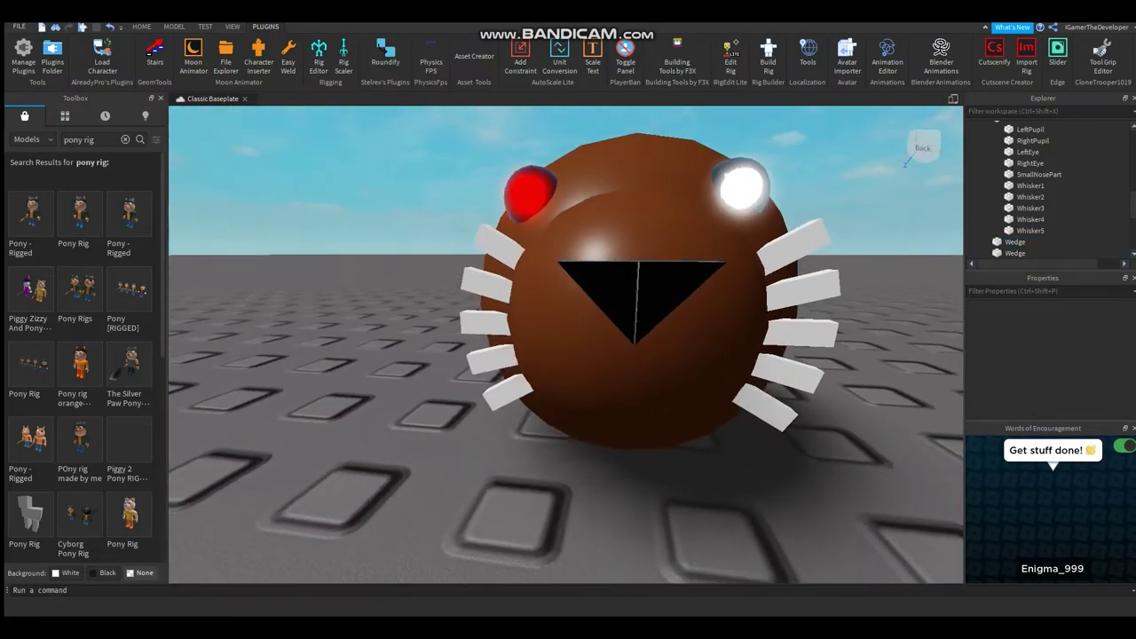
- Nudge the two black nose wedges together and move both into the MainHead group
left_click(723, 346)
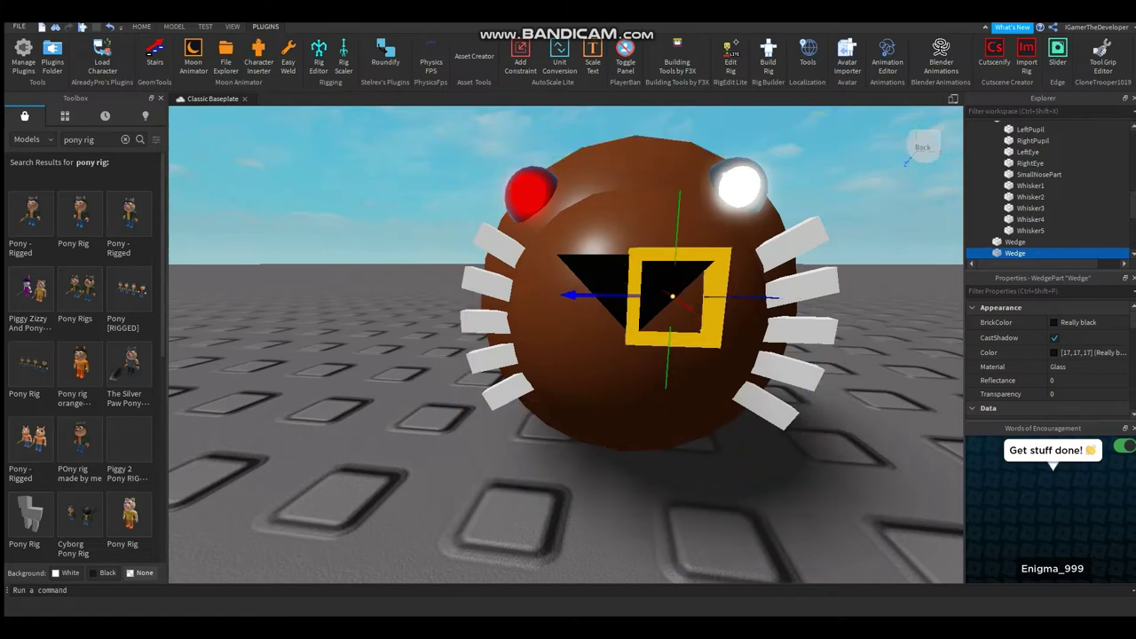
left_click(597, 282, "ctrl")
right_click_drag(597, 282, 576, 324)
left_click(497, 426)
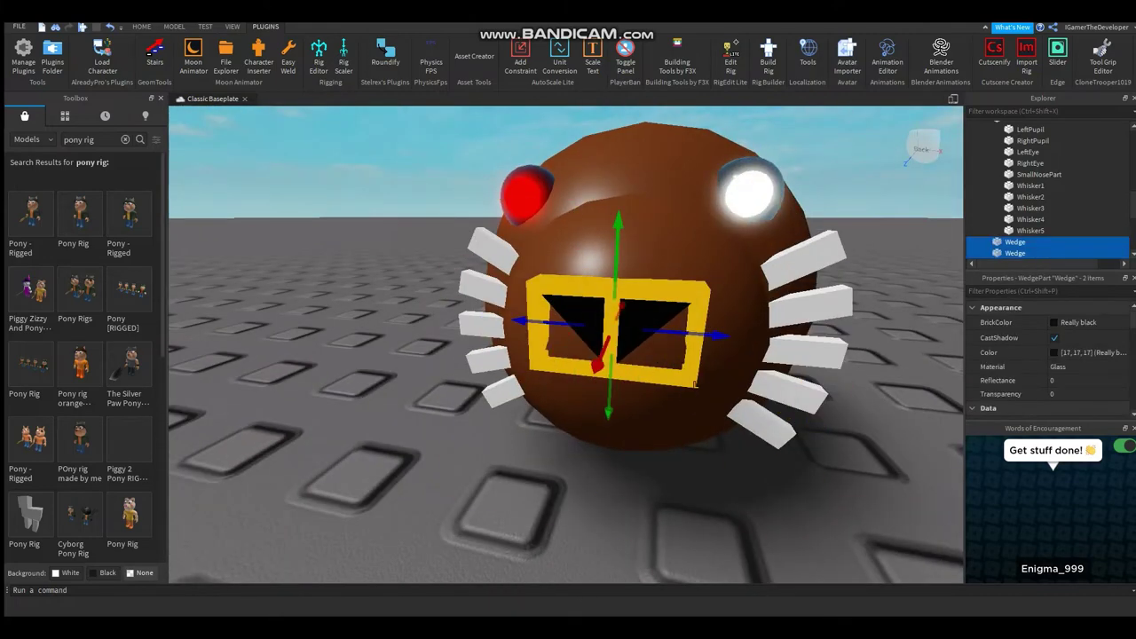
scroll(1051, 187, "up", 2)
scroll(695, 383, "down", 5)
- Insert a cylinder part on the baseplate as the base shape for an ear
left_click(141, 26)
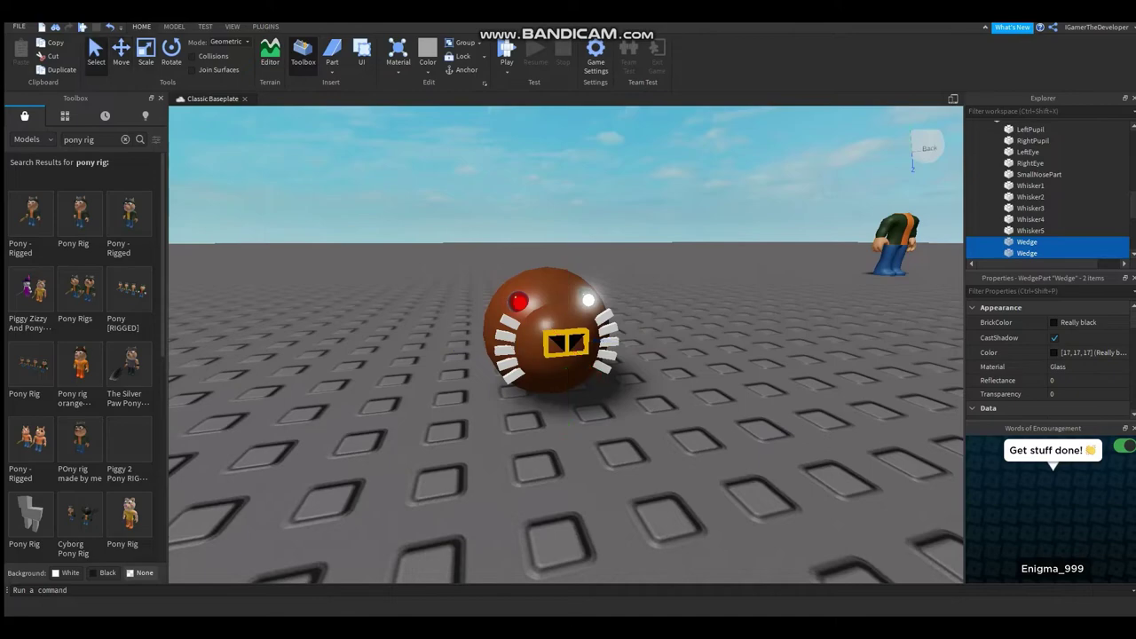
scroll(566, 344, "up", 5)
scroll(566, 344, "down", 8)
right_click_drag(566, 344, 231, 371)
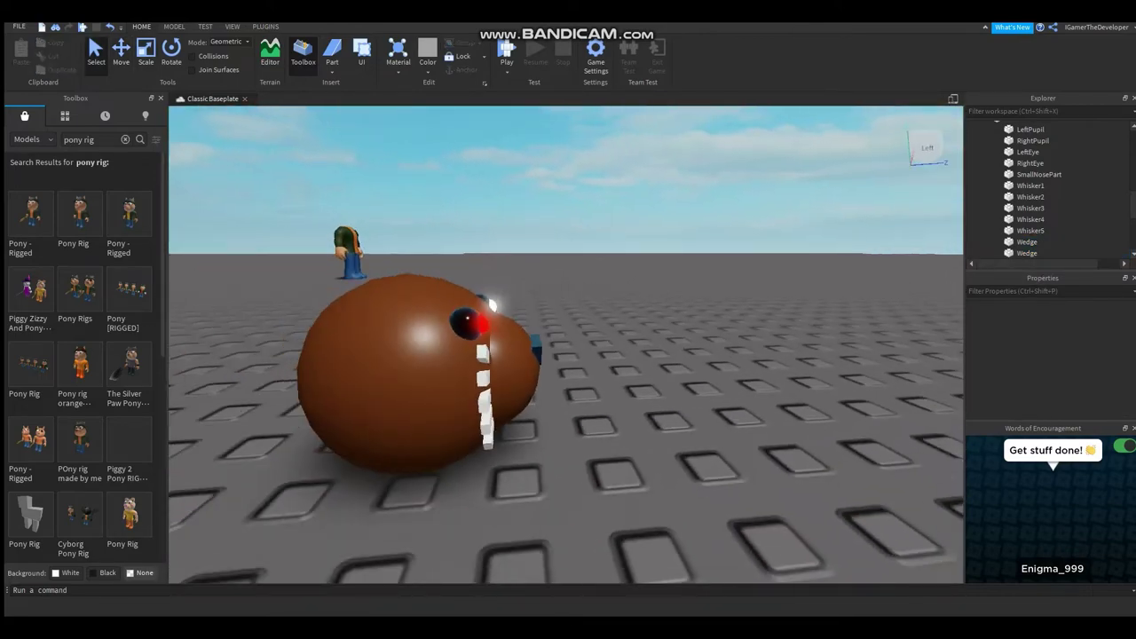
left_click(332, 71)
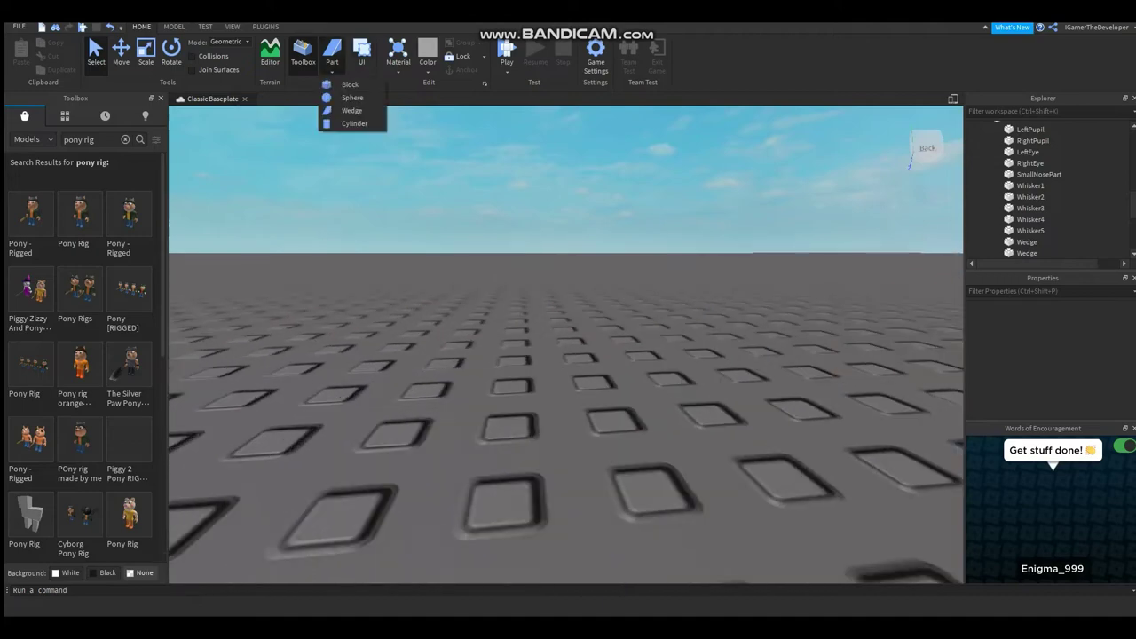
left_click(354, 123)
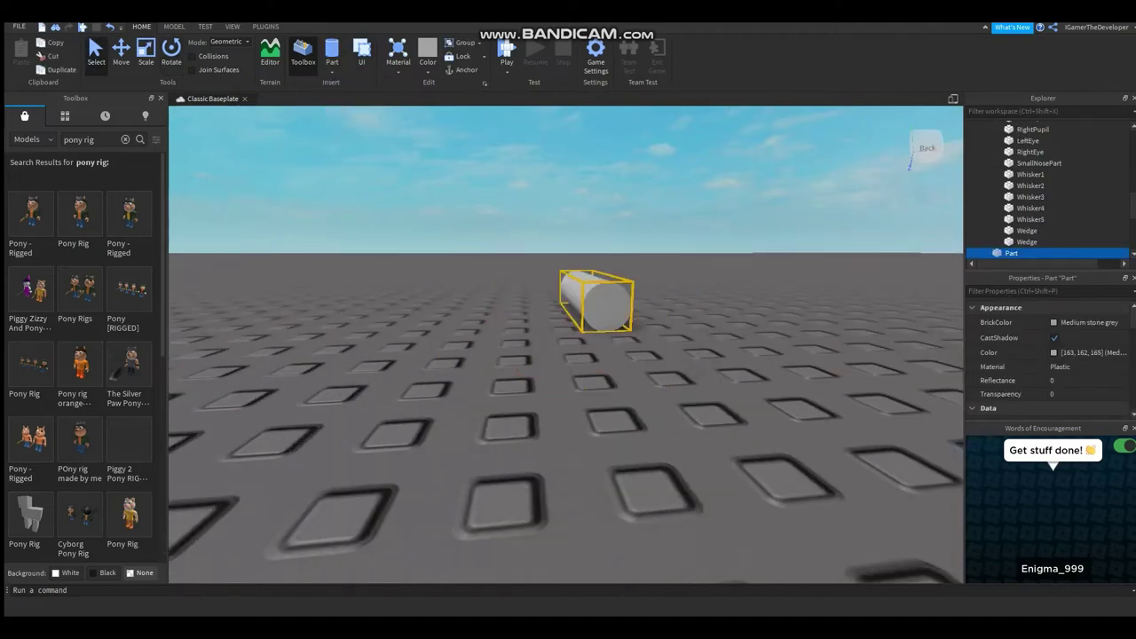
- Scale the cylinder into a thin disc and position it as an ear on top of the head, behind the red pupil
scroll(596, 302, "up", 5)
key("ctrl+3")
right_click_drag(568, 355, 470, 337)
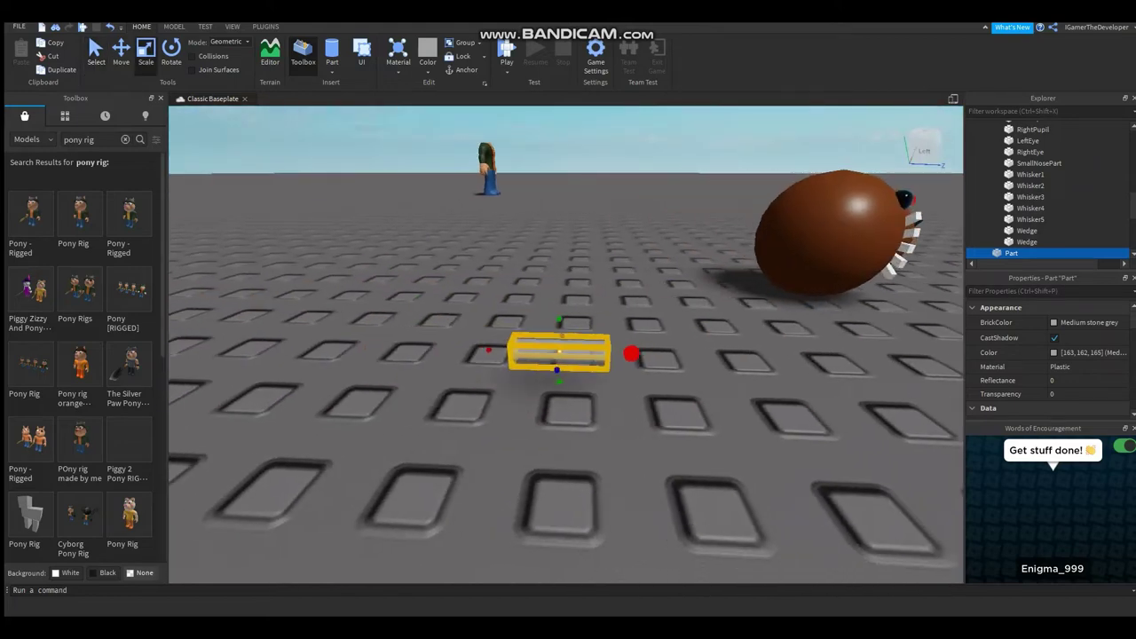
right_click_drag(522, 377, 781, 292)
key("ctrl+2")
left_click_drag(578, 208, 614, 404)
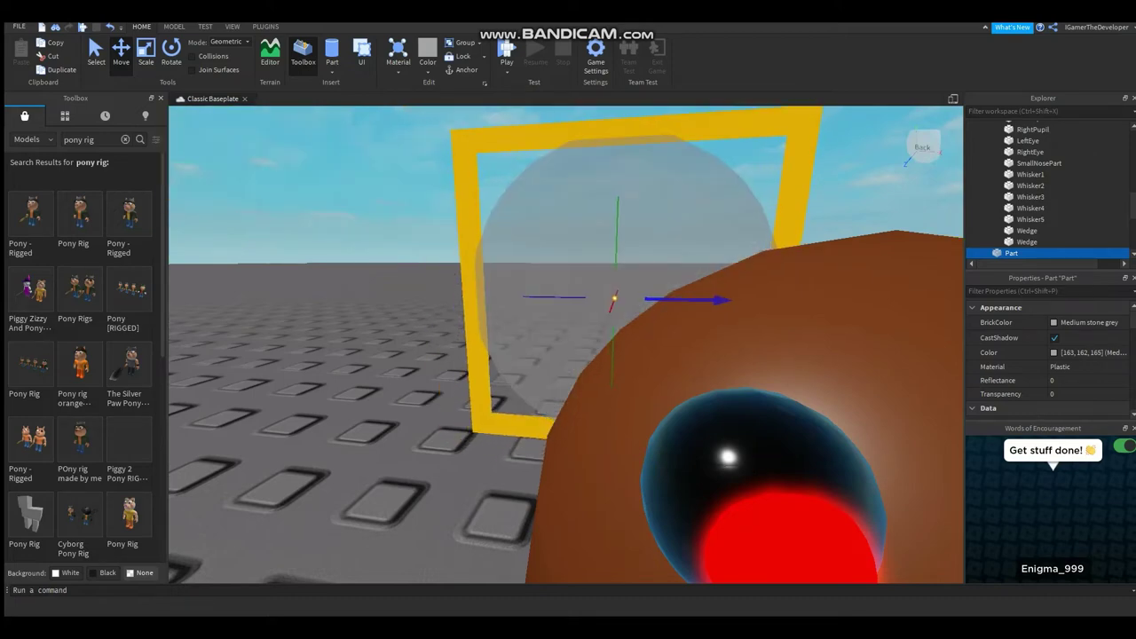
- Set the ear disc's material to SmoothPlastic and its BrickColor to Dark orange
left_click(1087, 322)
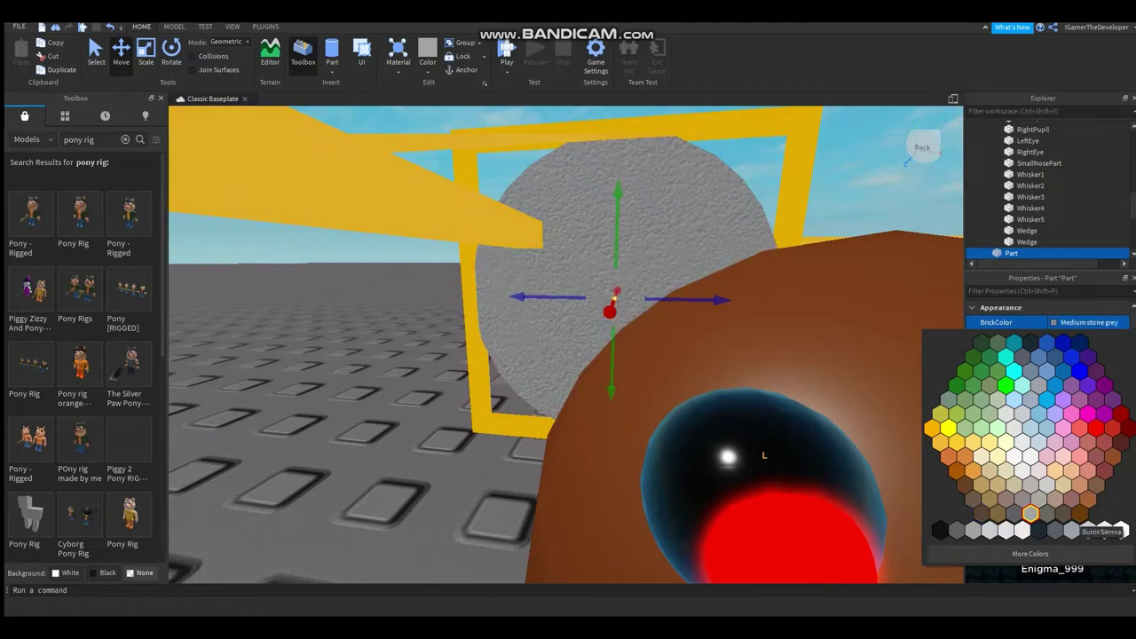
left_click(1087, 366)
left_click(1073, 381)
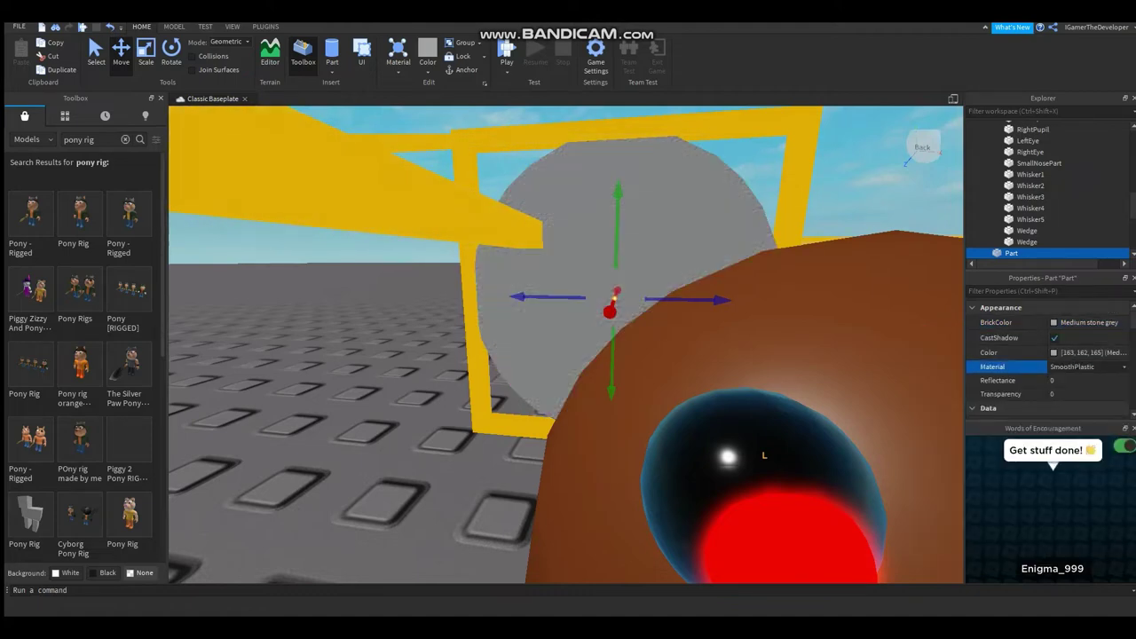
left_click(1087, 323)
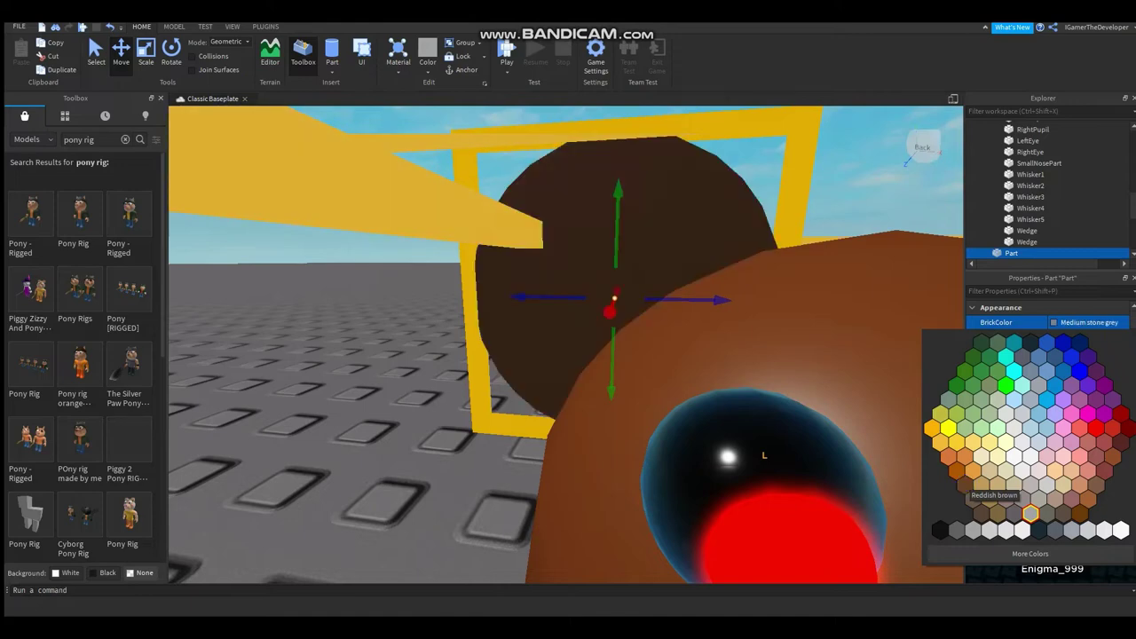
left_click(1056, 503)
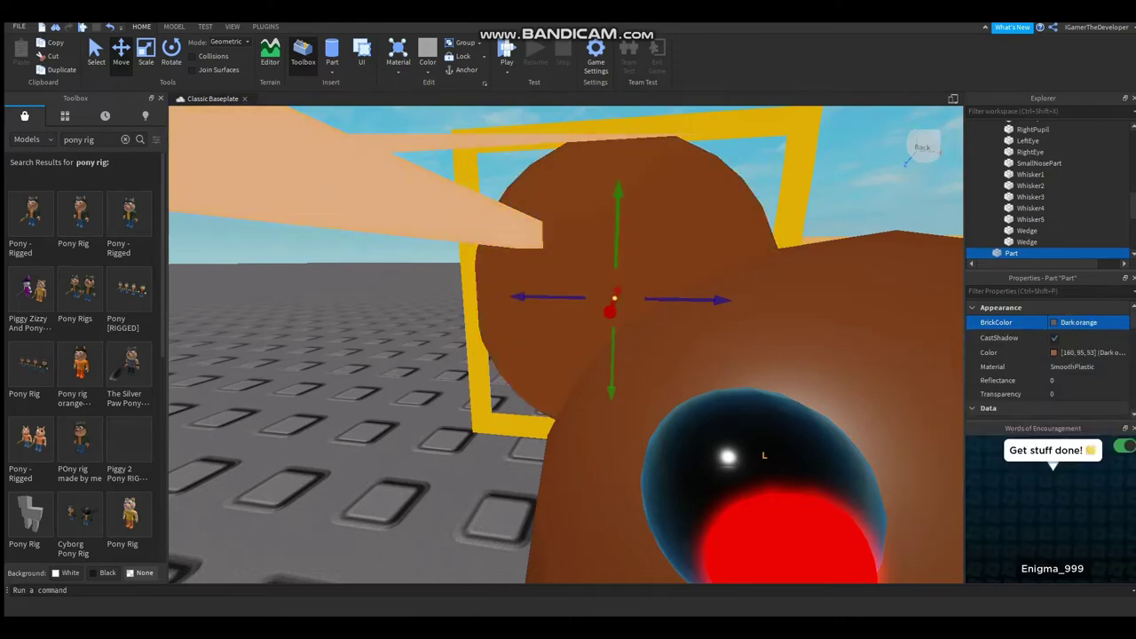
- Duplicate the ear and move the copy to the opposite side of the head, behind the white pupil
key("ctrl+d")
right_click_drag(771, 446, 710, 444)
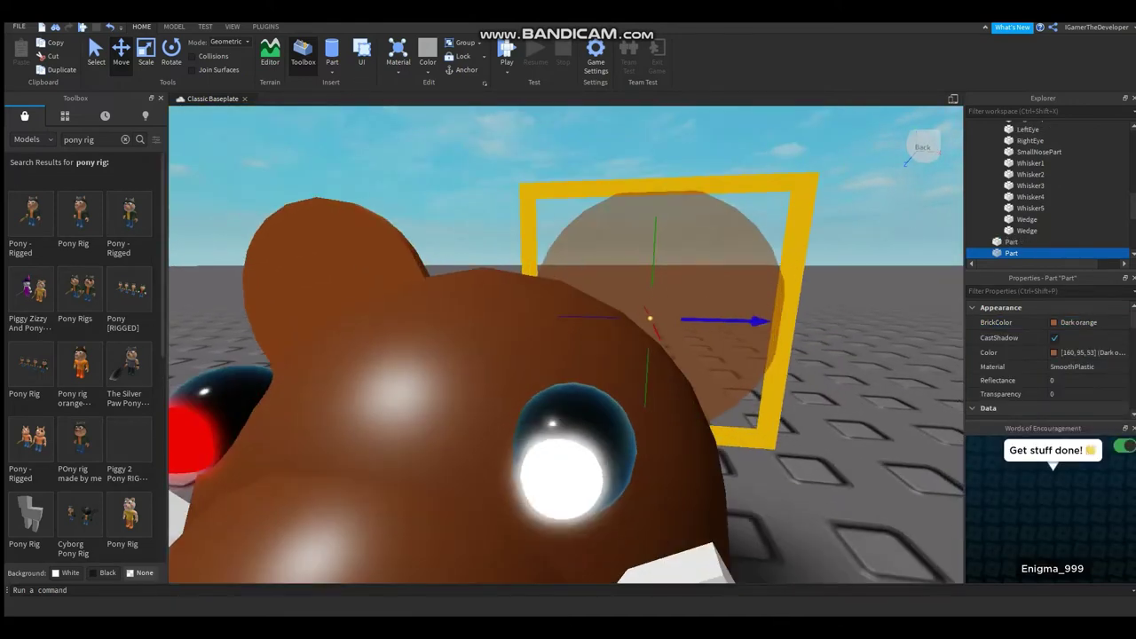
mouse_move(568, 346)
right_mouse_down()
mouse_move(461, 350)
mouse_move(568, 347)
right_mouse_up()
left_click(1011, 253)
key("f")
- Select both ears, scale them down together on top of the head and undo the last unwanted change
left_click(1011, 242, "ctrl")
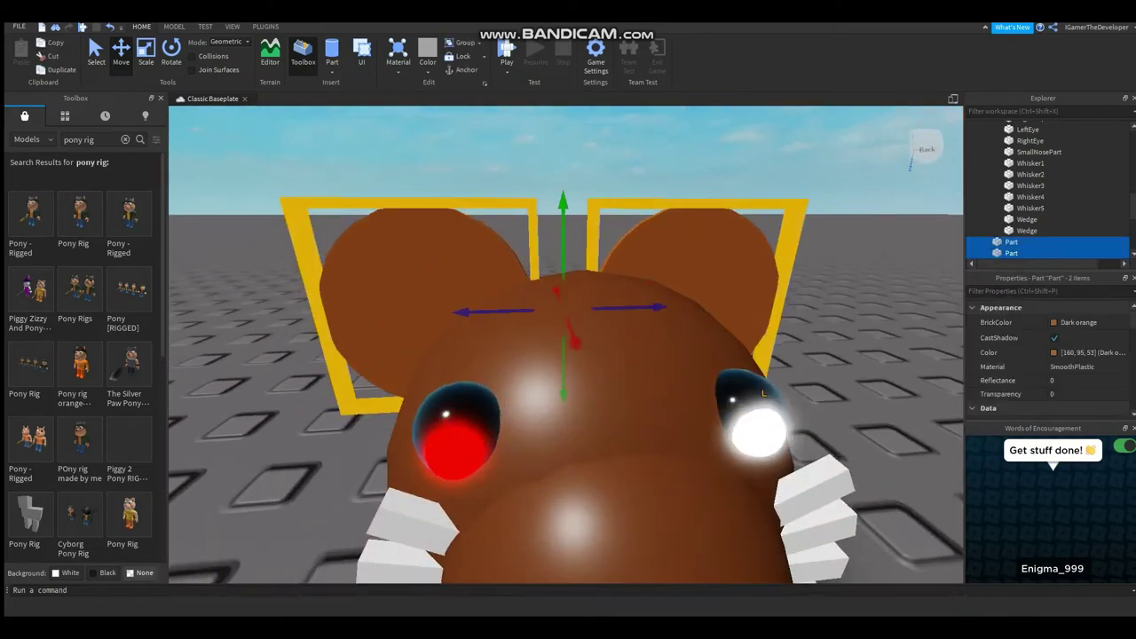
right_click_drag(764, 392, 718, 380)
scroll(718, 380, "down", 10)
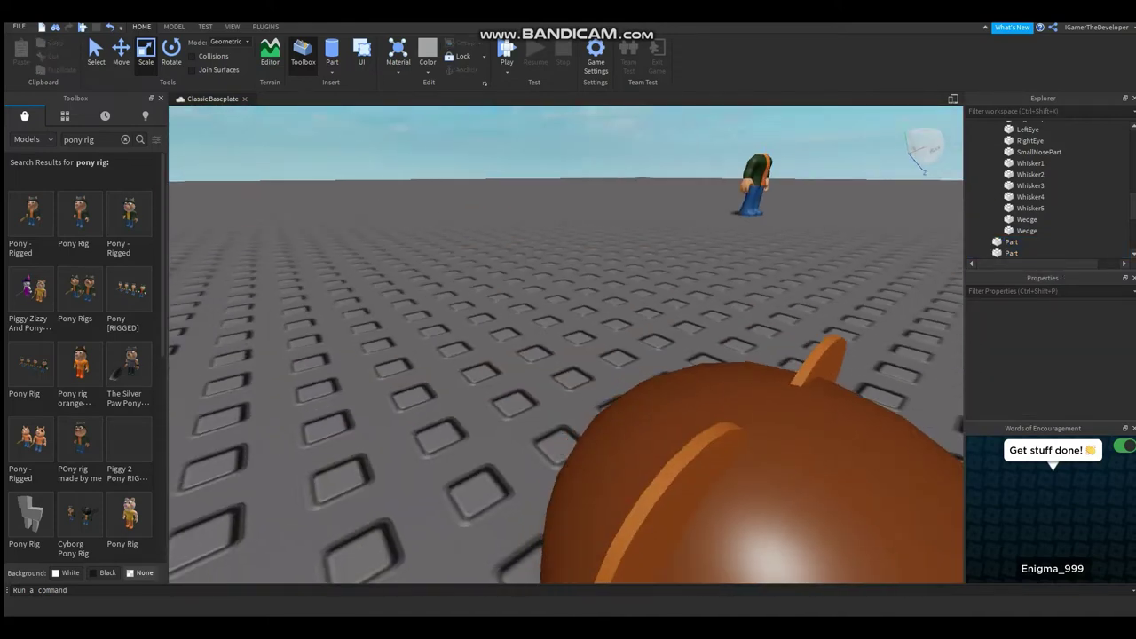
key("ctrl+z")
key("f")
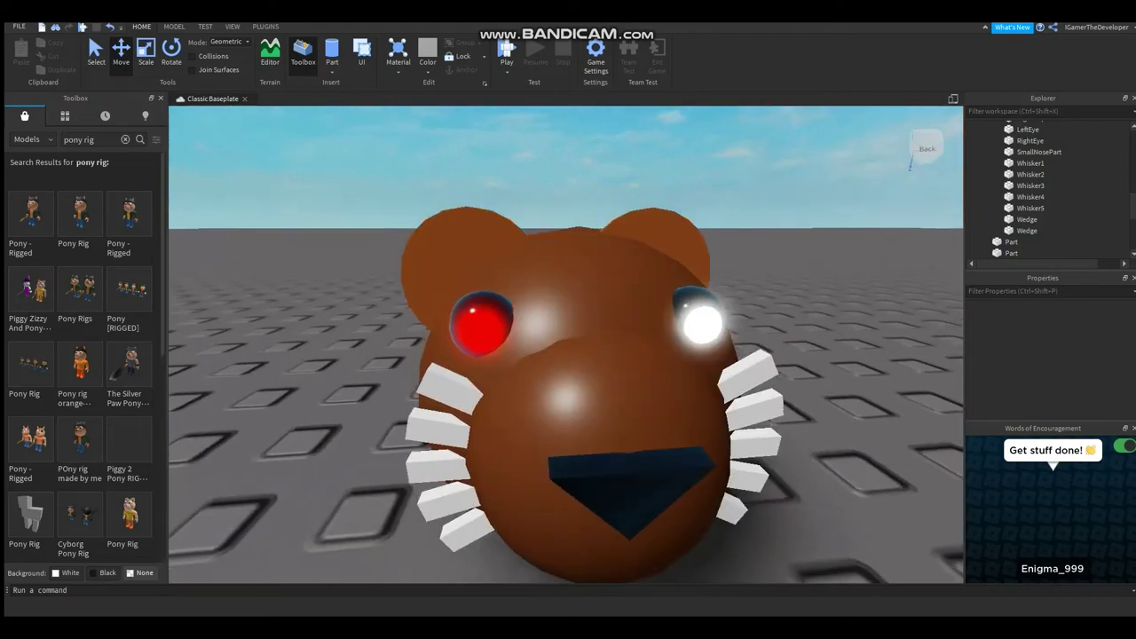
- Select both ear discs on the beaver head and set their BrickColor to Burnt Sienna
left_click(1011, 253)
scroll(569, 355, "down", 5)
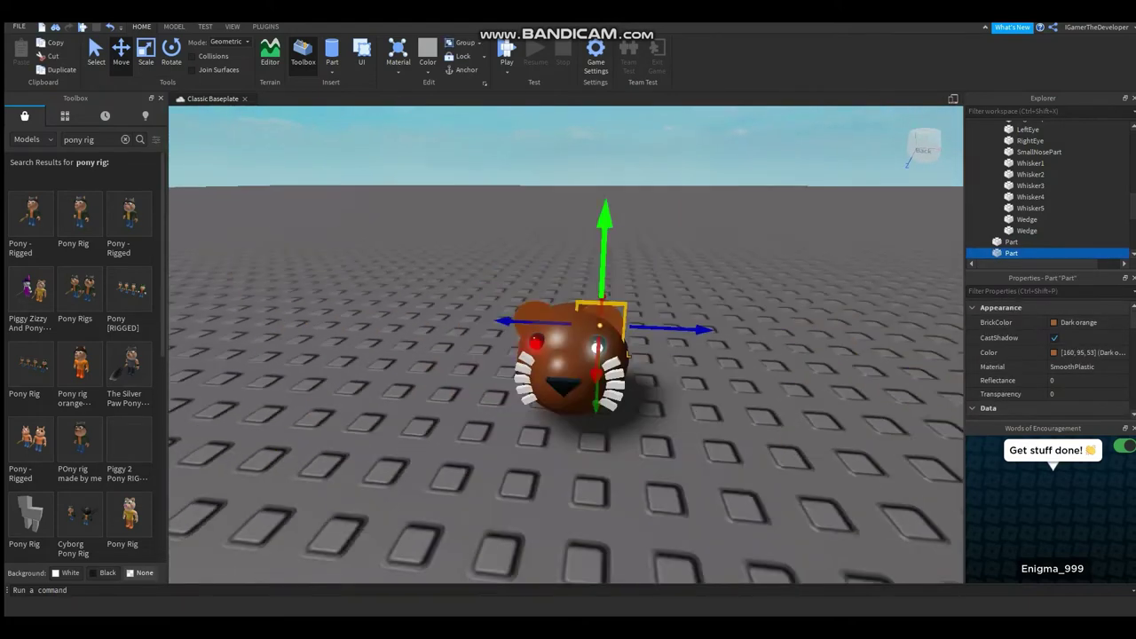
right_click_drag(568, 355, 568, 399)
left_click(568, 177)
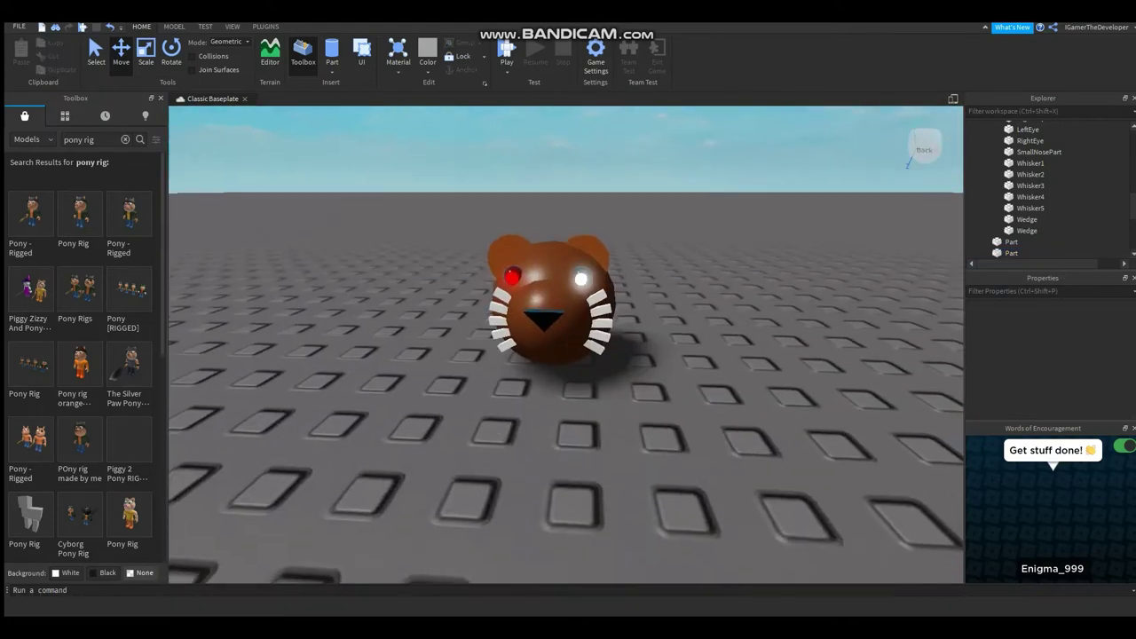
right_click_drag(568, 355, 541, 417)
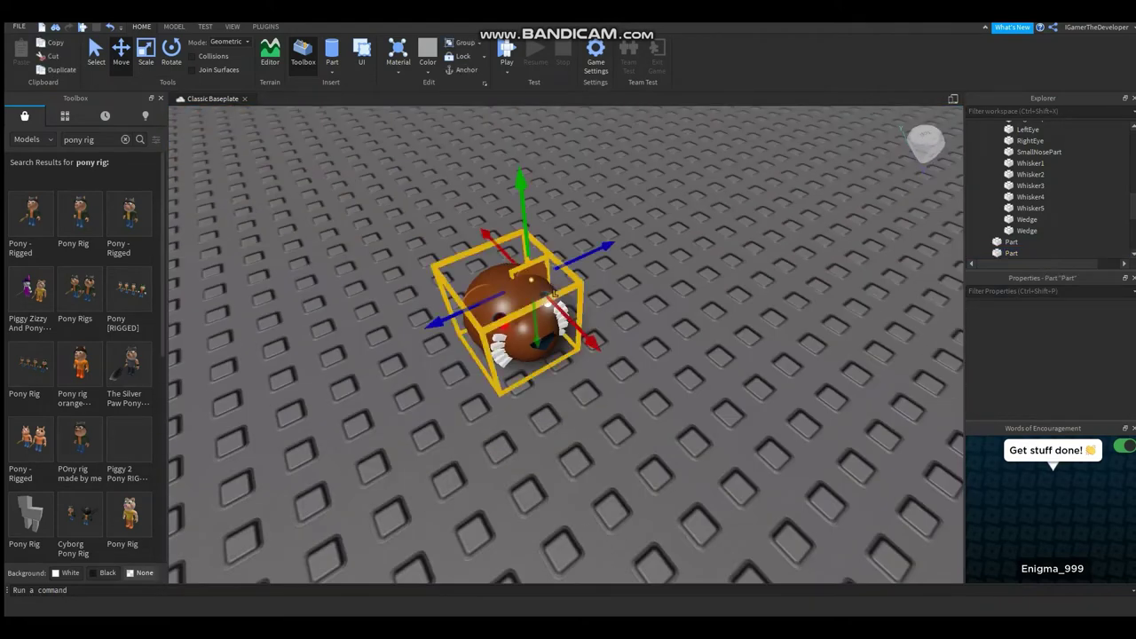
left_click(561, 303)
key("f")
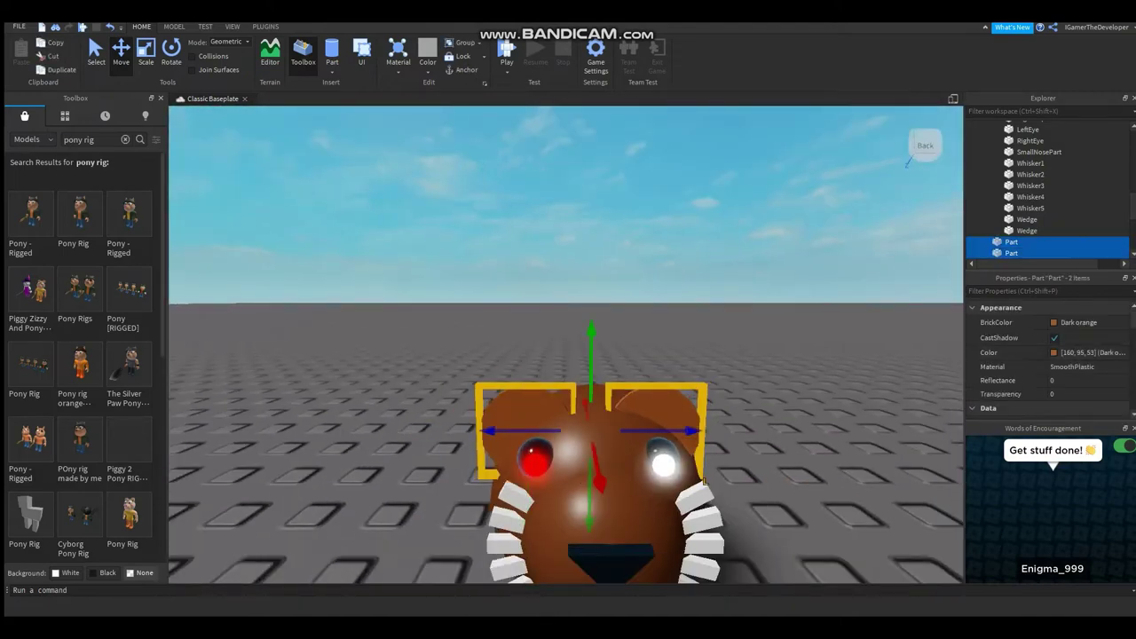
left_click(1054, 323)
left_click(1011, 252)
key("f")
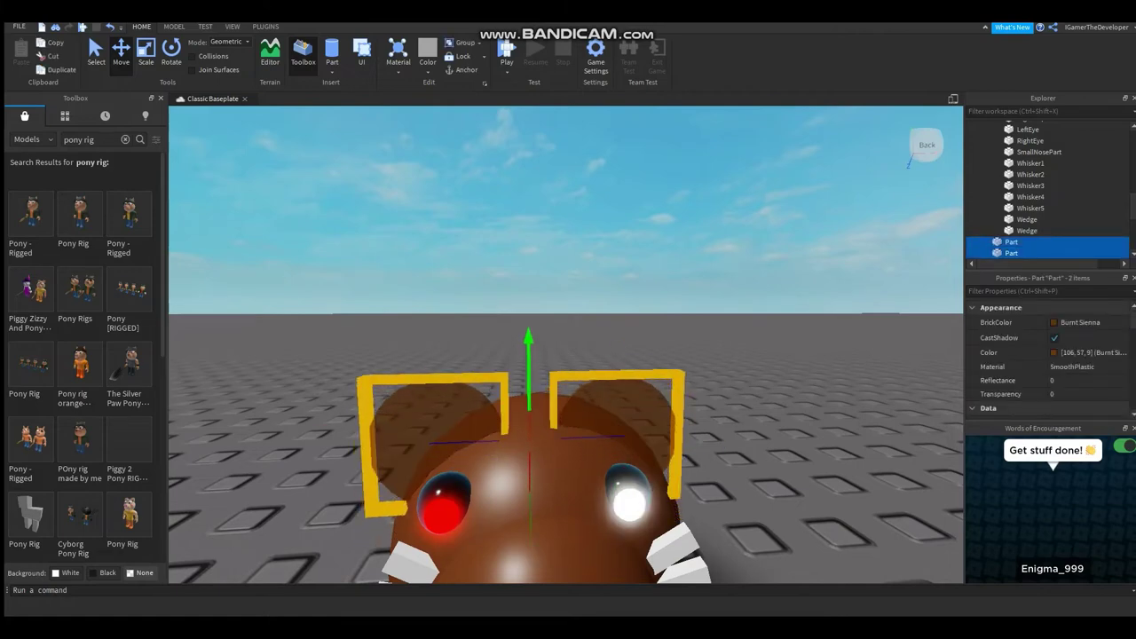
- Move each ear disc a little outward so the ears sit wider apart on the head
scroll(566, 345, "down", 5)
scroll(566, 344, "up", 5)
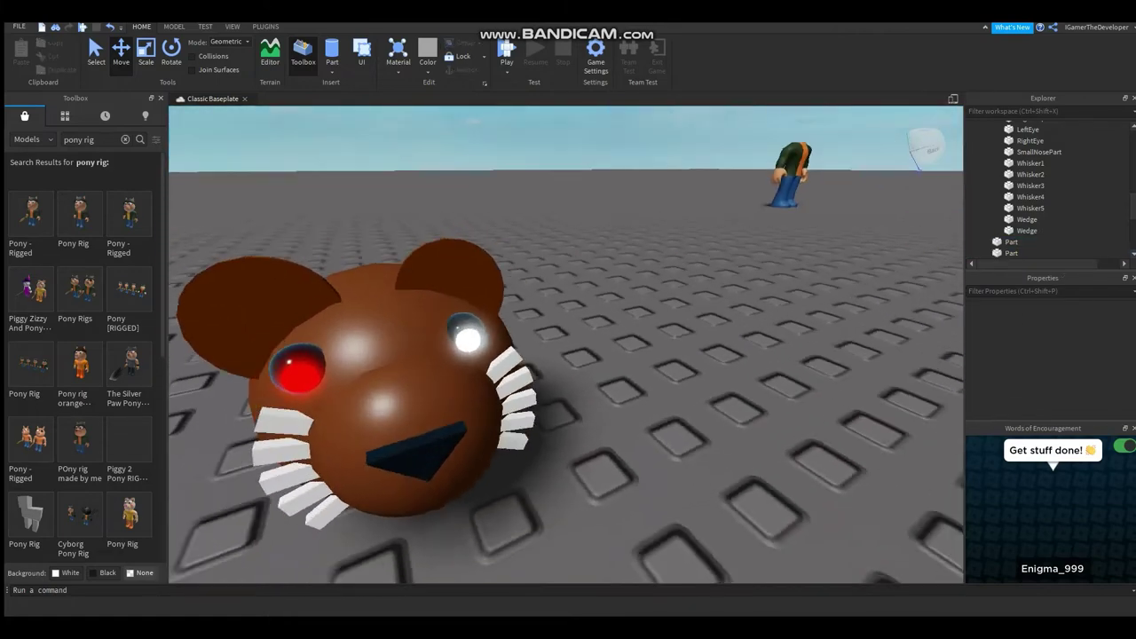
left_click(408, 328)
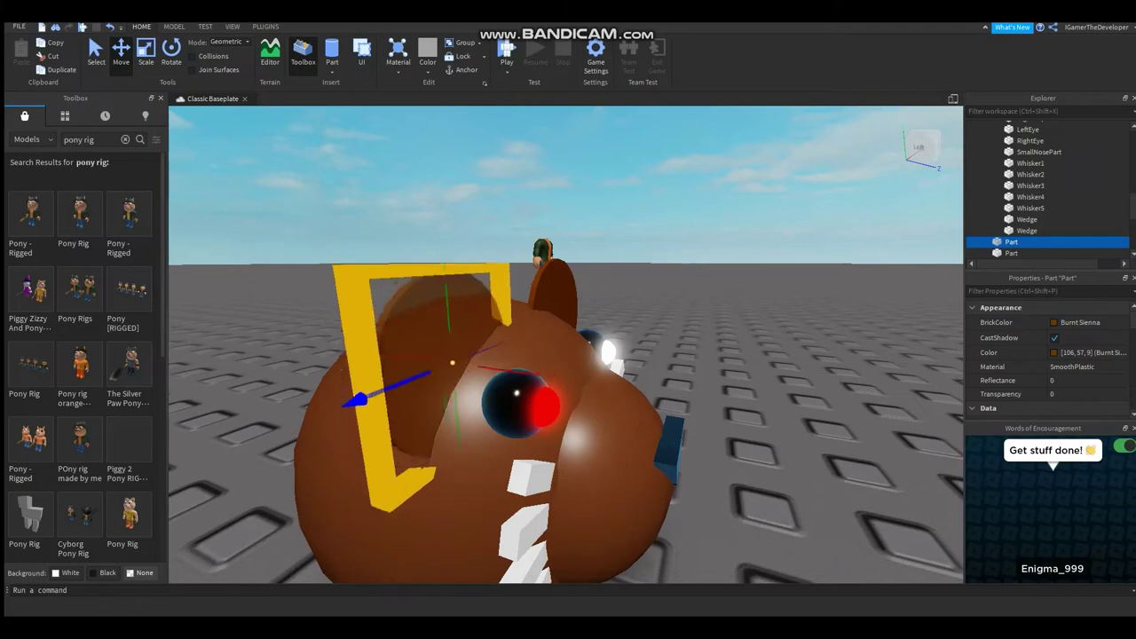
right_click_drag(568, 346, 497, 346)
left_click(1011, 253)
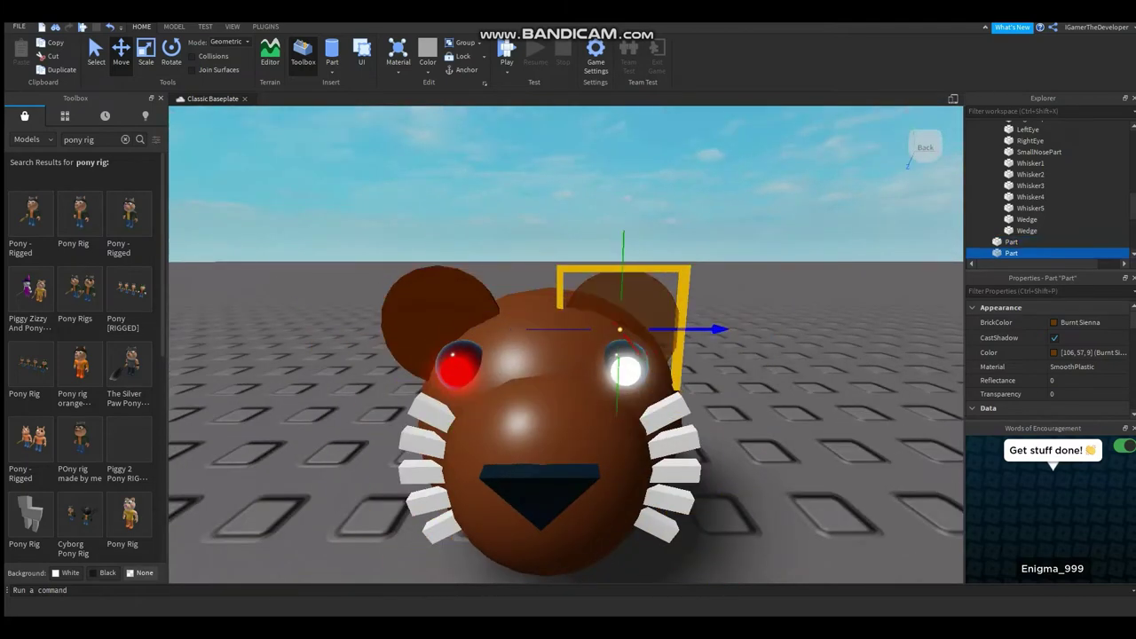
left_click_drag(719, 329, 750, 328)
right_click_drag(568, 346, 568, 275)
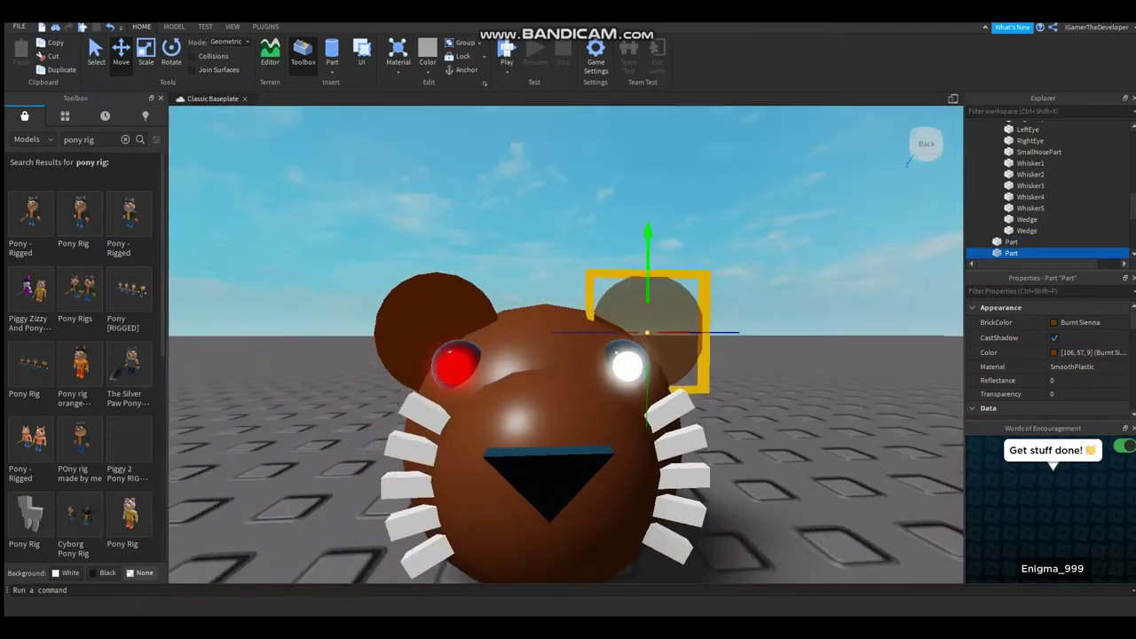
scroll(568, 347, "down", 3)
right_click_drag(568, 346, 533, 391)
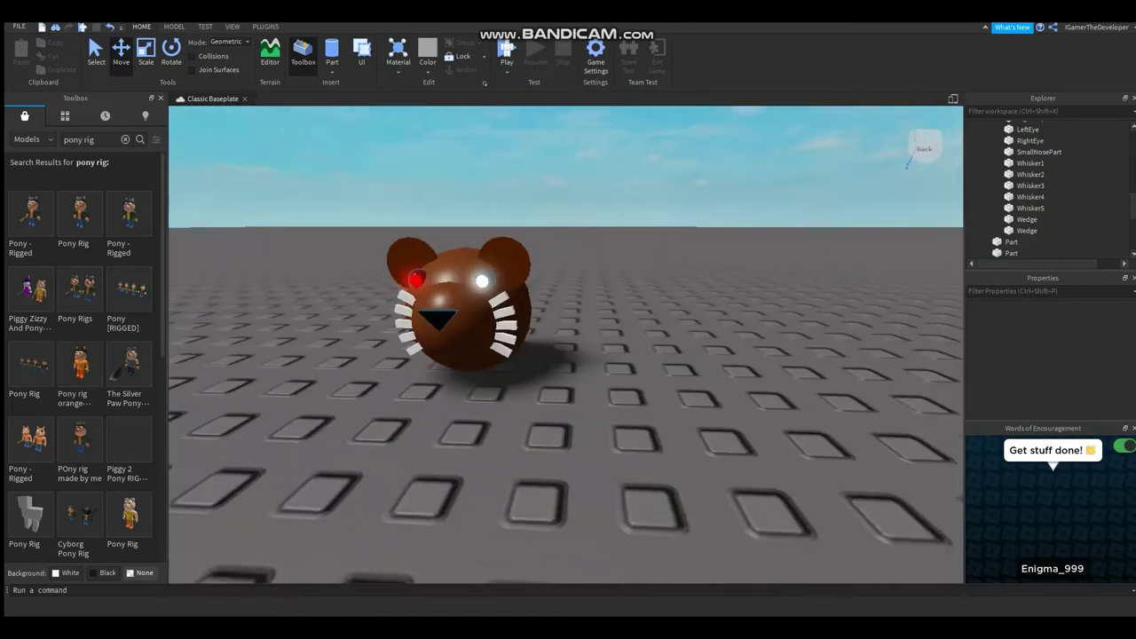
- Clear the "pony rig" search from the model Toolbox
scroll(568, 347, "down", 5)
scroll(569, 346, "up", 8)
scroll(568, 346, "down", 8)
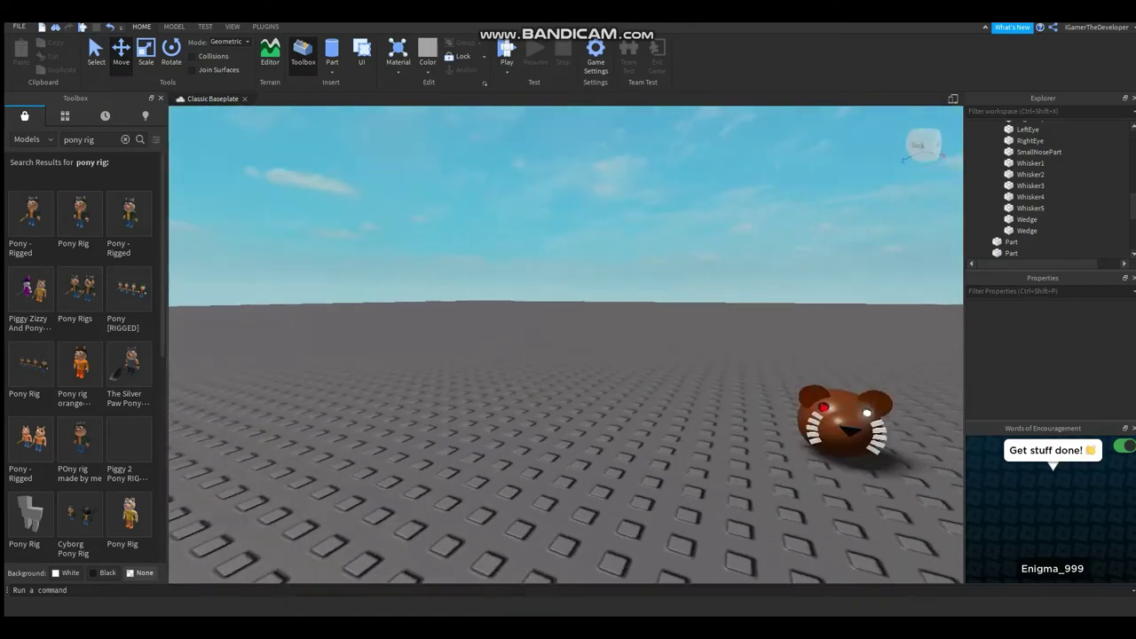
left_click(125, 139)
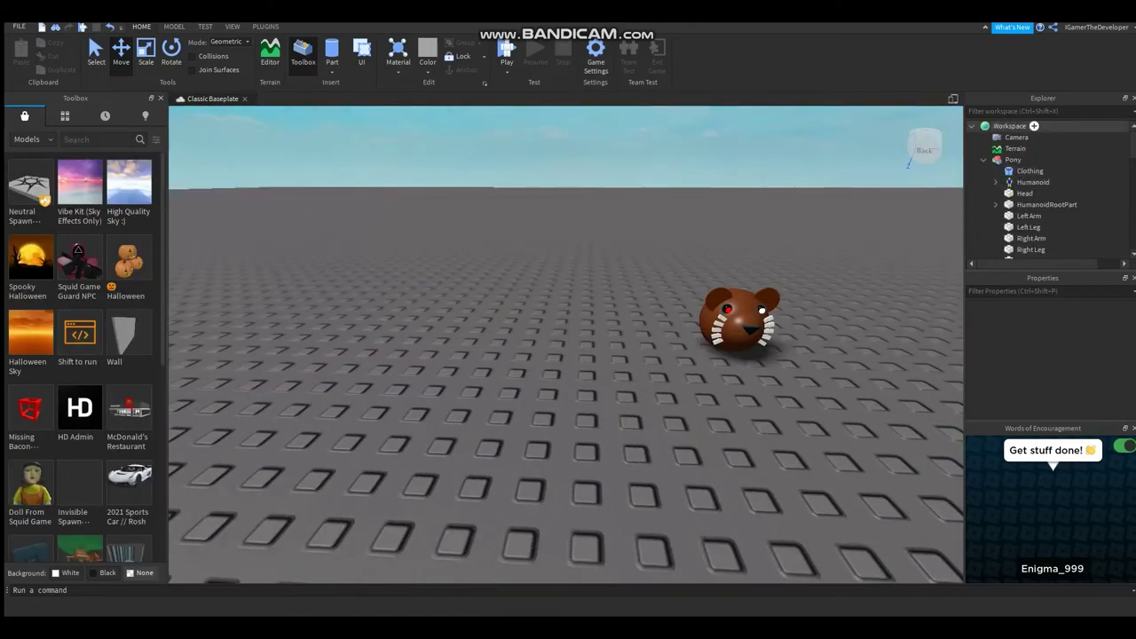
- Write "Dis does not look like a beaver lol" in a new Workspace script, and delete that script
left_click(1034, 126)
left_click(1021, 164)
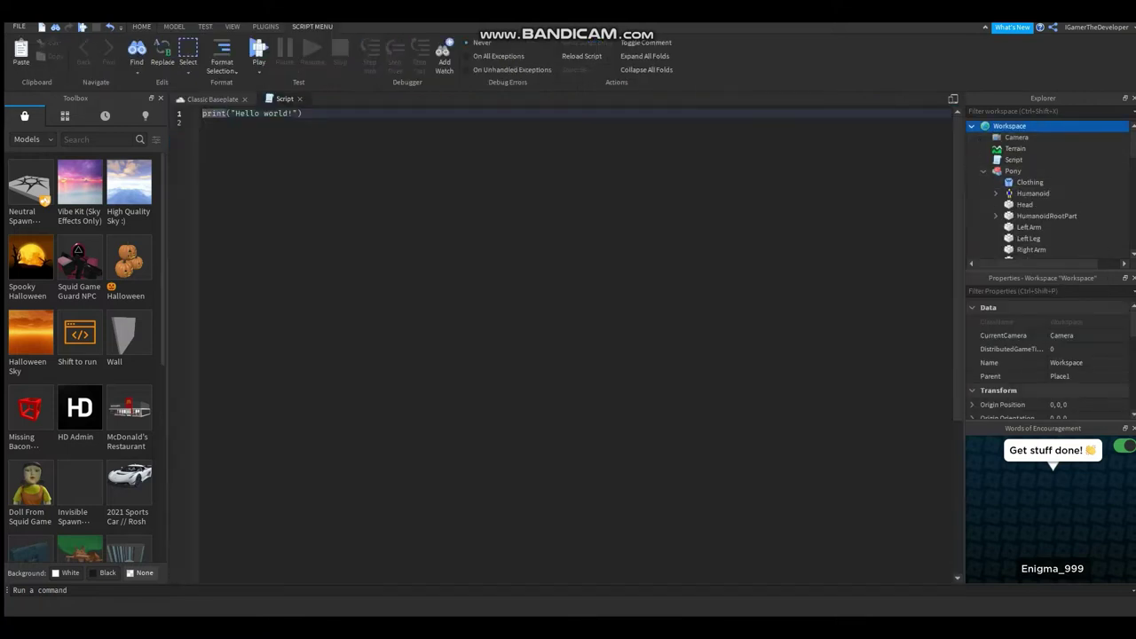
type("Dis does not look like a beaver lol")
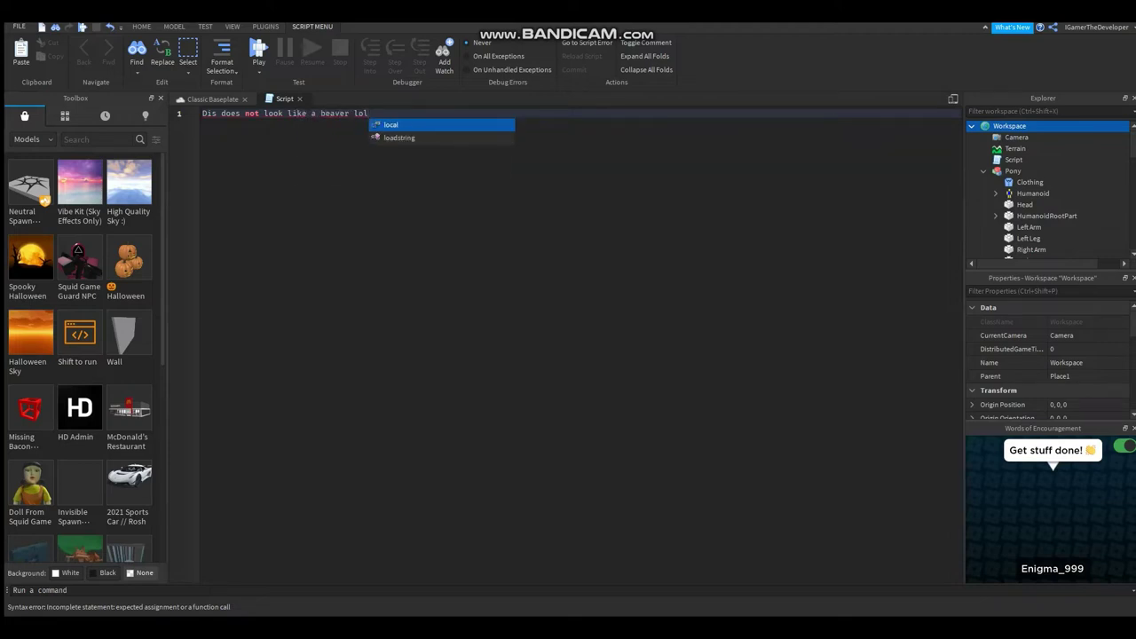
key("ctrl+w")
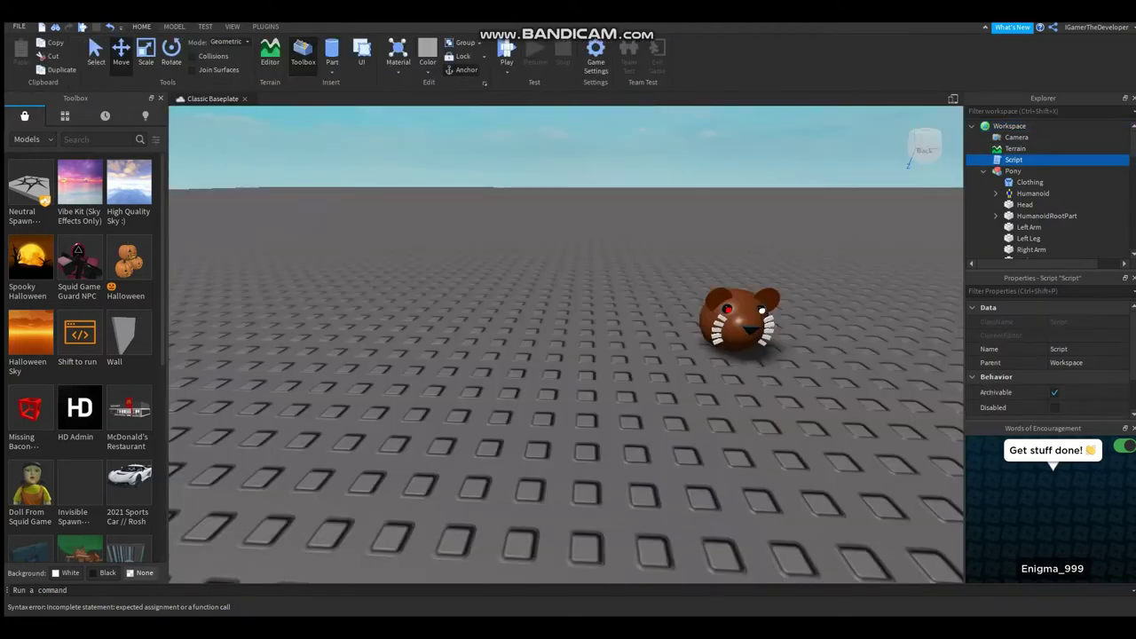
key("Delete")
- Rename the ear behind the red pupil RightEar and the other LeftEar, and parent both under MainHead
key("w")
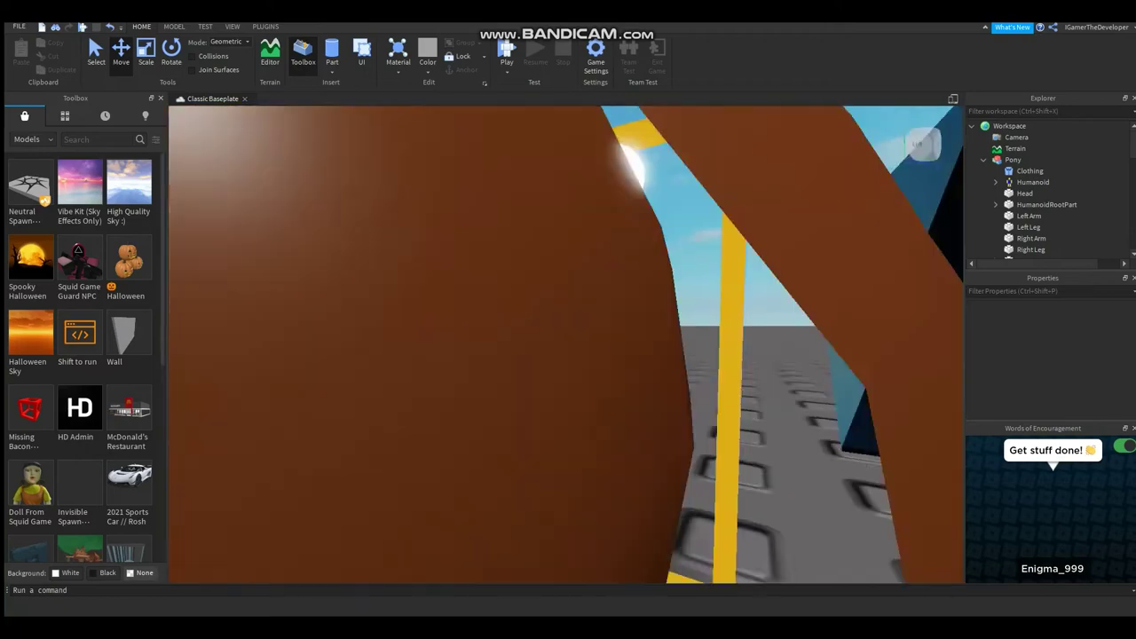
key("s")
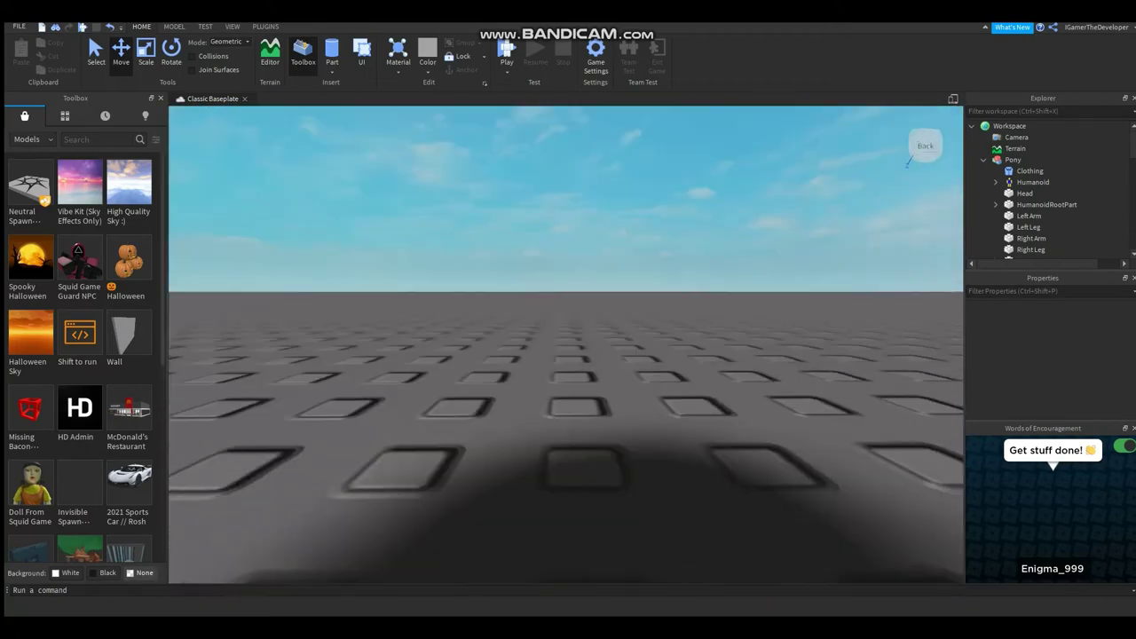
key("w")
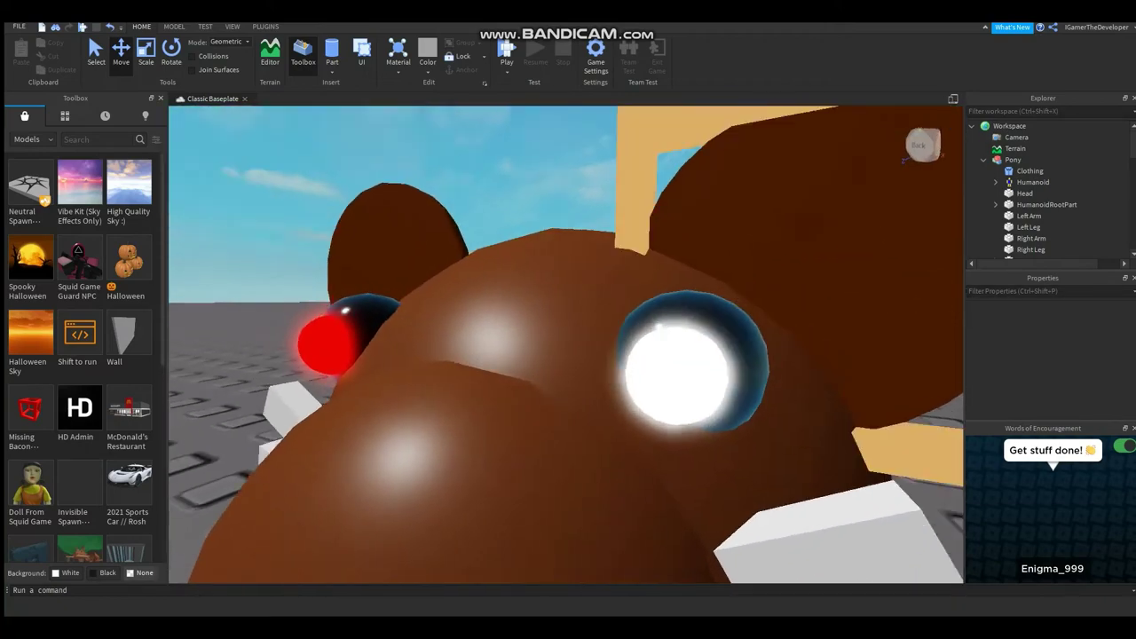
key("s")
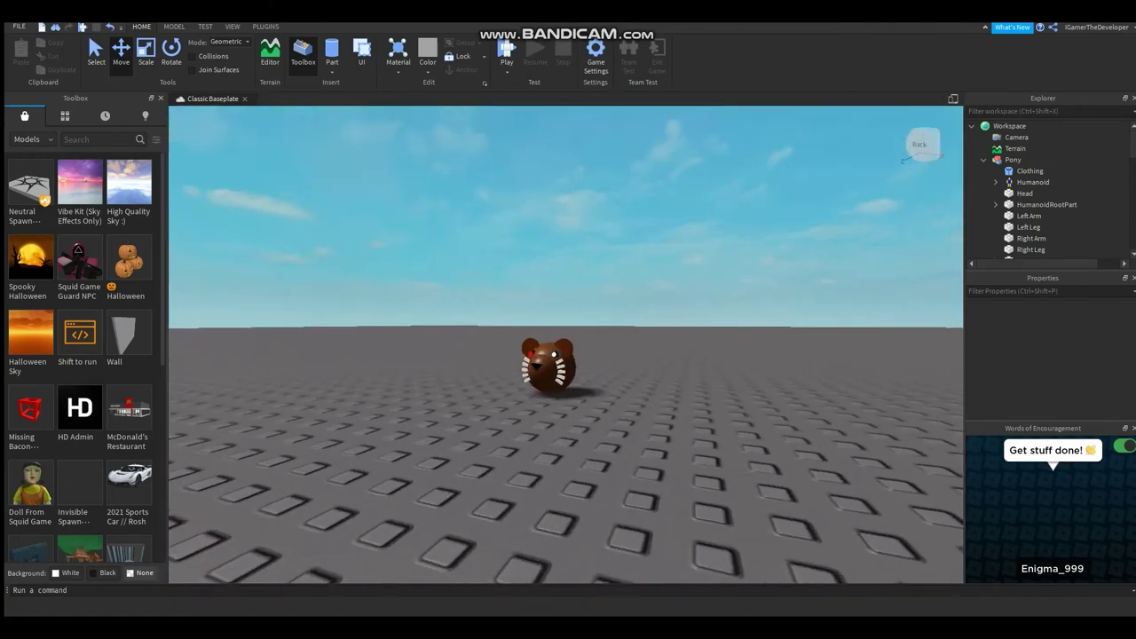
key("w")
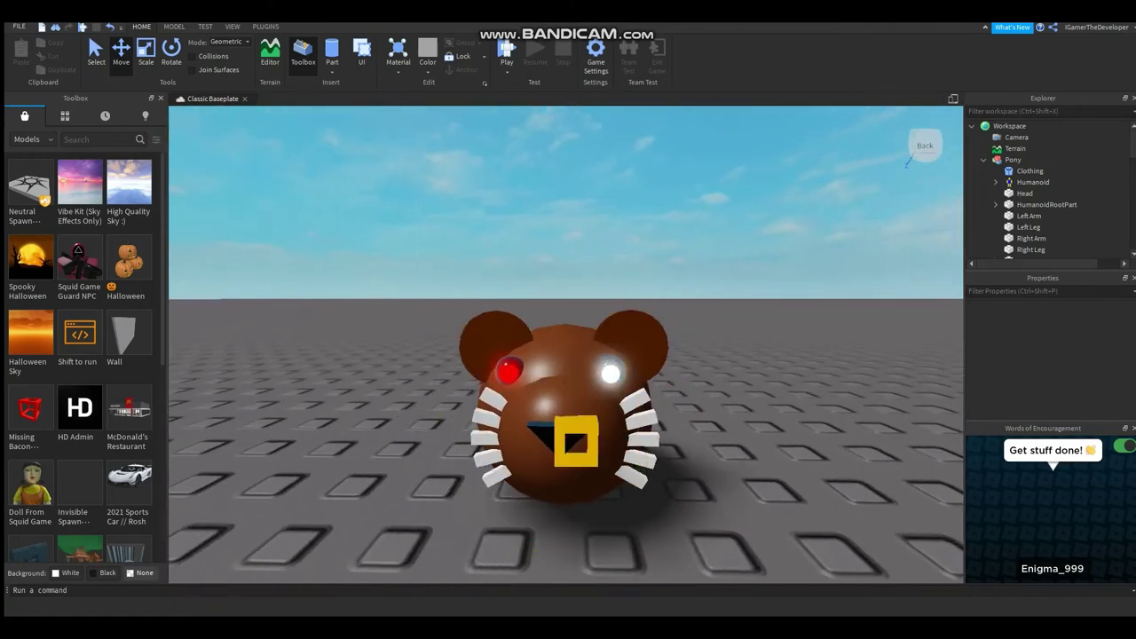
left_click(670, 388)
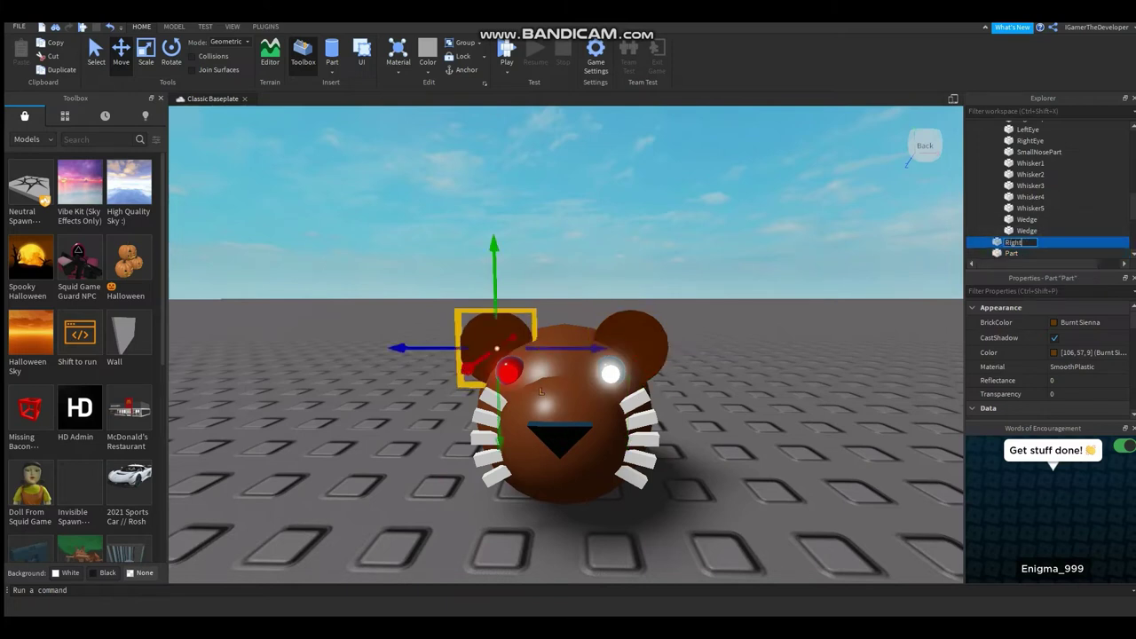
left_click(671, 388)
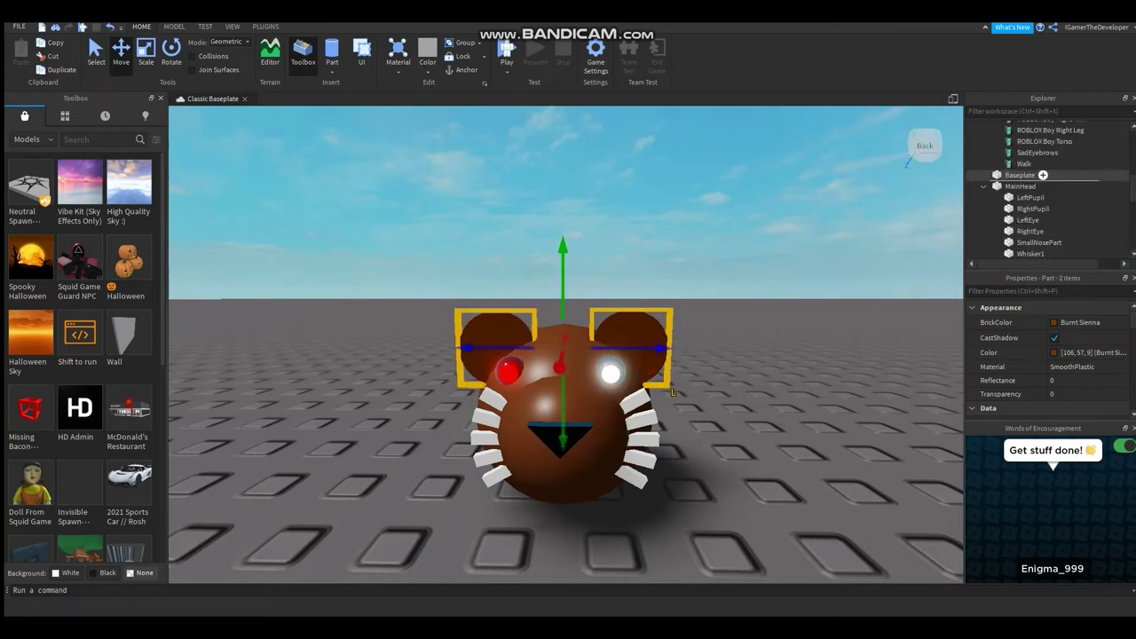
scroll(1047, 195, "down", 10)
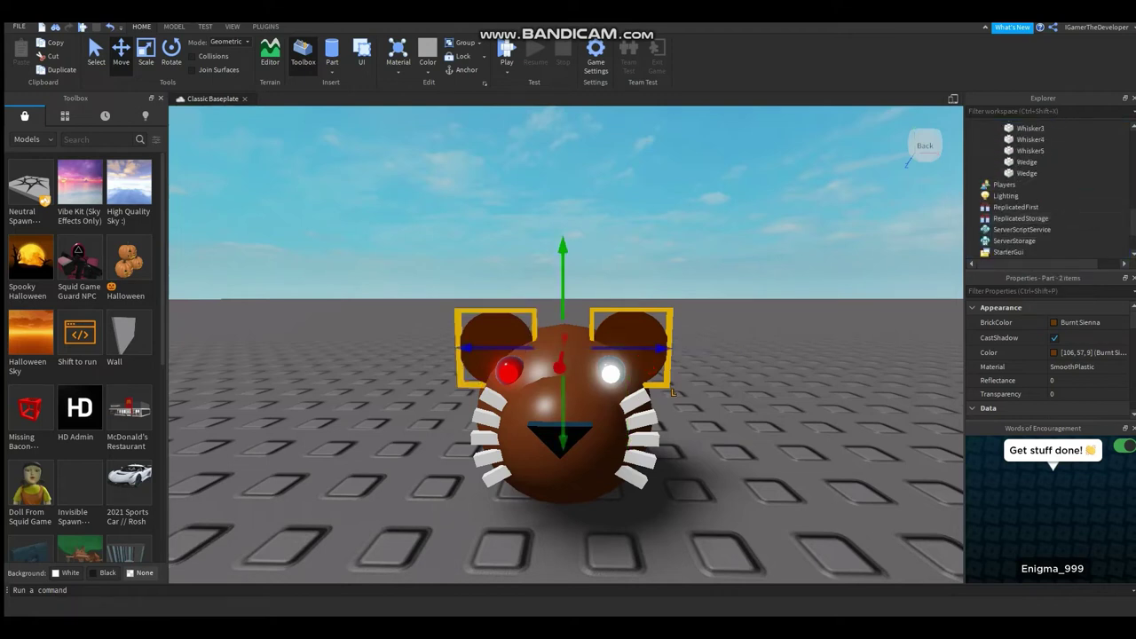
left_click(559, 417)
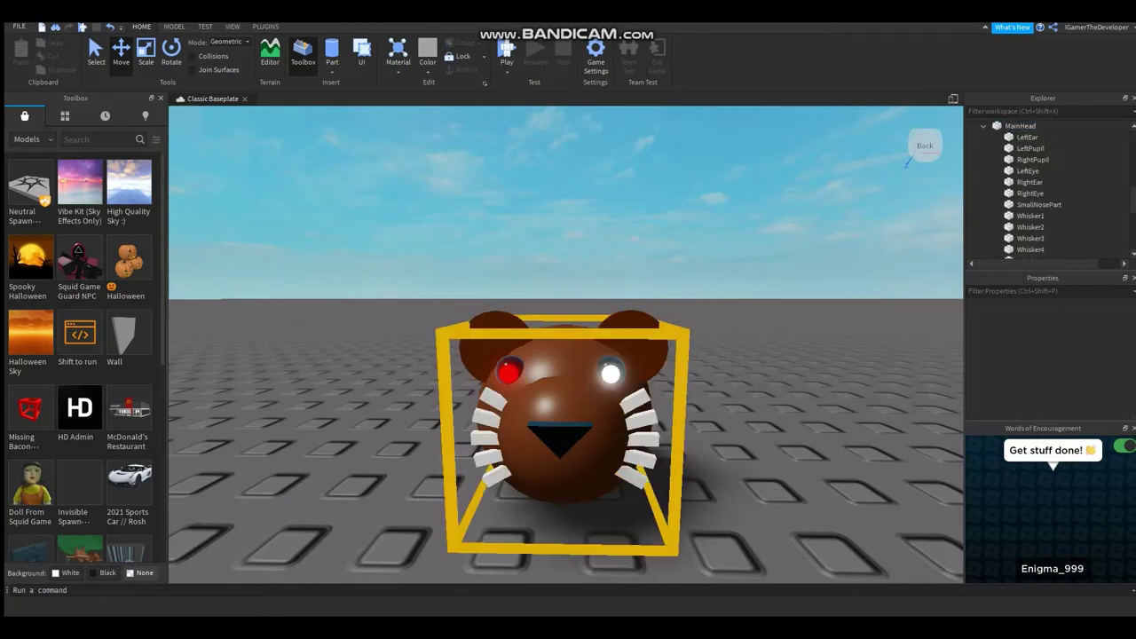
- Move MainHead with all its face parts onto the headless pony rig's shoulders
scroll(593, 287, "down", 5)
right_click_drag(594, 287, 391, 266)
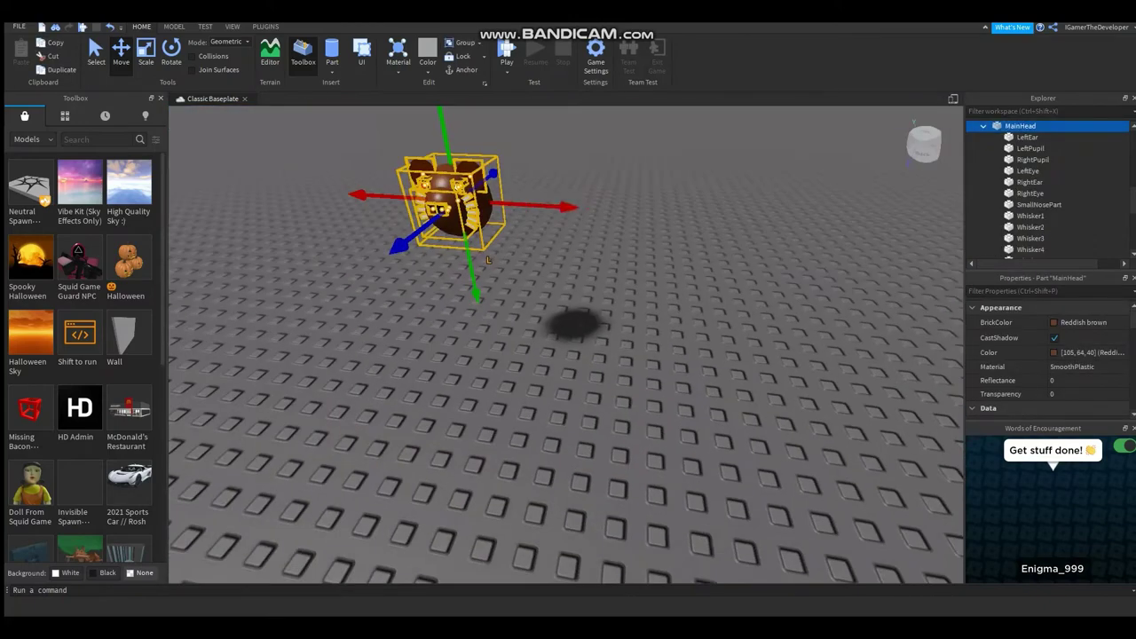
right_click_drag(602, 380, 448, 364)
right_click_drag(600, 357, 479, 360)
scroll(568, 355, "down", 5)
scroll(582, 410, "up", 5)
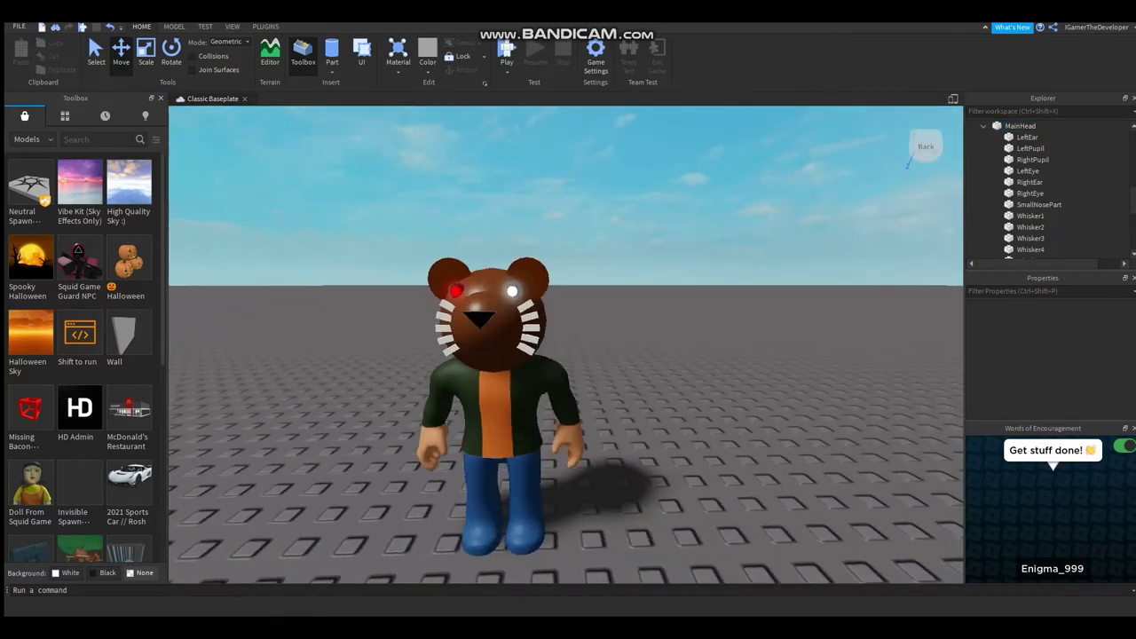
- Select the two nose wedges and inspect the nose and face on the assembled character
left_click(583, 410)
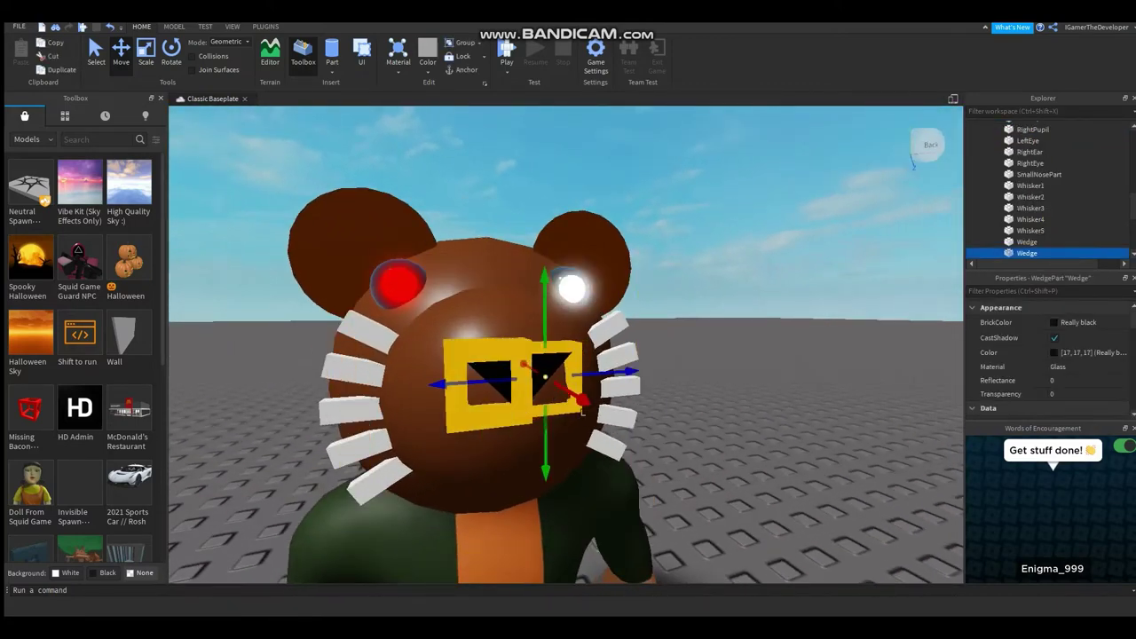
left_click(582, 410, "ctrl")
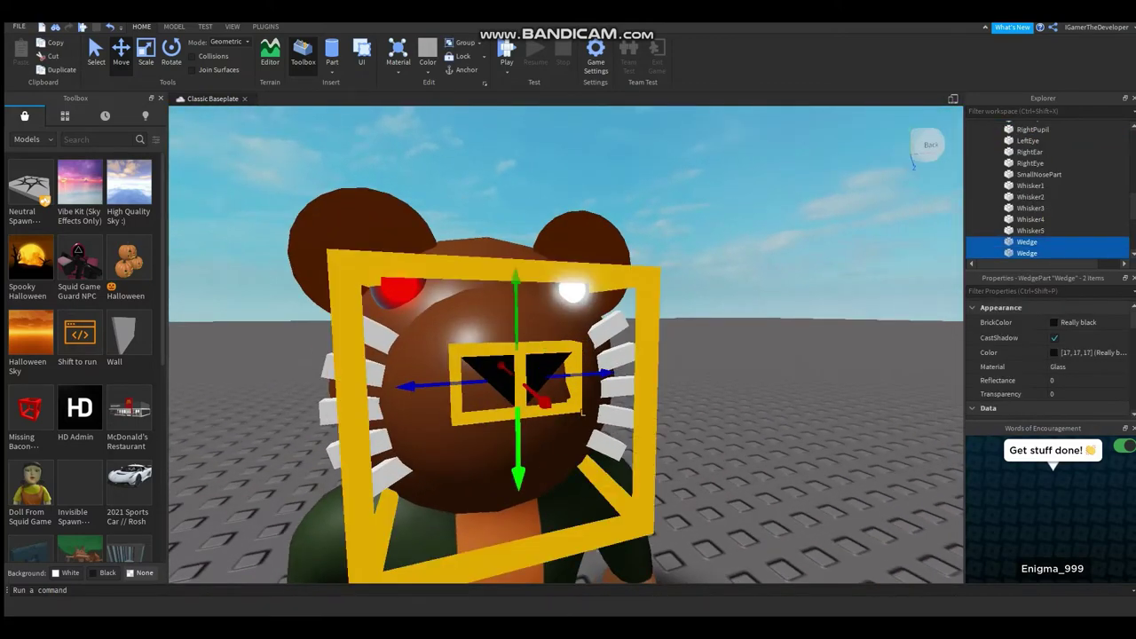
scroll(582, 441, "down", 5)
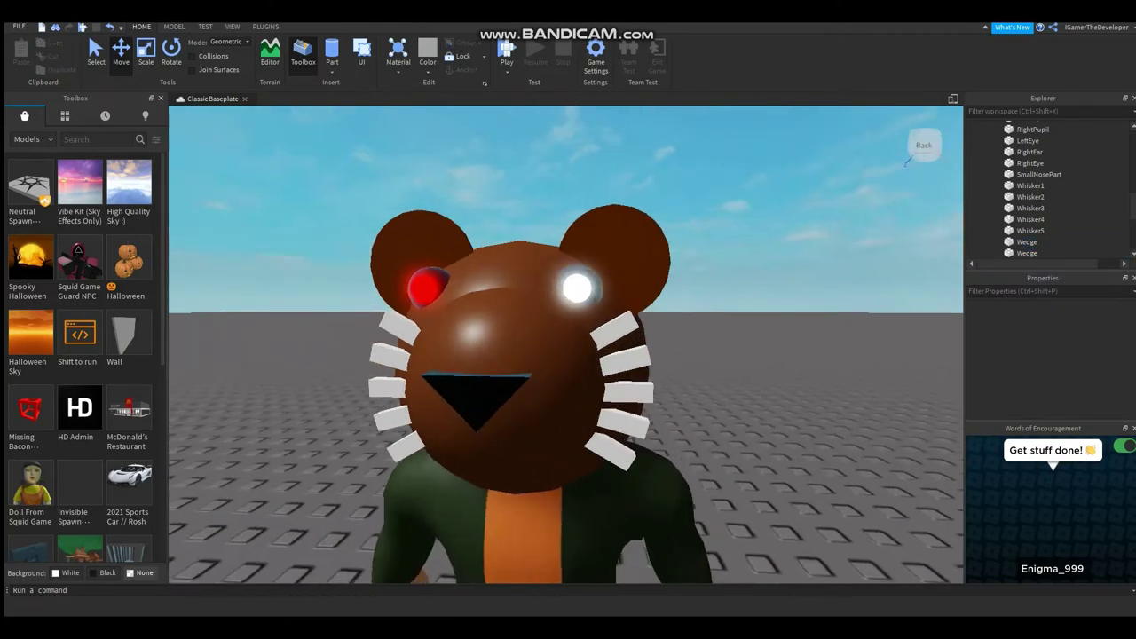
mouse_move(582, 441)
right_mouse_down()
mouse_move(532, 441)
mouse_move(604, 441)
right_mouse_up()
scroll(567, 345, "up", 4)
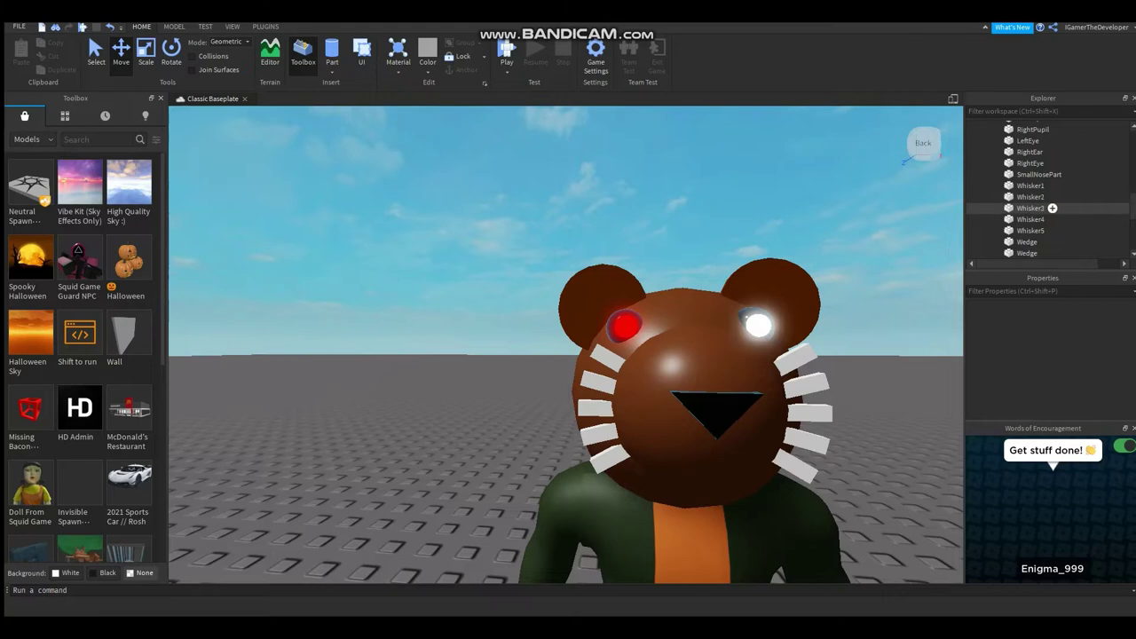
left_click(1051, 208)
scroll(566, 345, "down", 5)
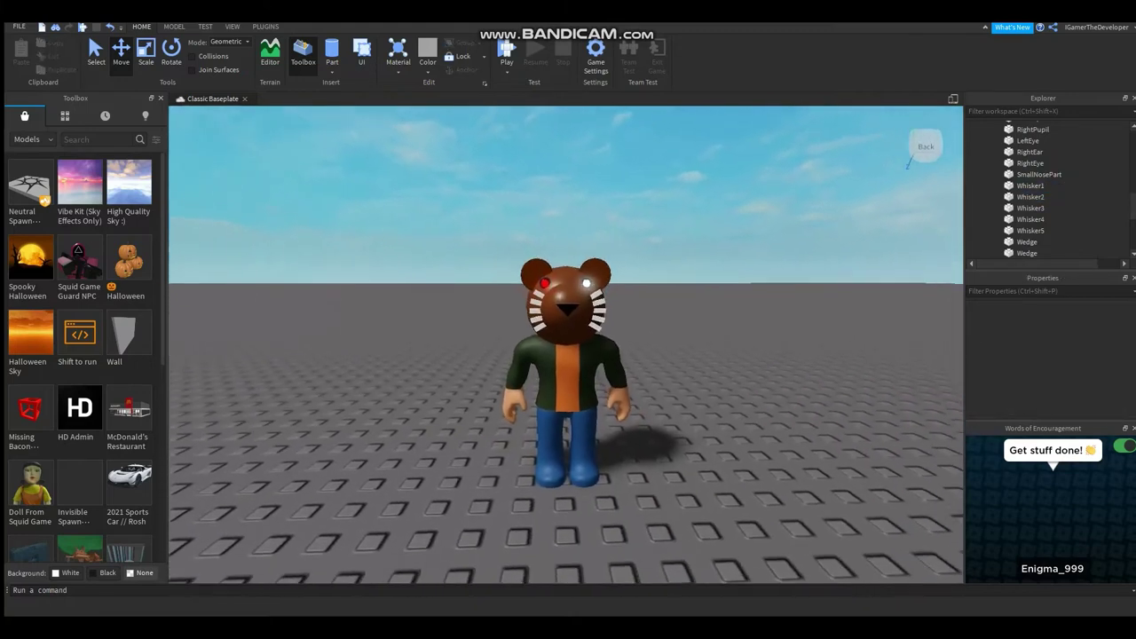
- Parent MainHead under the Head part of the Pony model
scroll(568, 355, "up", 5)
left_click(497, 373)
right_click_drag(568, 355, 596, 508)
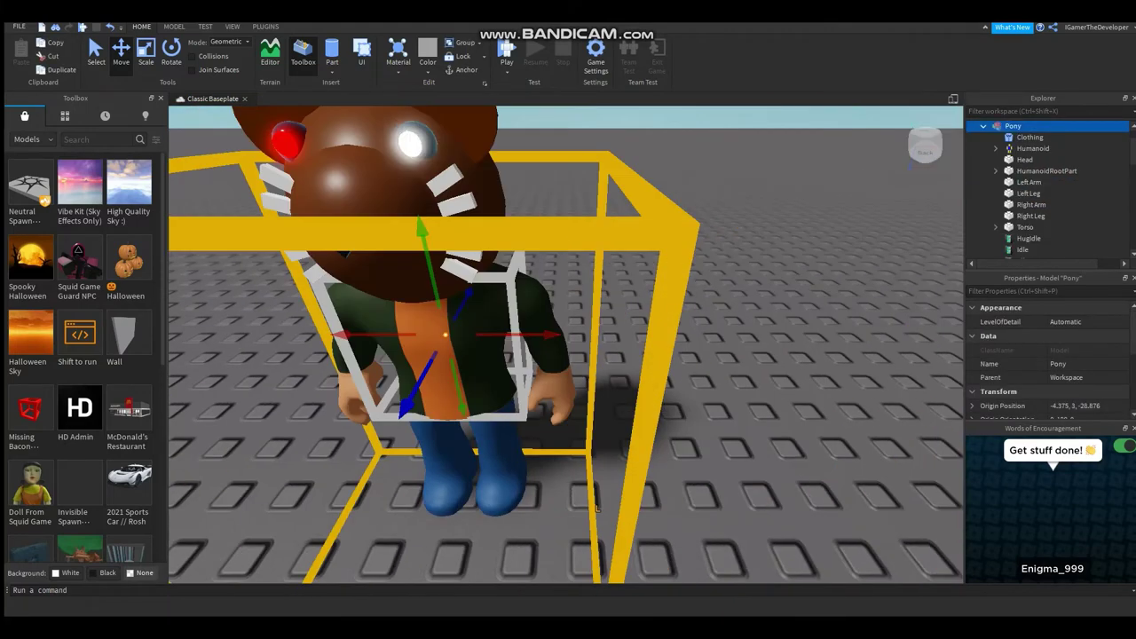
left_click(508, 355)
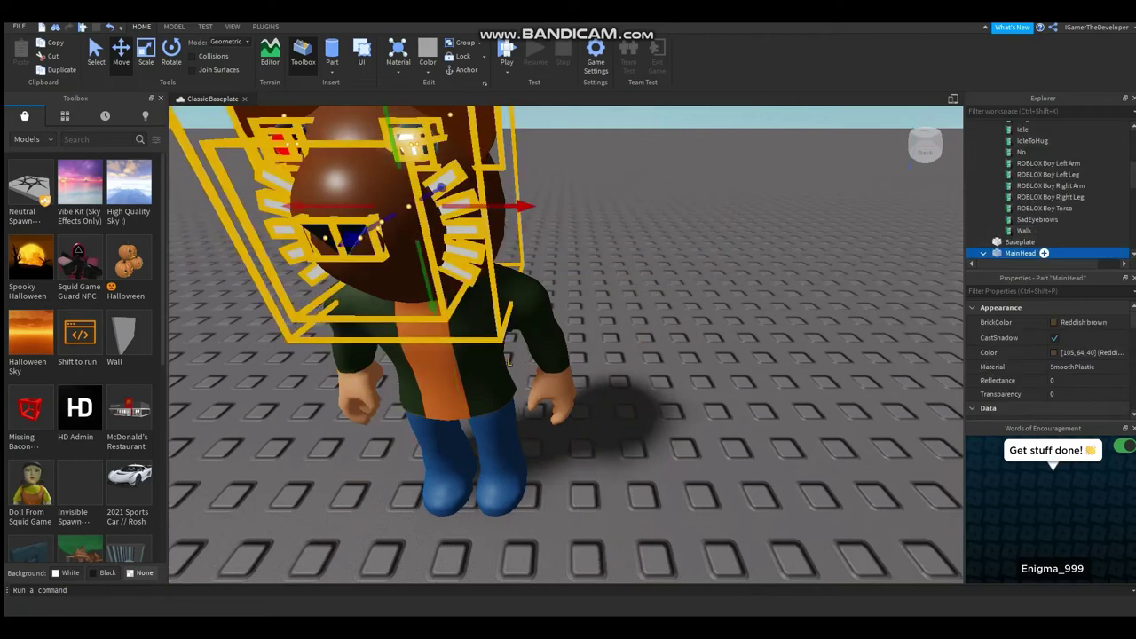
scroll(1034, 174, "up", 10)
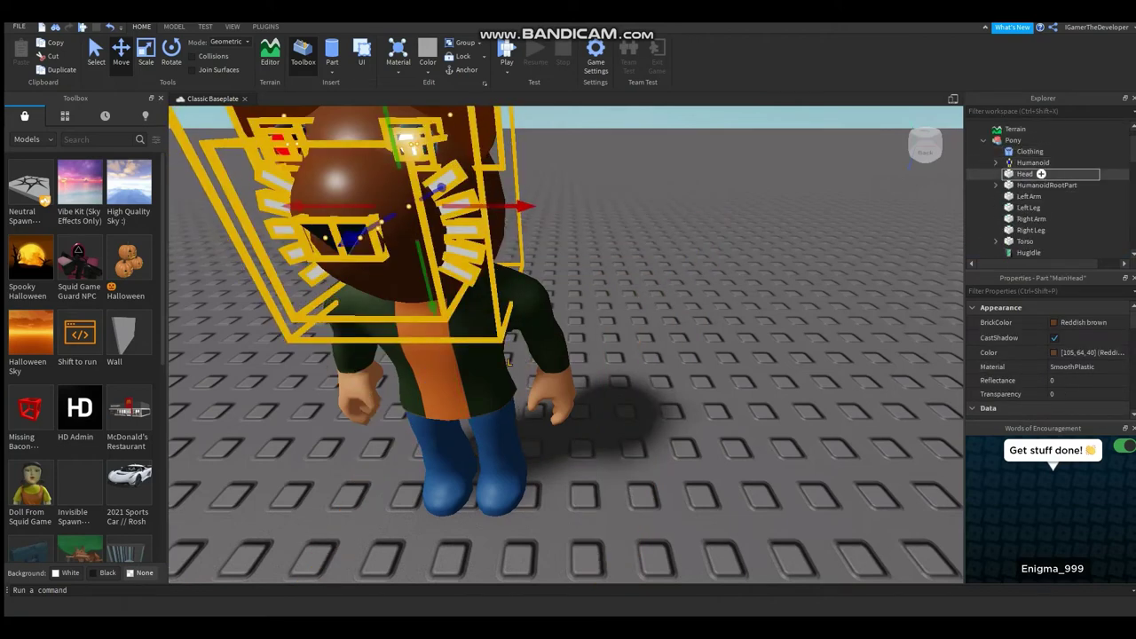
left_click(1040, 174)
key("f")
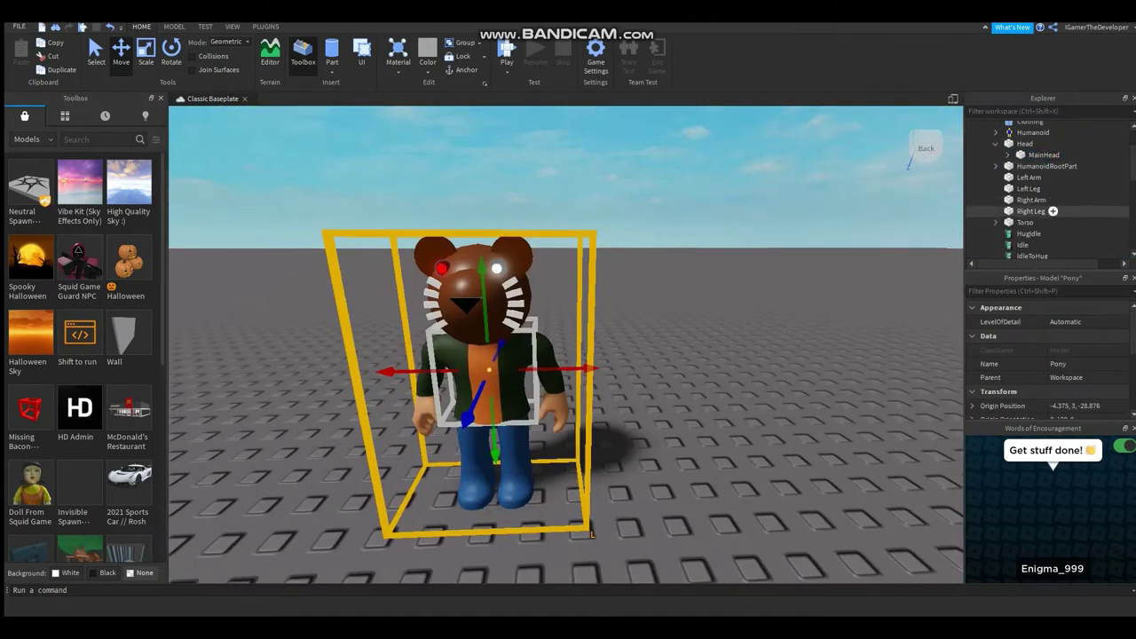
- Recolour the Left Arm and Right Arm of the Pony model brown to match the head
left_click(1031, 212)
left_click(1030, 177, "shift")
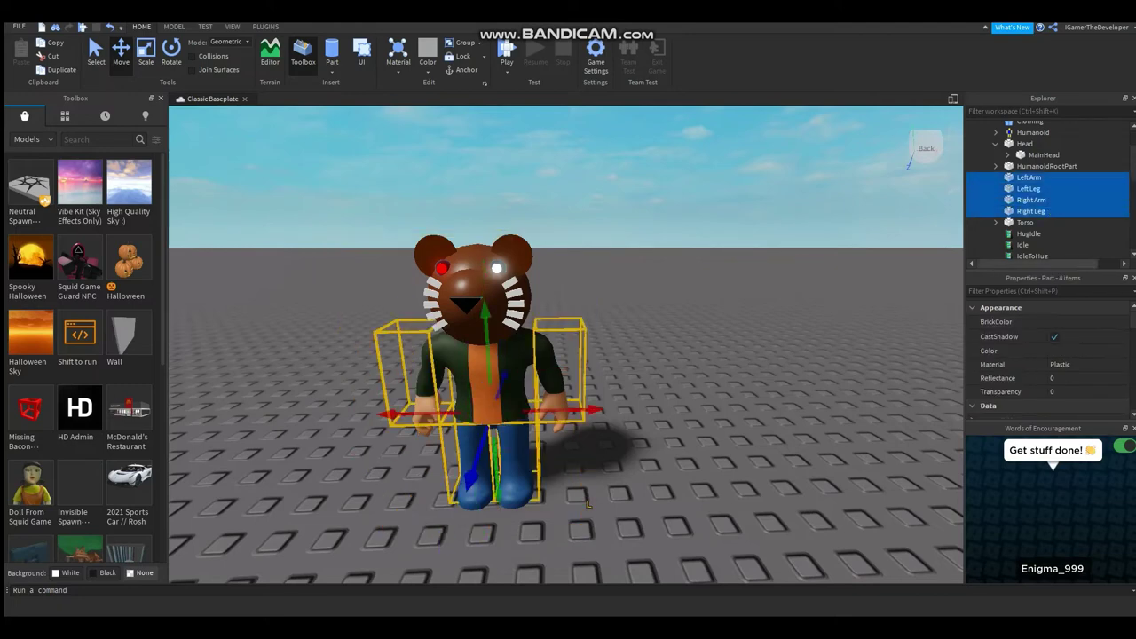
left_click(1029, 188)
left_click(1030, 178)
left_click(1031, 199, "ctrl")
left_click(1079, 322)
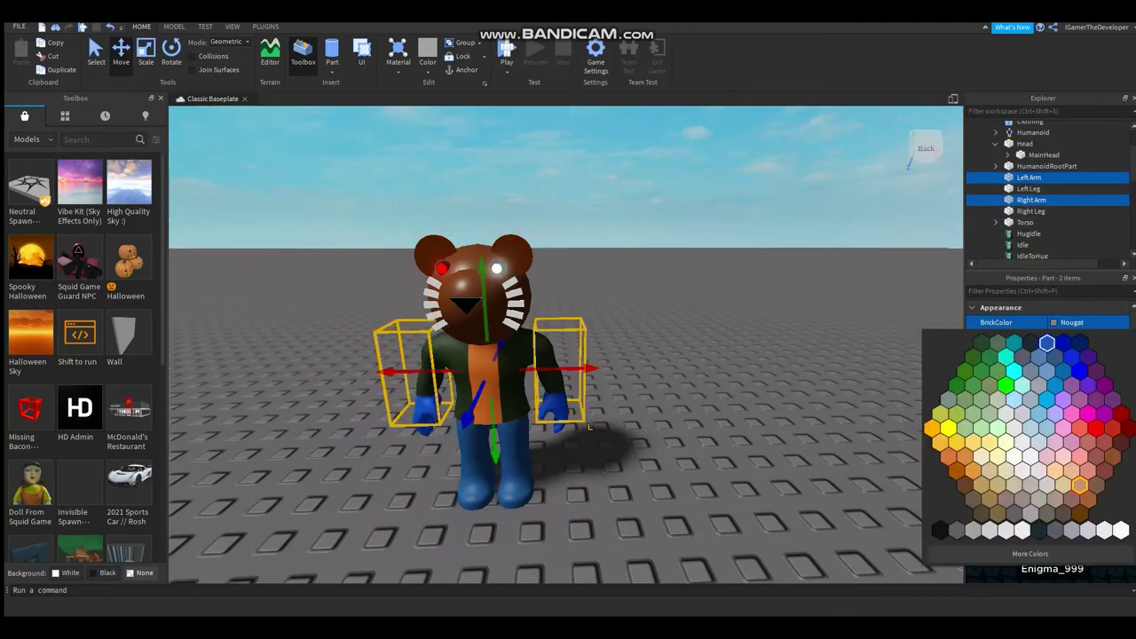
scroll(589, 427, "up", 5)
scroll(589, 427, "down", 10)
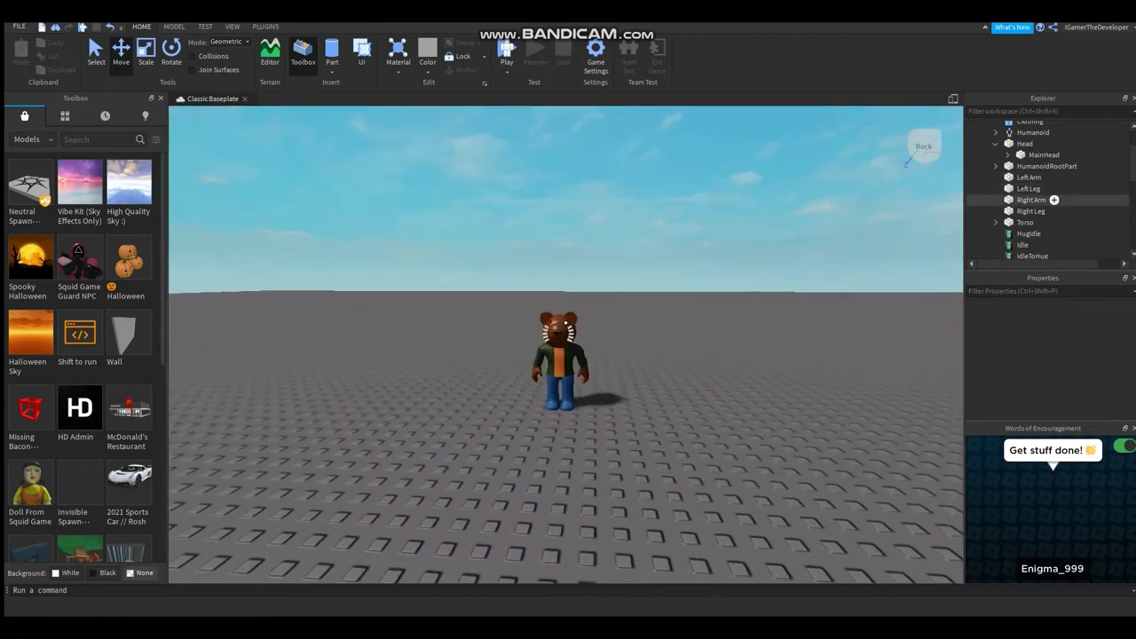
- Set the Torso's BrickColor to Maroon
left_click(1026, 222)
key("f")
left_click(1078, 323)
left_click(1096, 428)
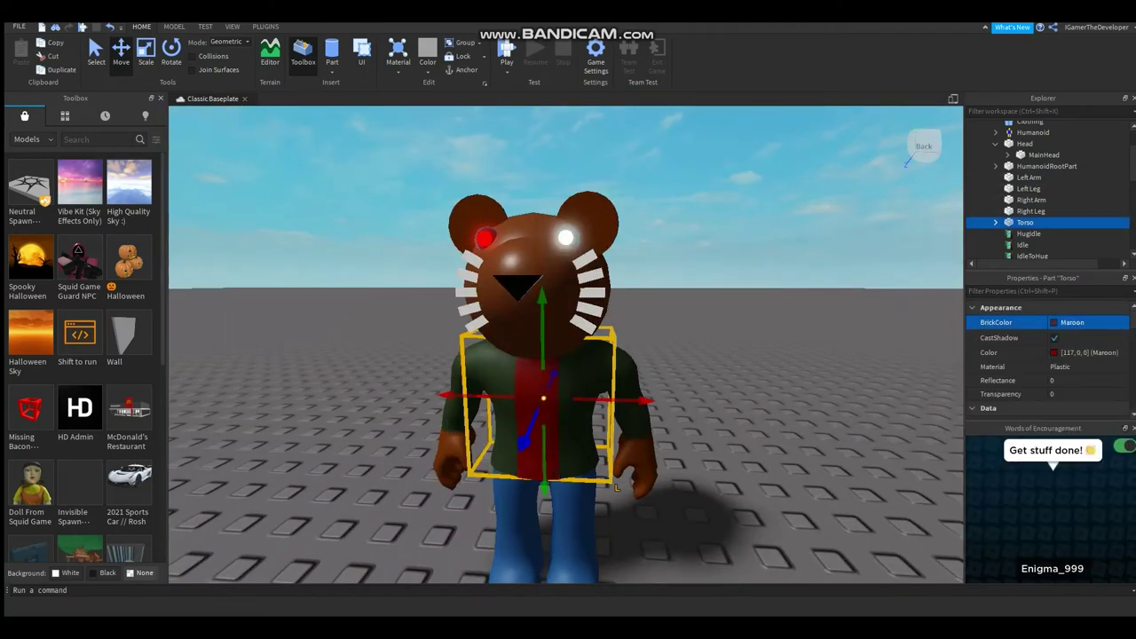
- Set the BrickColor of the Left Leg and Right Leg to Earth green
left_click(1030, 210)
left_click(1029, 188, "ctrl")
left_click(1079, 322)
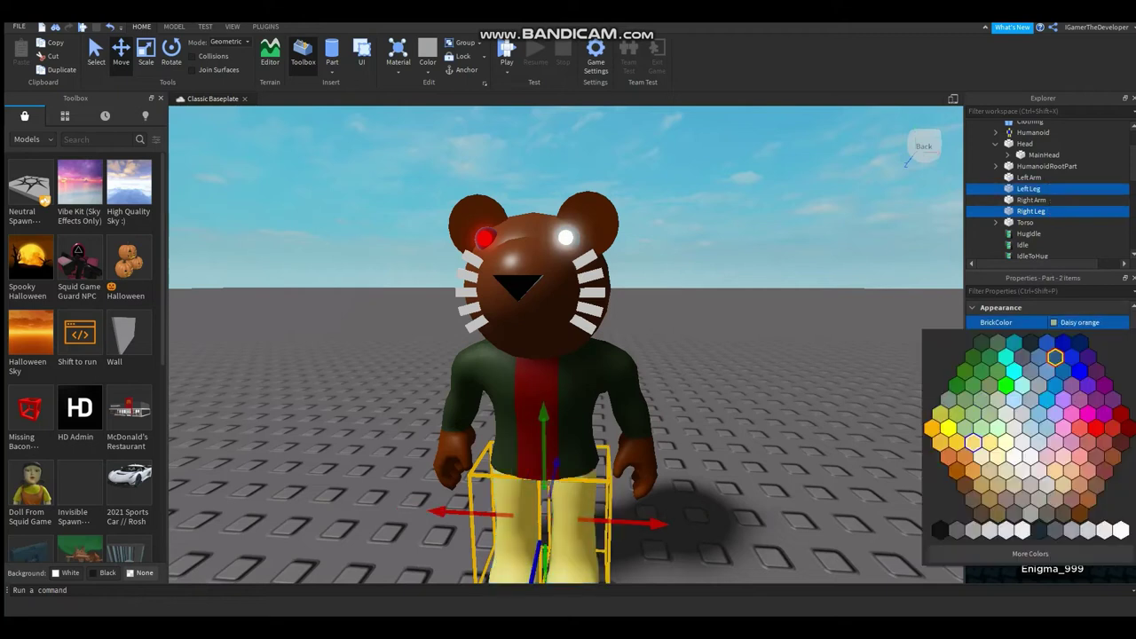
left_click(980, 343)
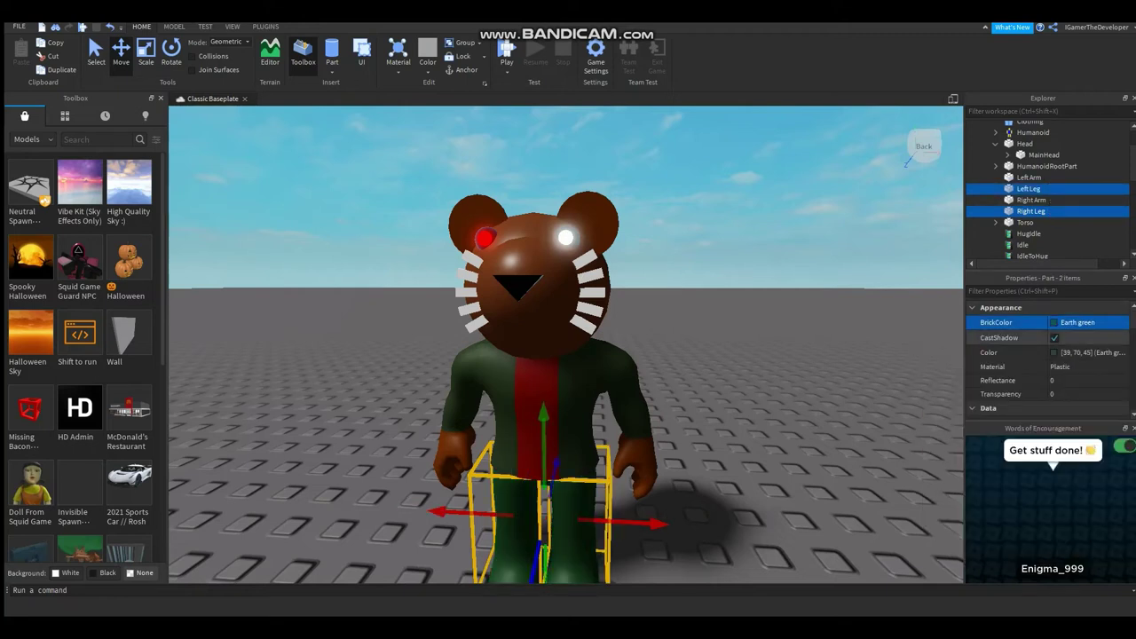
- Change the Pony's Clothing Color3 to dark blue [0,24,88]
scroll(1047, 190, "up", 2)
left_click(1029, 151)
left_click(1083, 322)
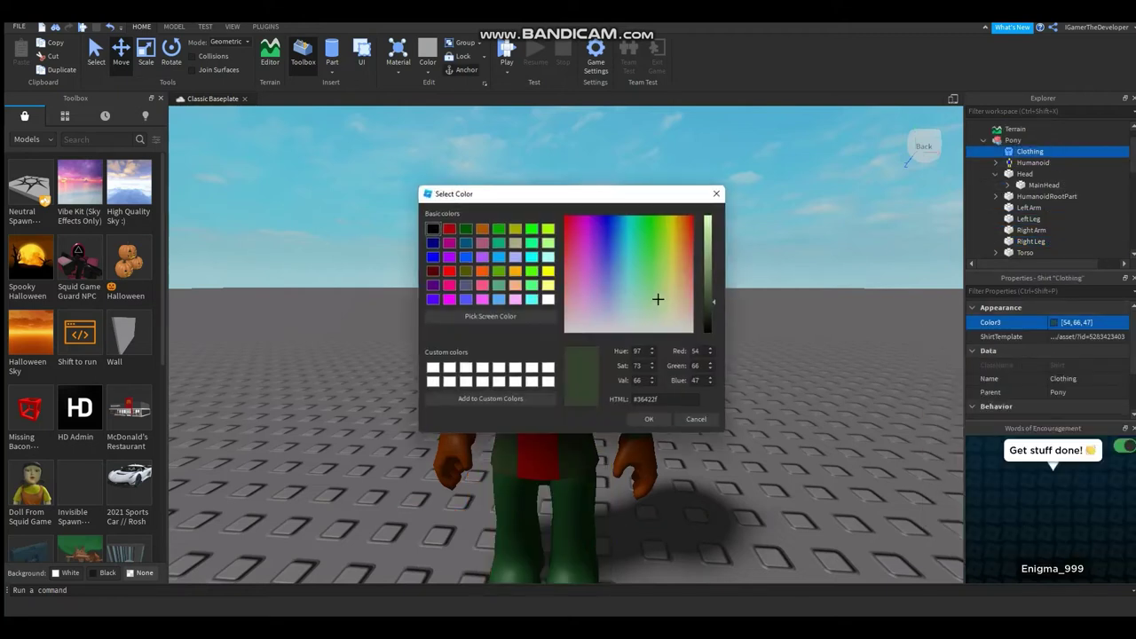
left_click(432, 256)
left_click(432, 368)
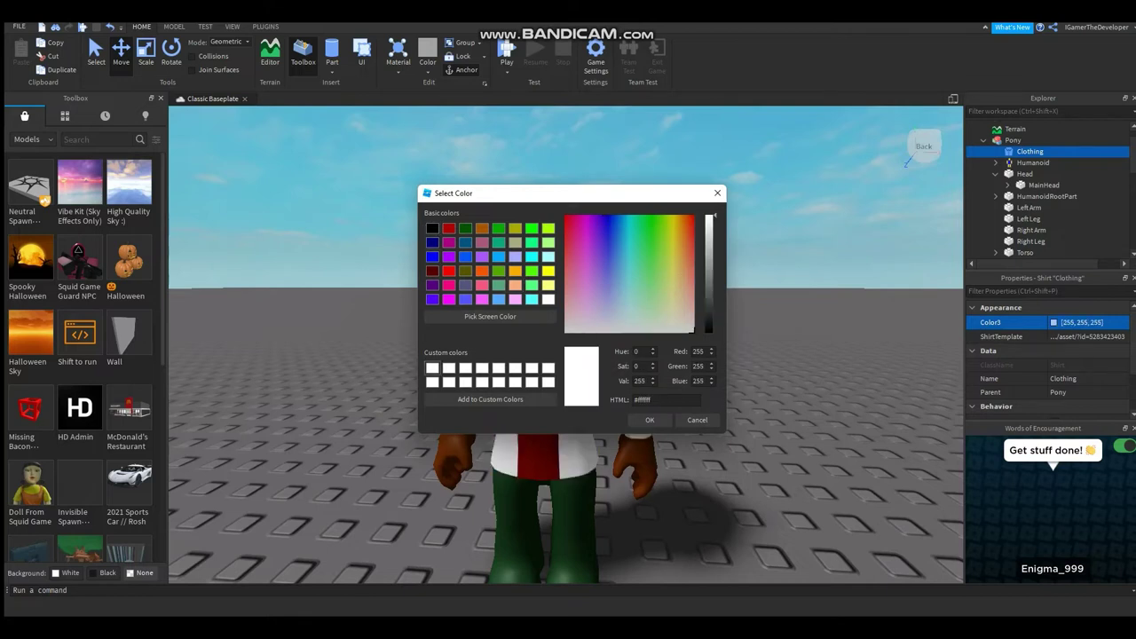
left_click_drag(616, 254, 610, 218)
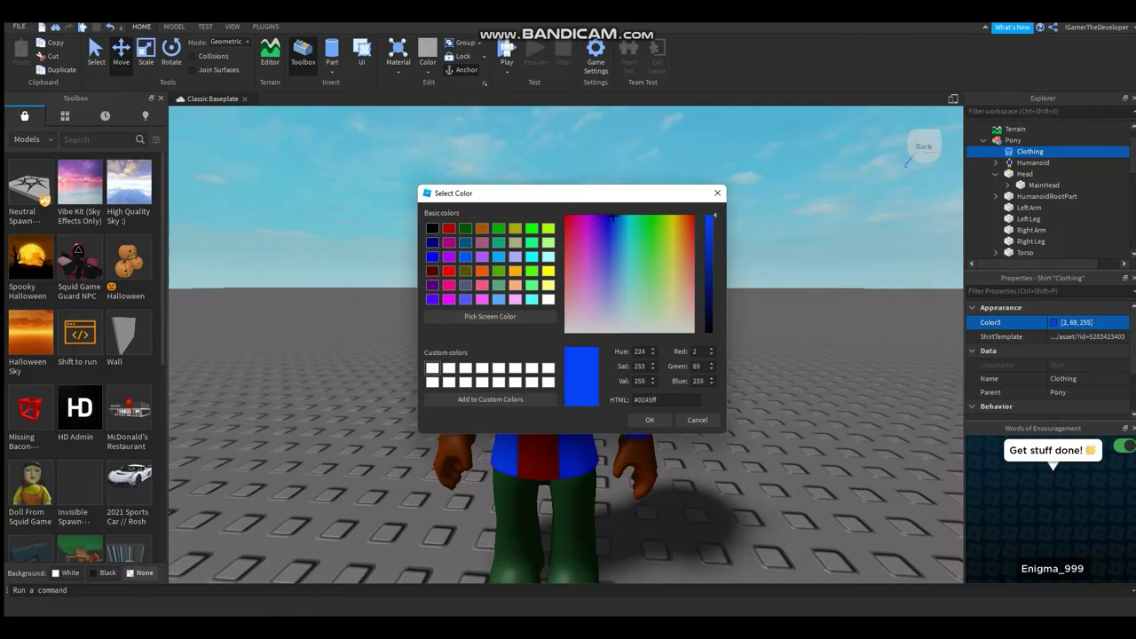
left_click_drag(533, 193, 788, 184)
left_click(904, 411)
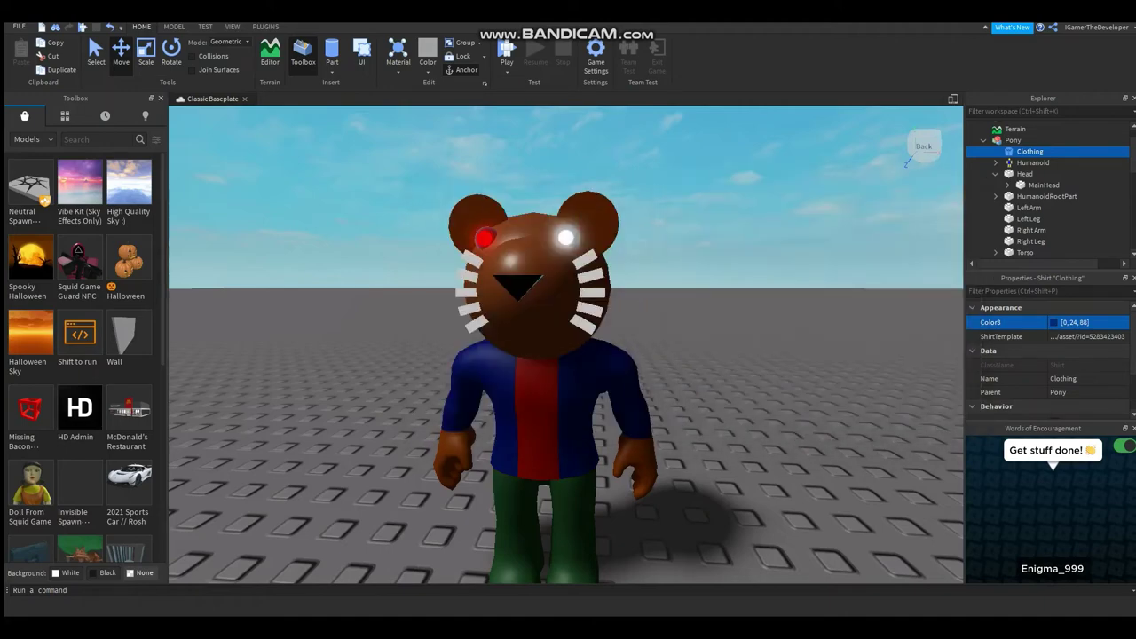
- Inspect the recoloured Pony model and its MainHead assembly from the front
left_click(533, 399)
scroll(533, 399, "up", 3)
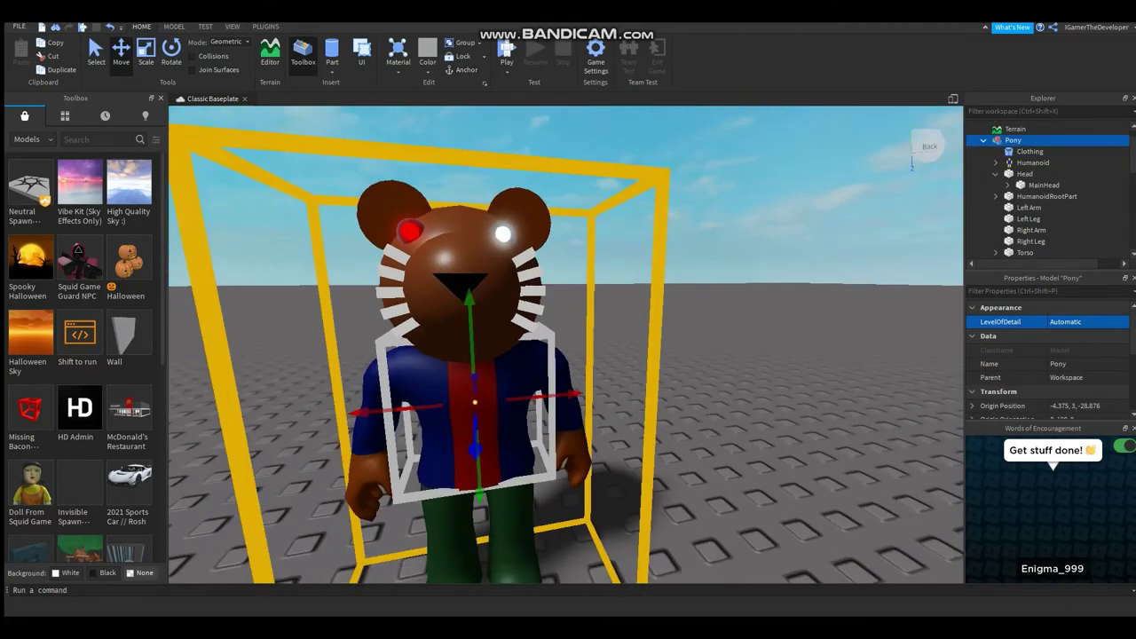
left_click(1044, 185)
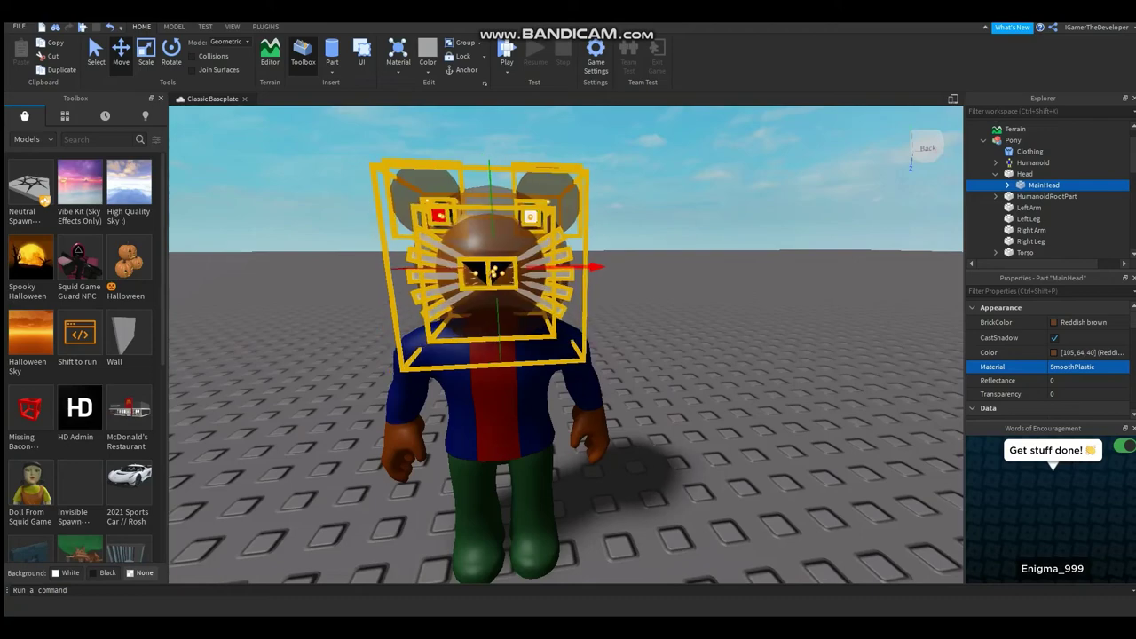
scroll(568, 347, "down", 3)
right_click_drag(568, 346, 799, 346)
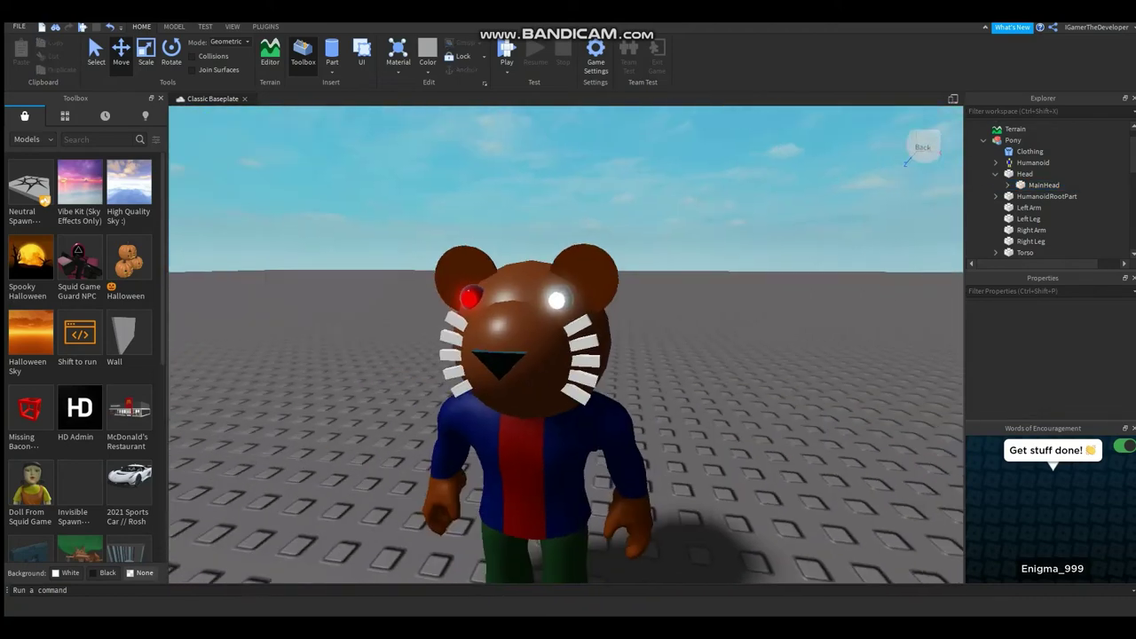
left_click(1012, 140)
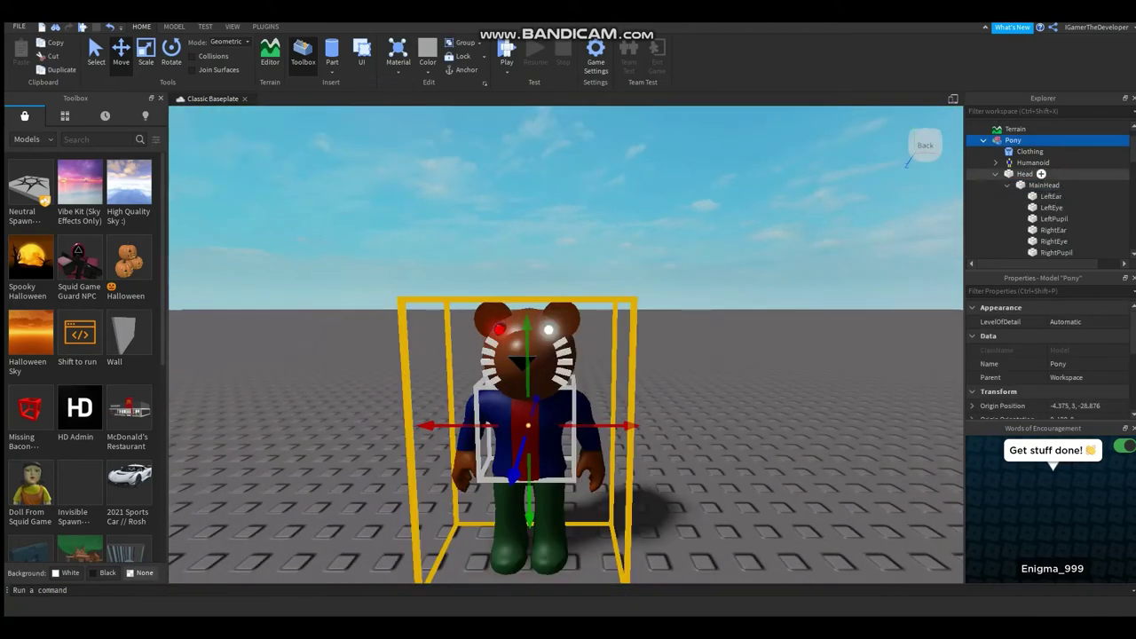
- Insert a WeldConstraint, set its Part0 to MainHead, and place it under LeftEar
left_click(1041, 173)
type("scr")
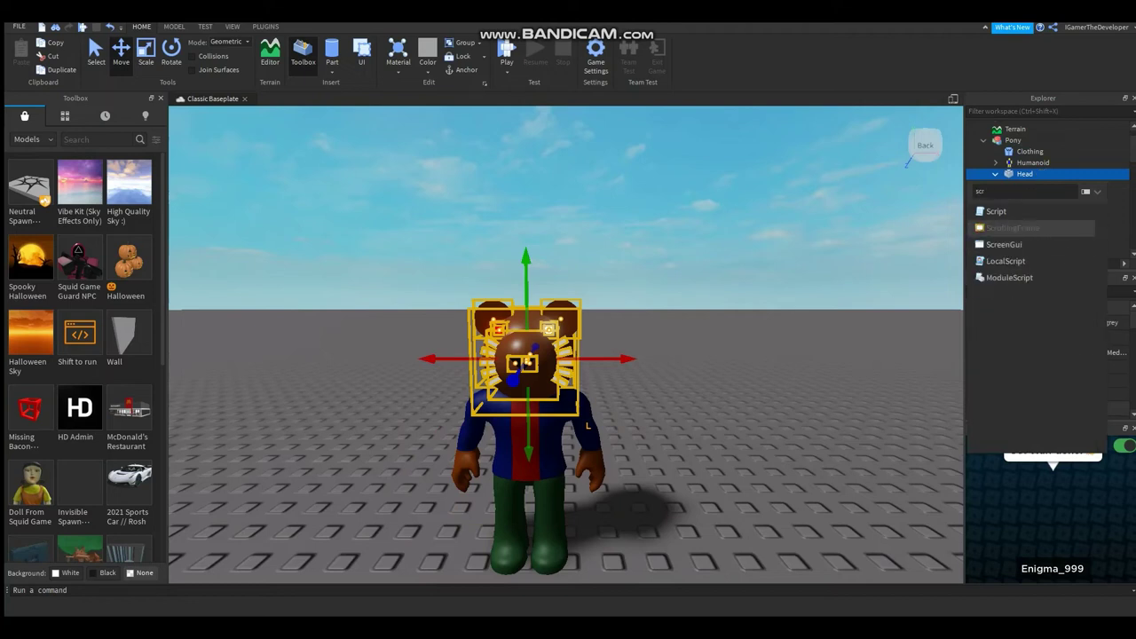
left_click(1013, 244)
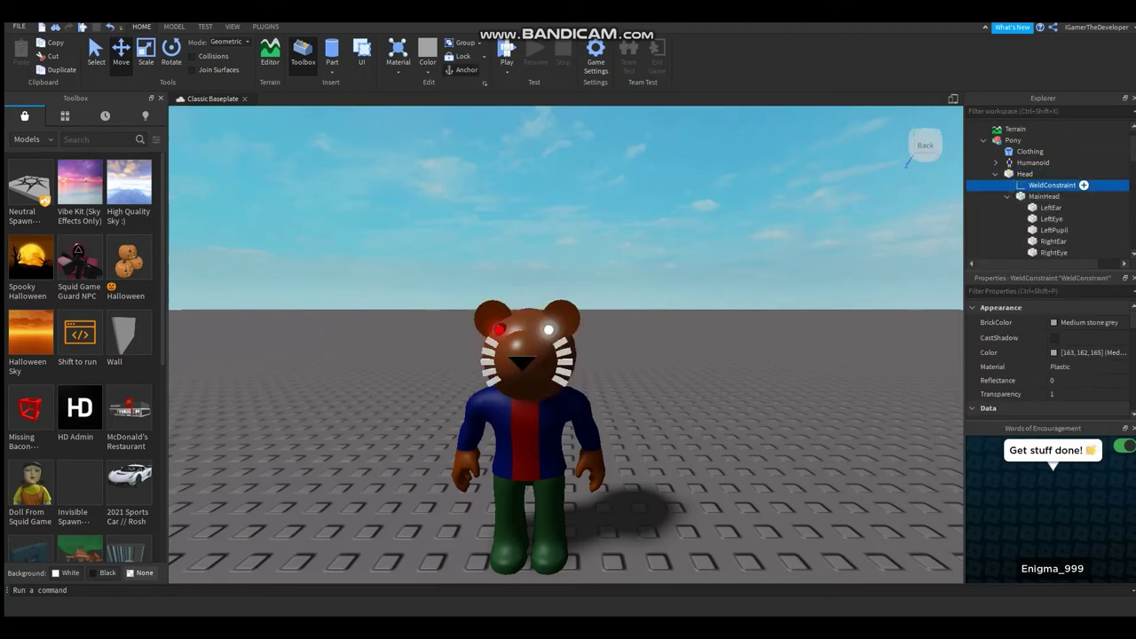
scroll(1047, 355, "down", 3)
left_click(1008, 345)
left_click(1044, 184)
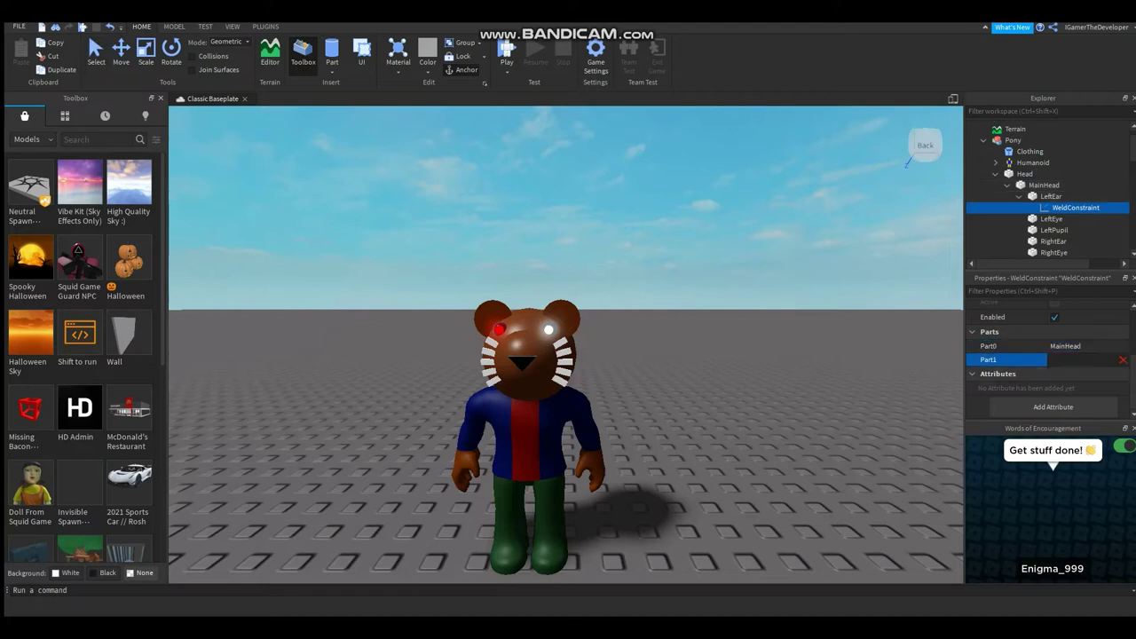
- Give the ears, eyes, pupils, SmallNosePart and Whisker1 each a WeldConstraint with Part0 MainHead and Part1 set to that part
scroll(1065, 191, "down", 3)
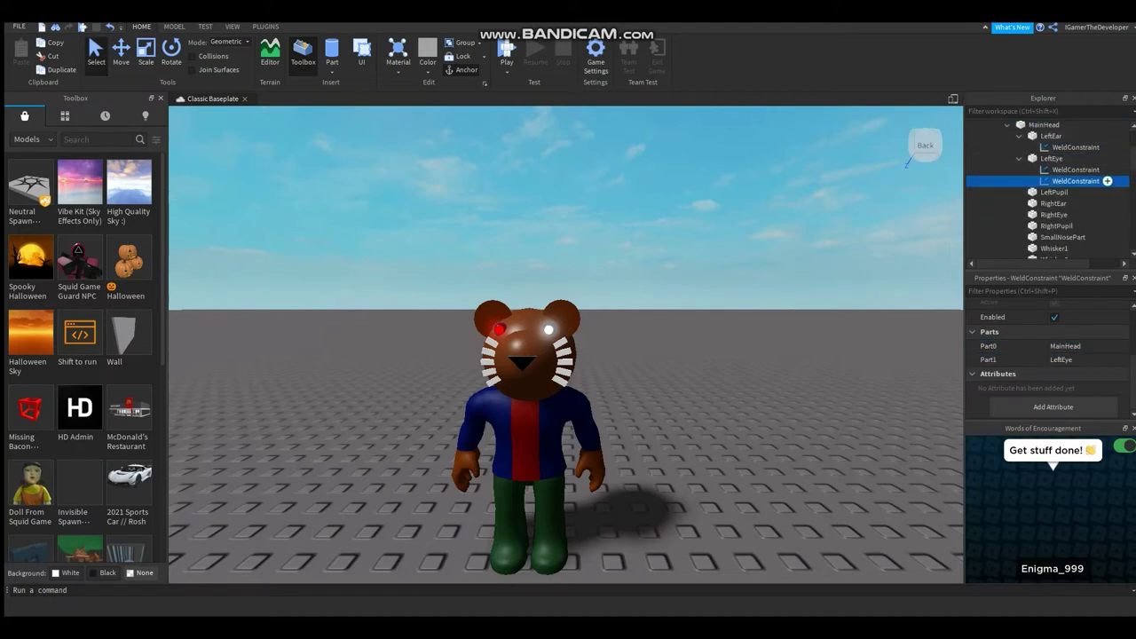
scroll(1076, 181, "down", 2)
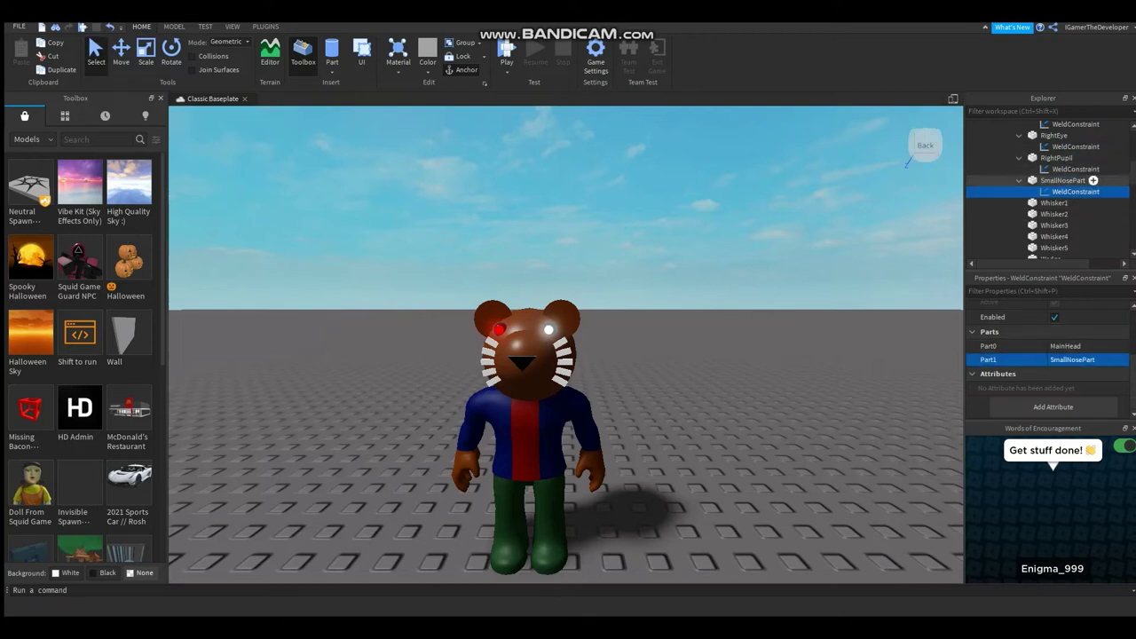
scroll(1074, 180, "down", 3)
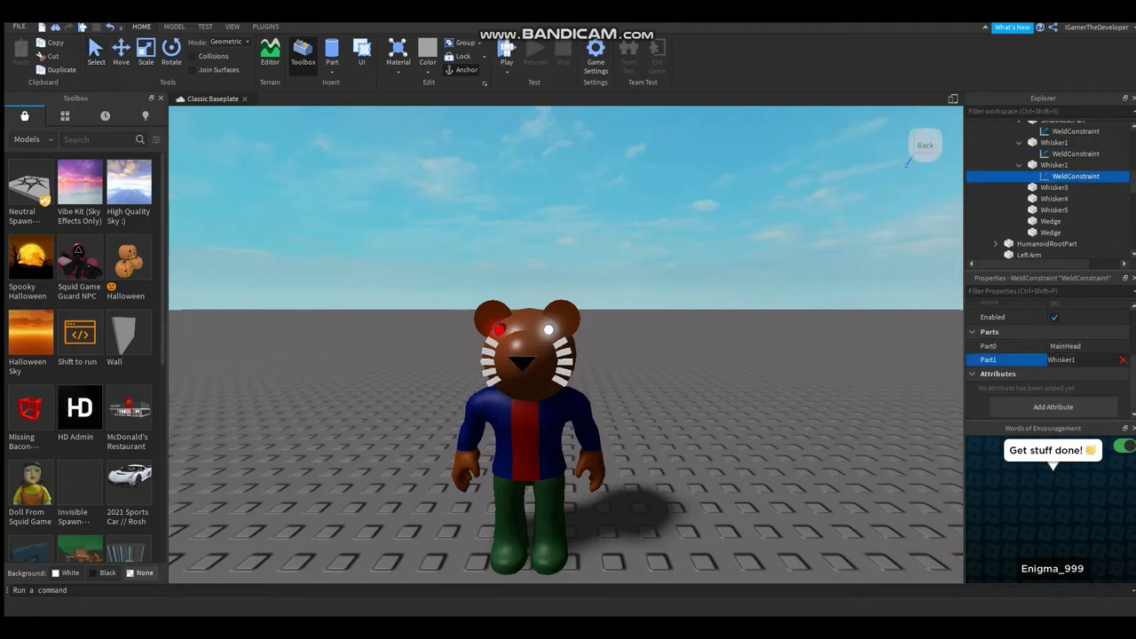
- Copy the WeldConstraint under Whisker2 through Whisker5, keeping Part0 as MainHead and setting each Part1 to its own whisker
left_click(1056, 165)
key("ctrl+d")
left_click(1074, 360)
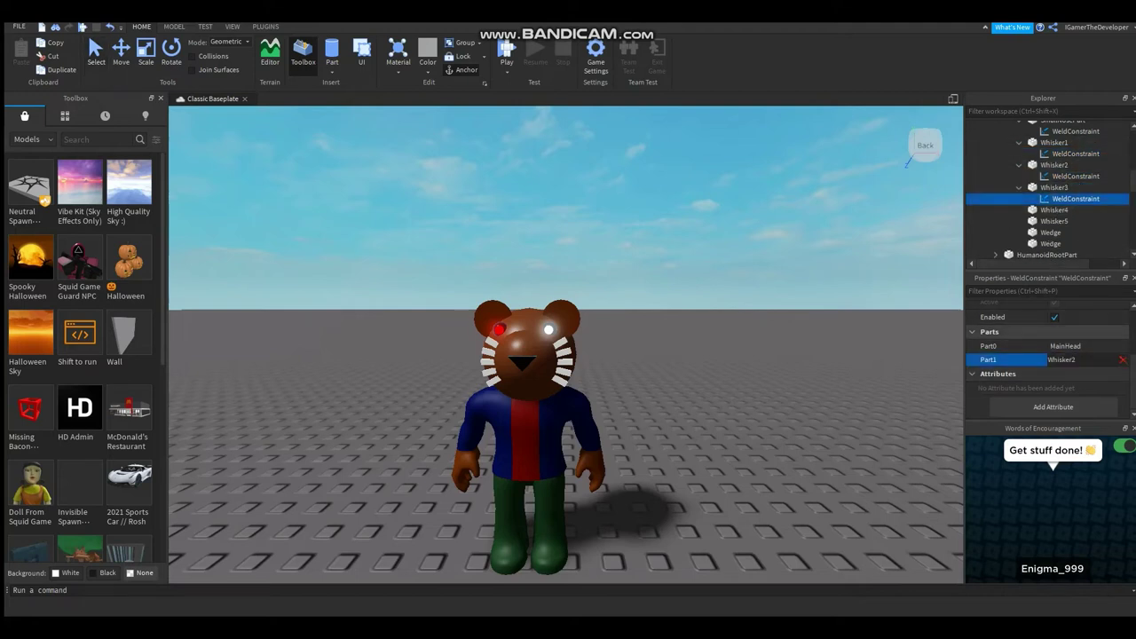
key("ctrl+d")
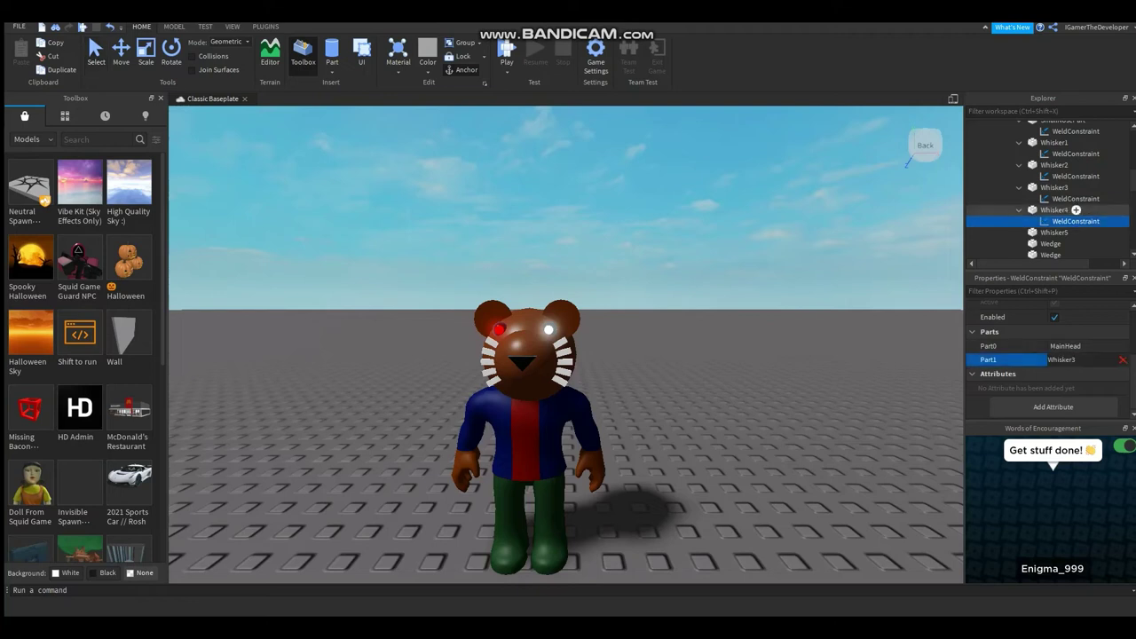
left_click(1076, 210)
scroll(1078, 195, "down", 2)
left_click_drag(1069, 194, 1058, 183)
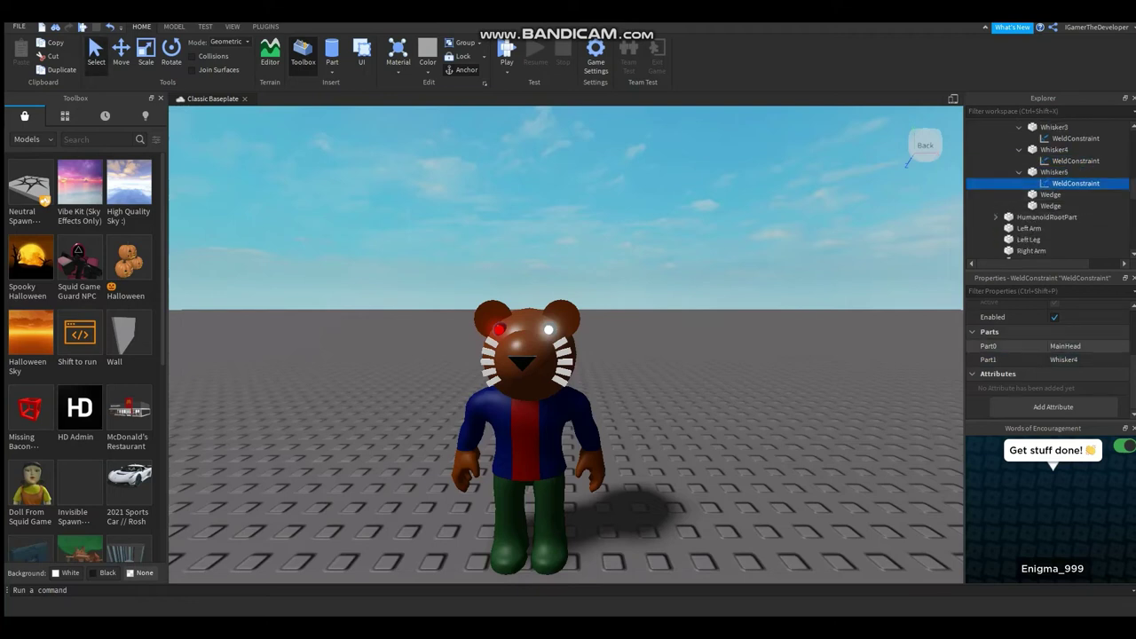
- Copy the WeldConstraint under both nose wedges, welding each Wedge as Part1 to MainHead
key("ctrl+d")
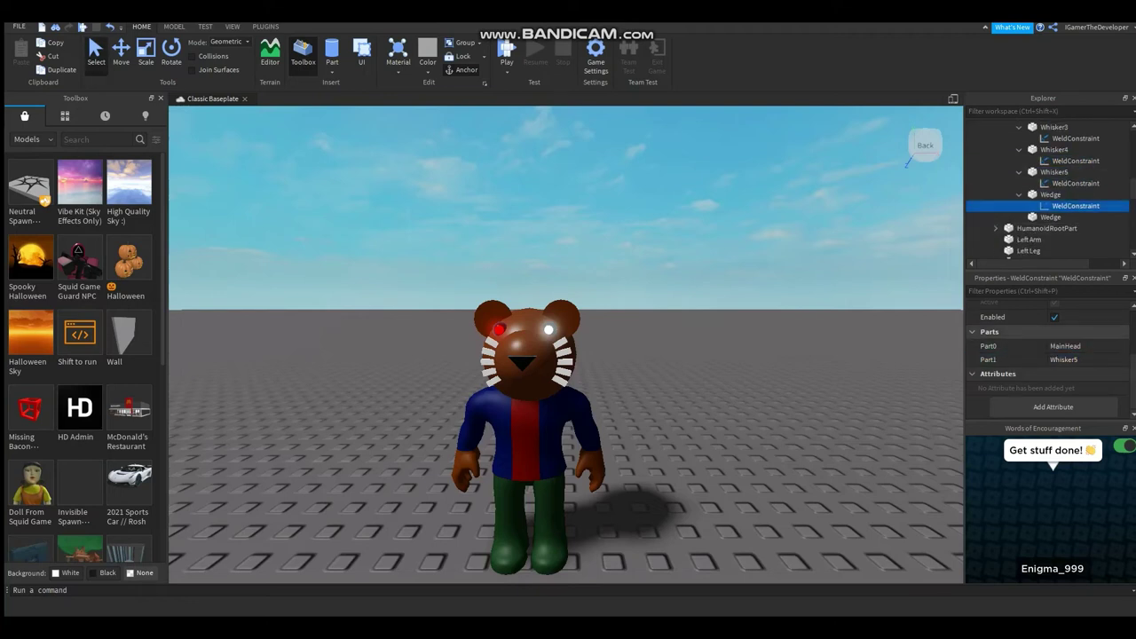
left_click(1107, 194)
key("ctrl+d")
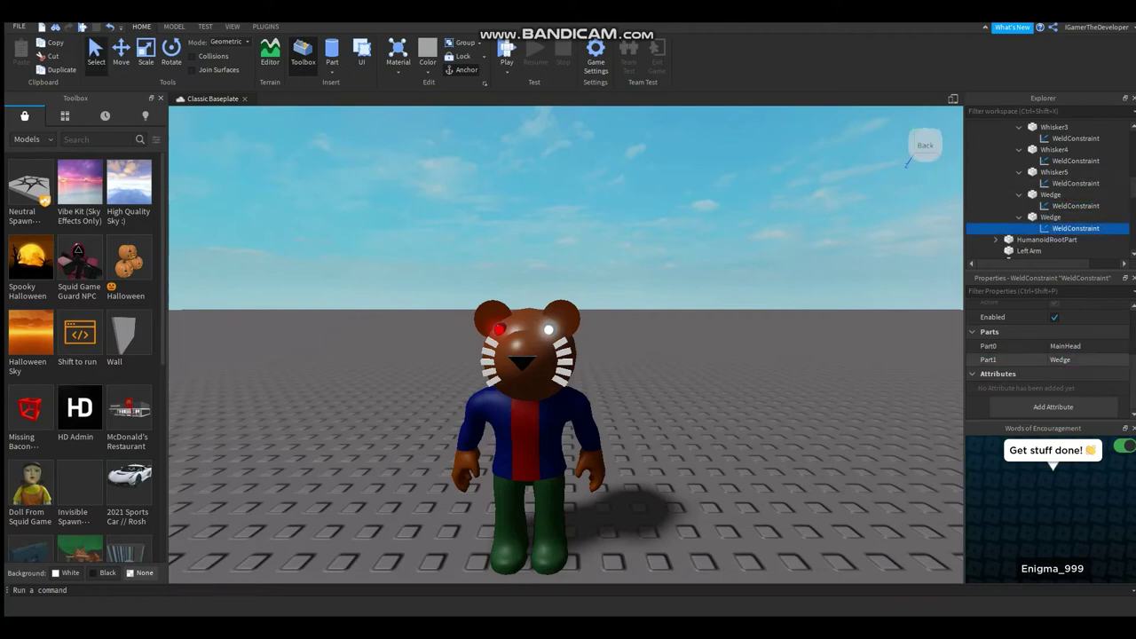
- Place a copy of the LeftEar WeldConstraint under Head, set its Part0 to Head, and reassign its Part1
scroll(1068, 216, "up", 10)
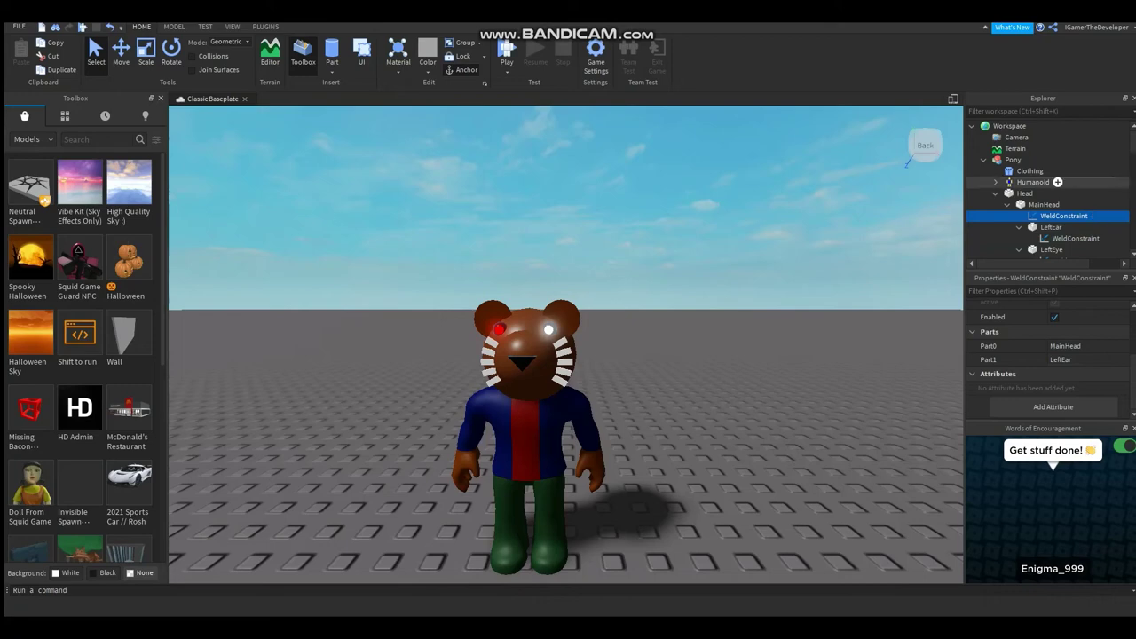
left_click(1061, 359)
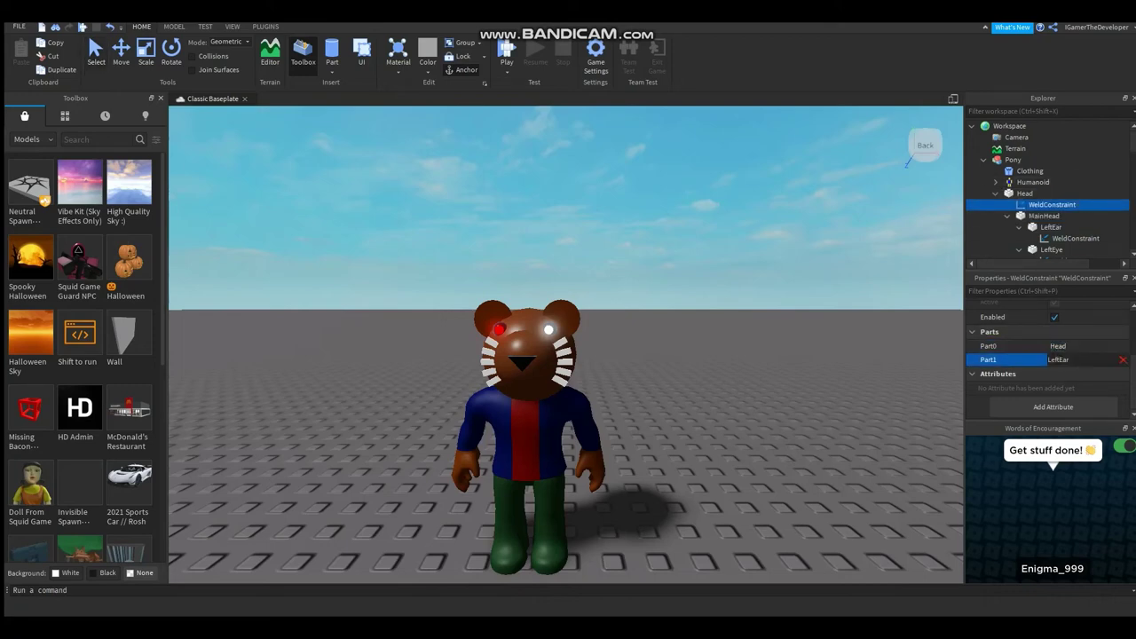
left_click(1013, 159)
key("f")
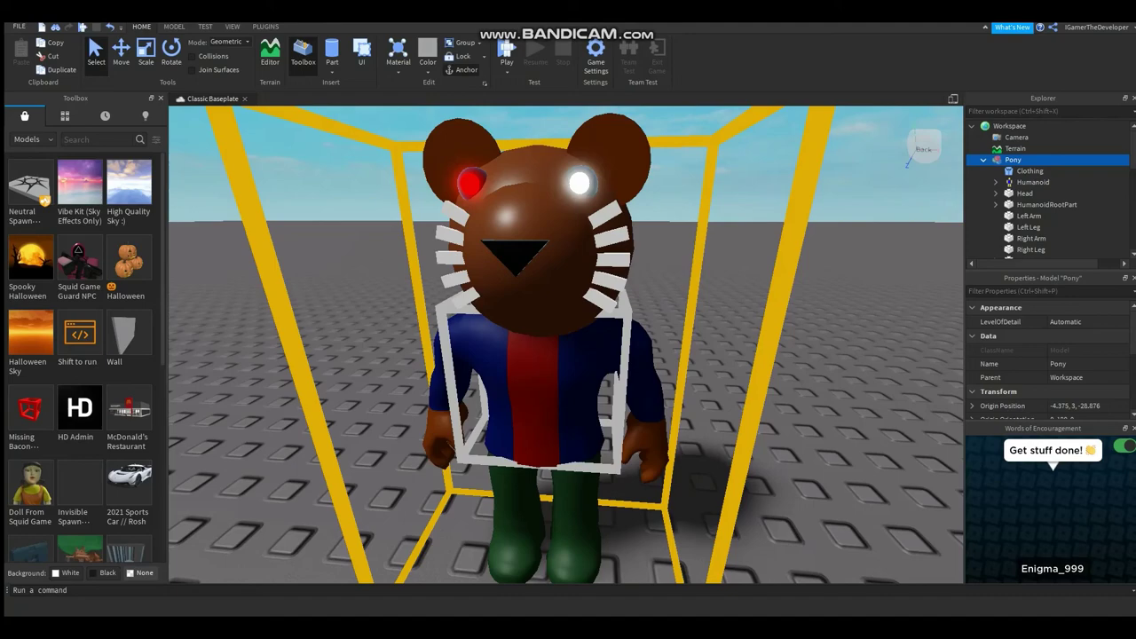
- Search the toolbox models for "Bat" and insert Bat - Piggy Weapon without putting it into the starter pack
scroll(566, 345, "down", 8)
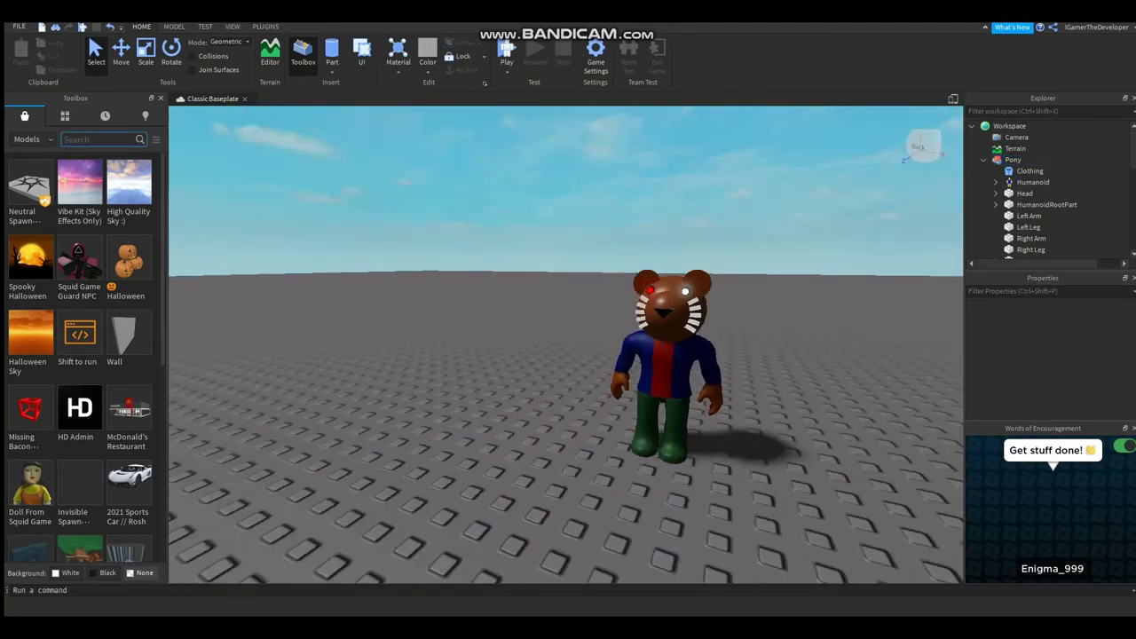
scroll(566, 344, "down", 10)
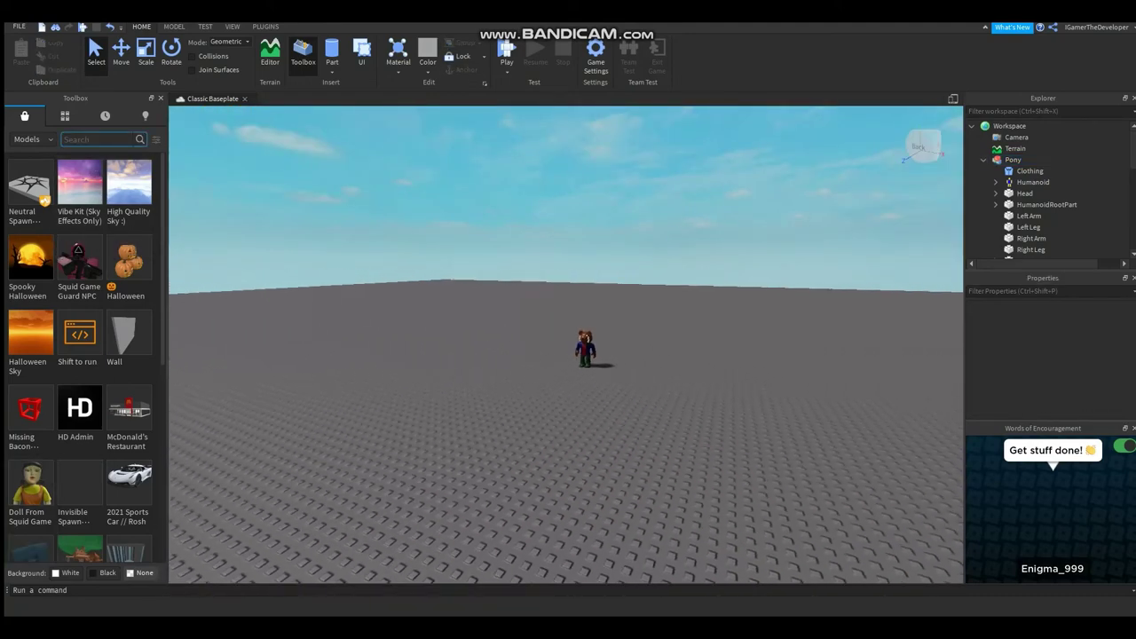
scroll(586, 346, "up", 2)
type("Bat")
key("Return")
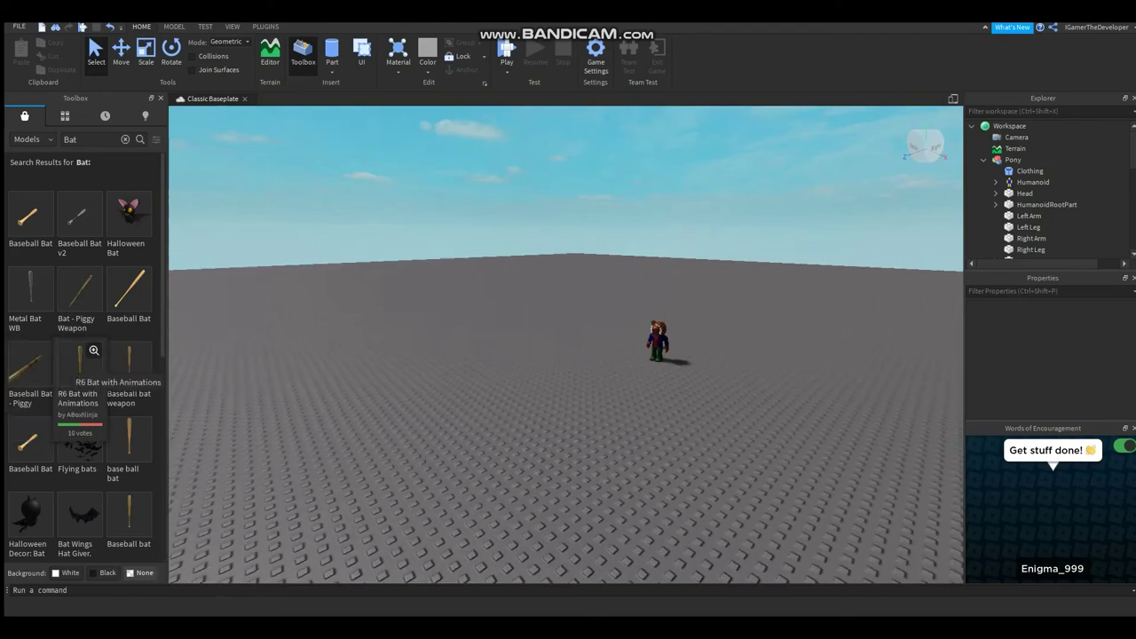
left_click(80, 293)
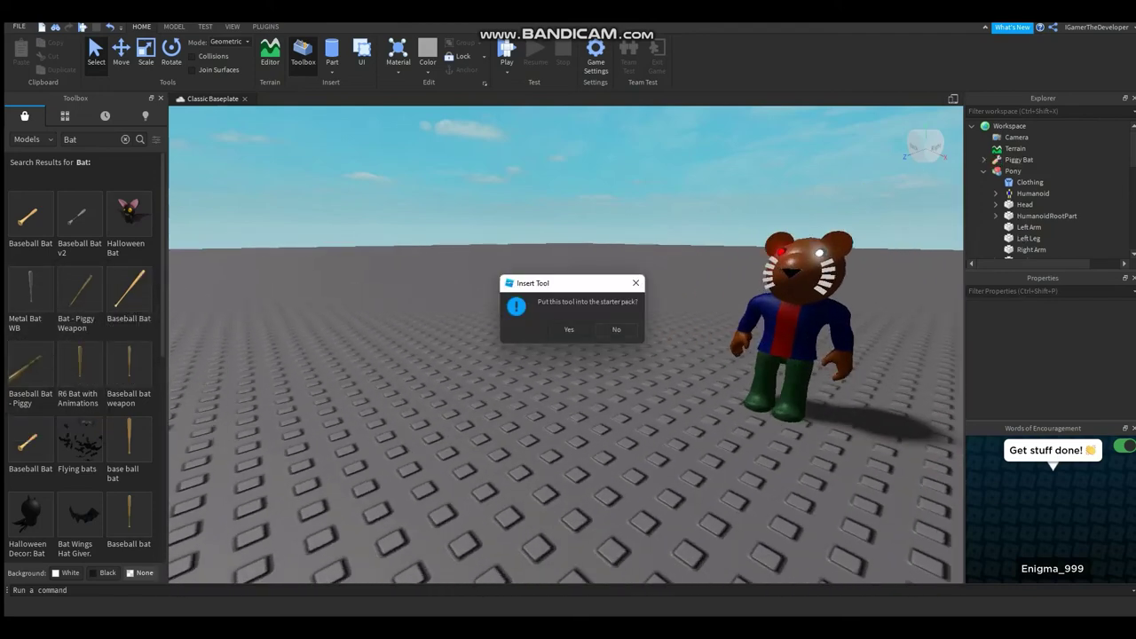
left_click(616, 327)
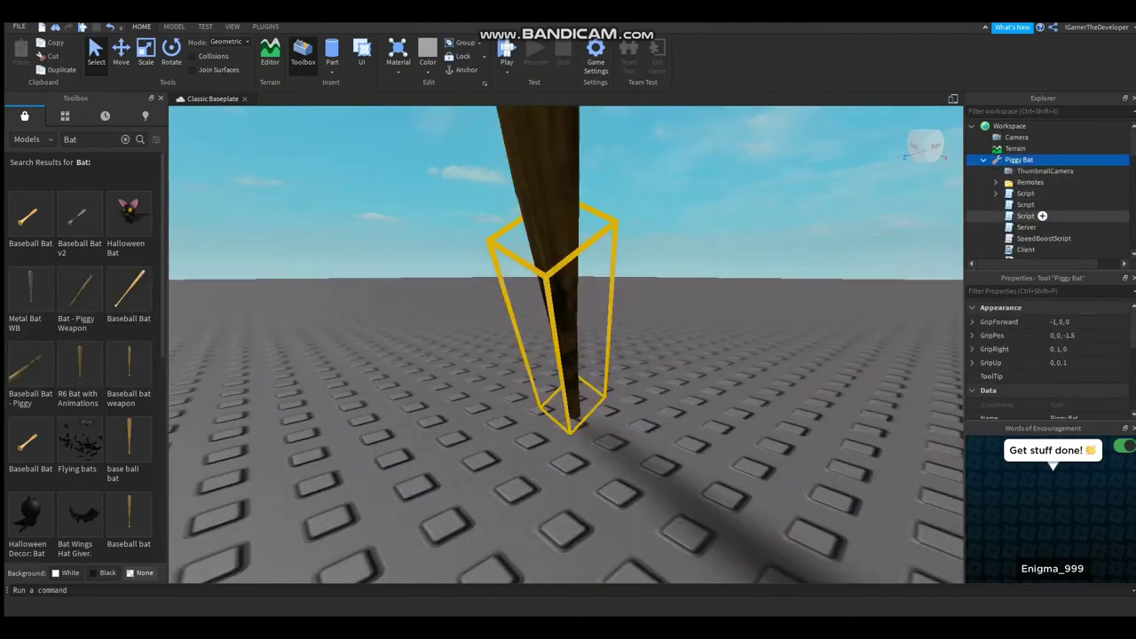
- Move the bat's Handle part out of the Piggy Bat tool directly into Workspace and open its Behavior properties
scroll(1048, 222, "down", 3)
left_click_drag(1047, 215, 1021, 125)
left_click(558, 285)
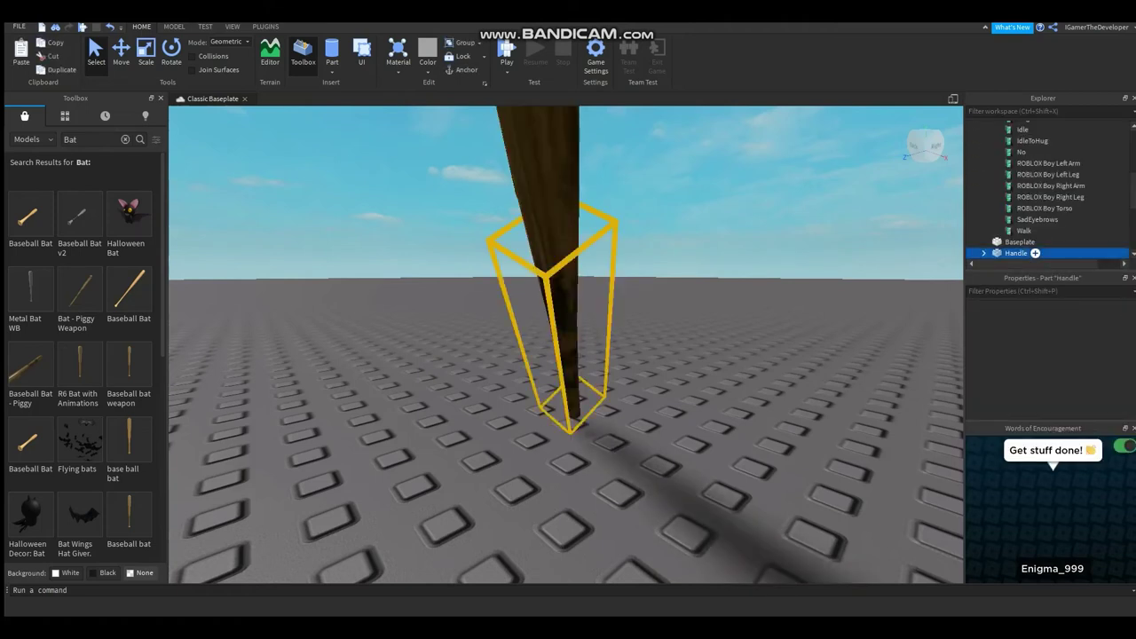
scroll(1047, 355, "up", 2)
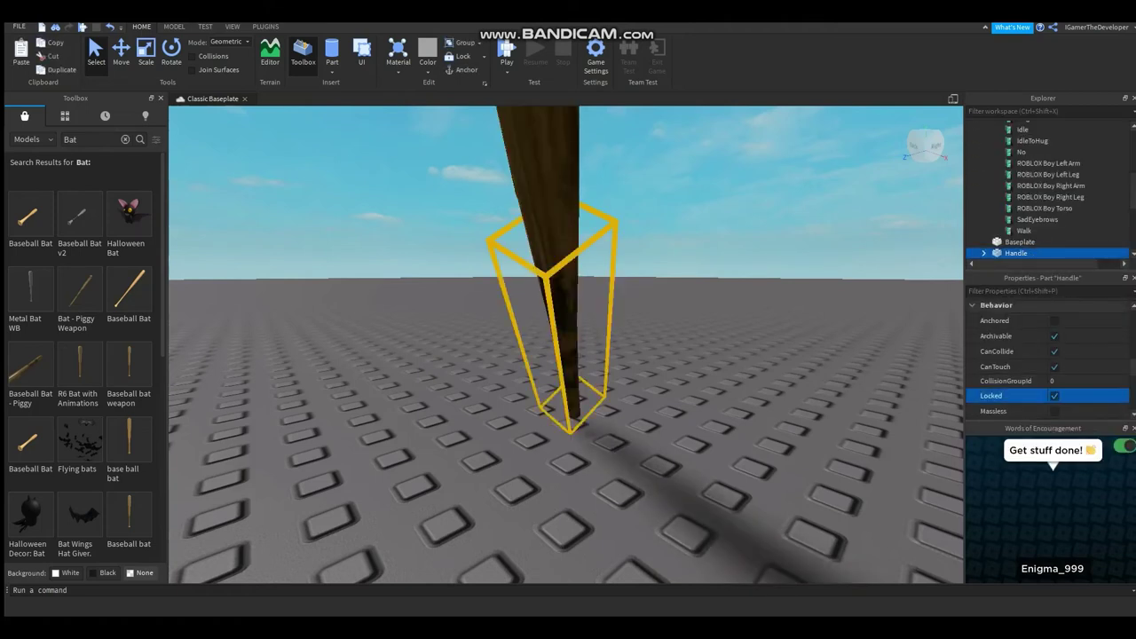
- Unlock the bat's Handle part and rotate it so the bat lies horizontally
key("f")
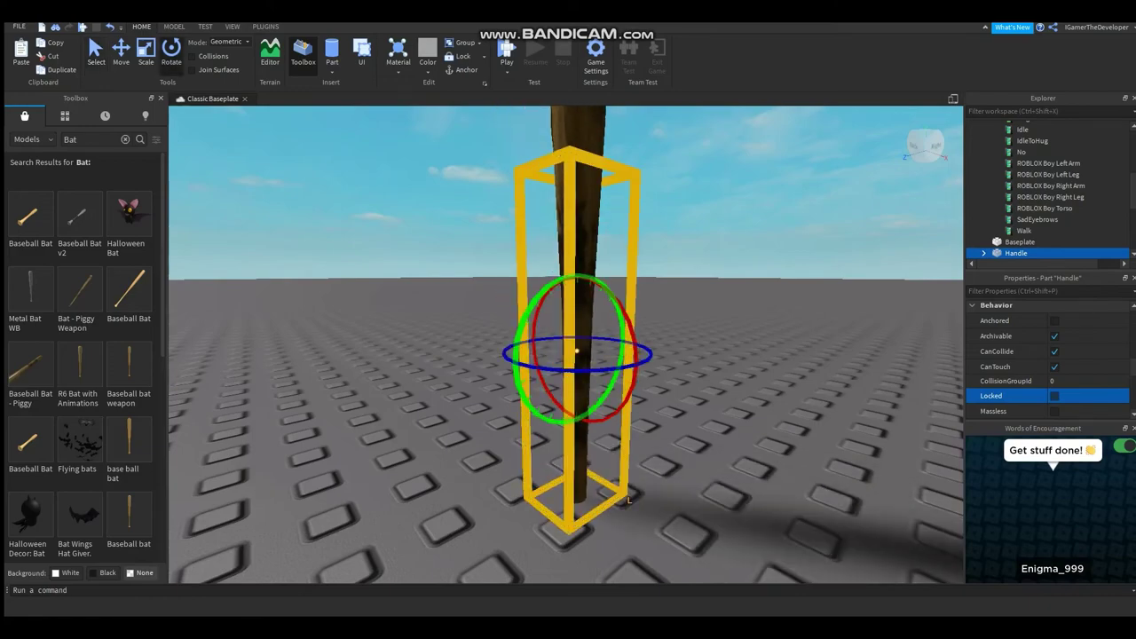
key("ctrl+t")
key("w")
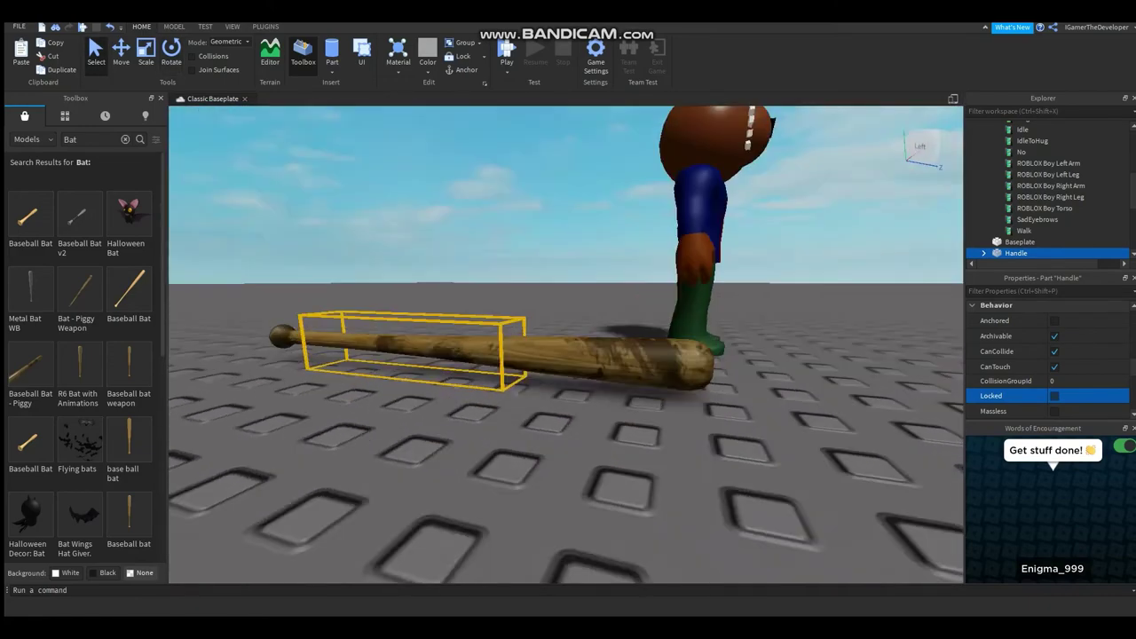
- Move the bat up from the ground to the character's right hand, with its barrel pointing forward
key("ctrl+2")
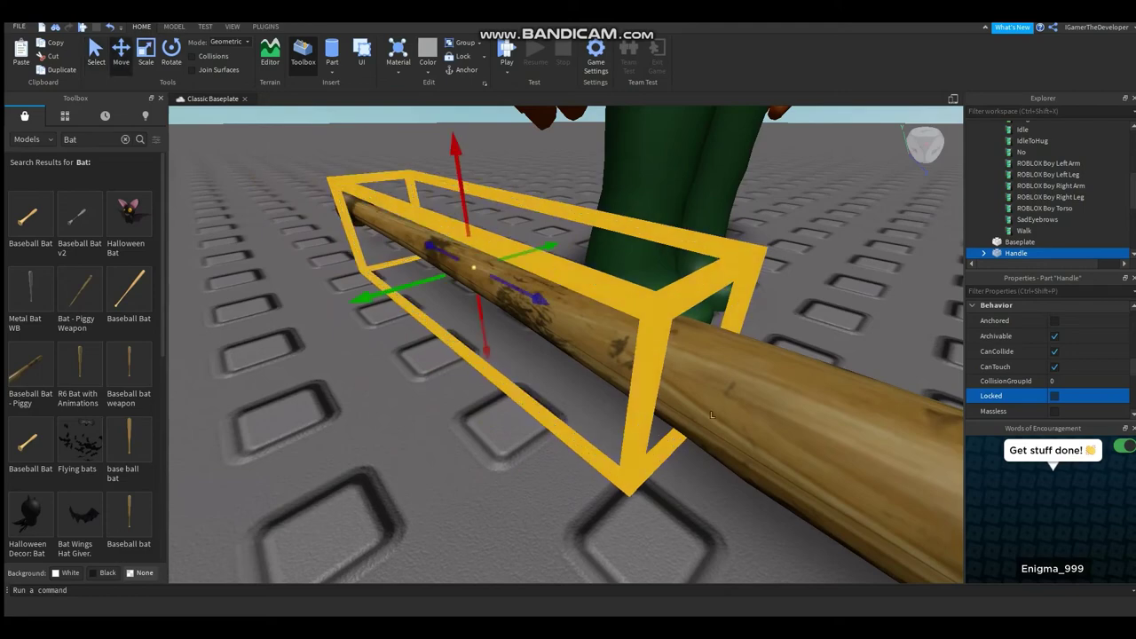
key("s")
key("w")
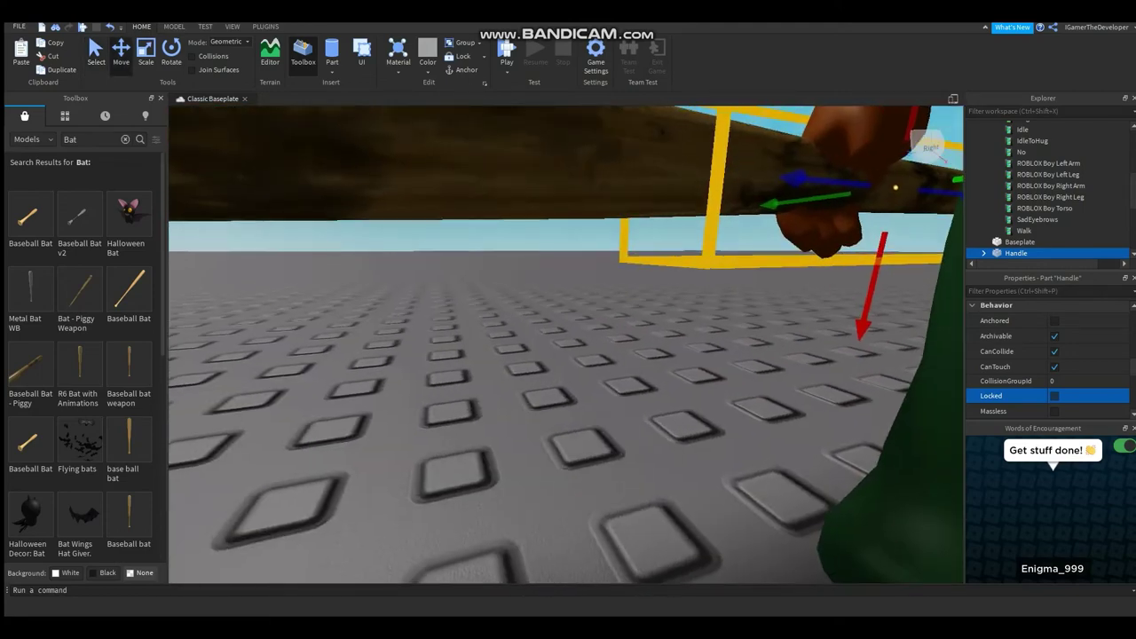
key("w")
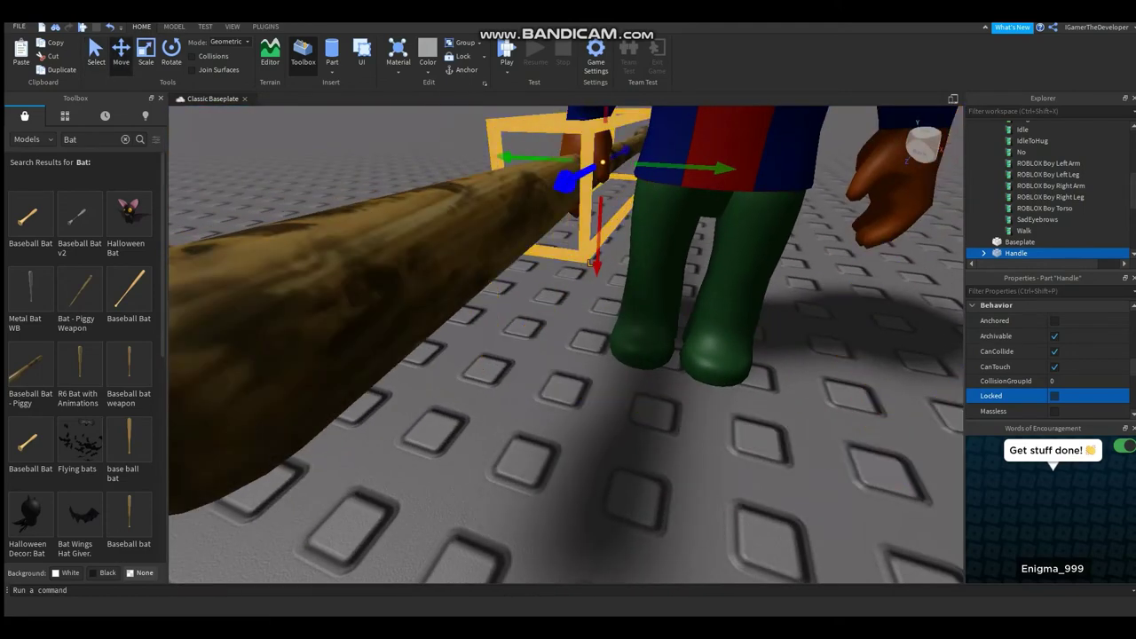
key("s")
key("s")
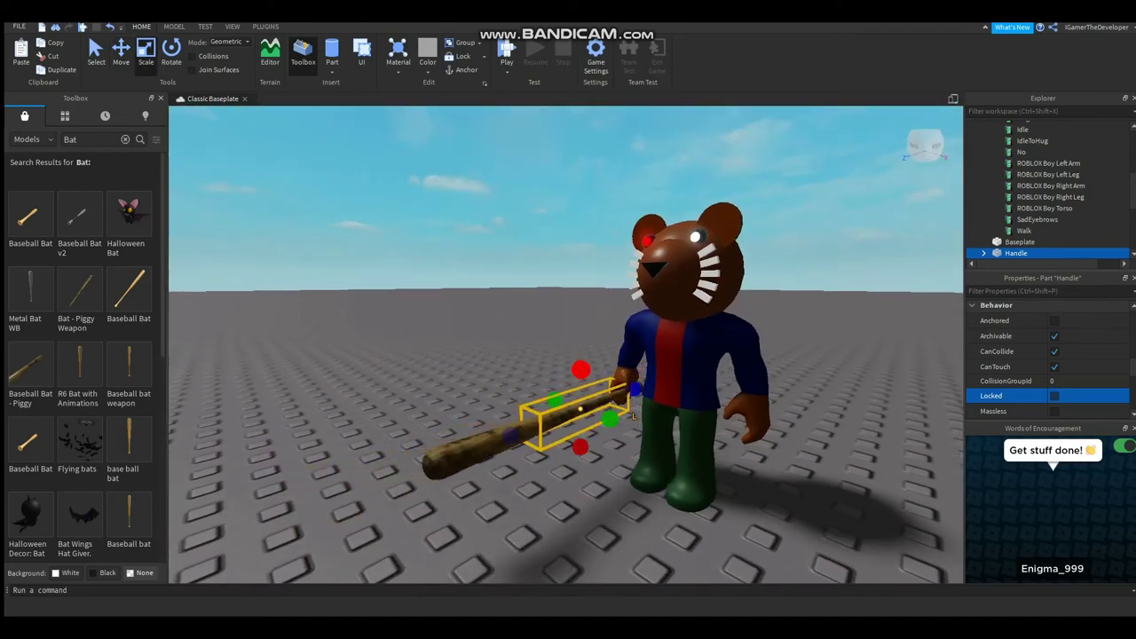
- Adjust the bat's position so its grip passes through the fingers of the right hand
key("f")
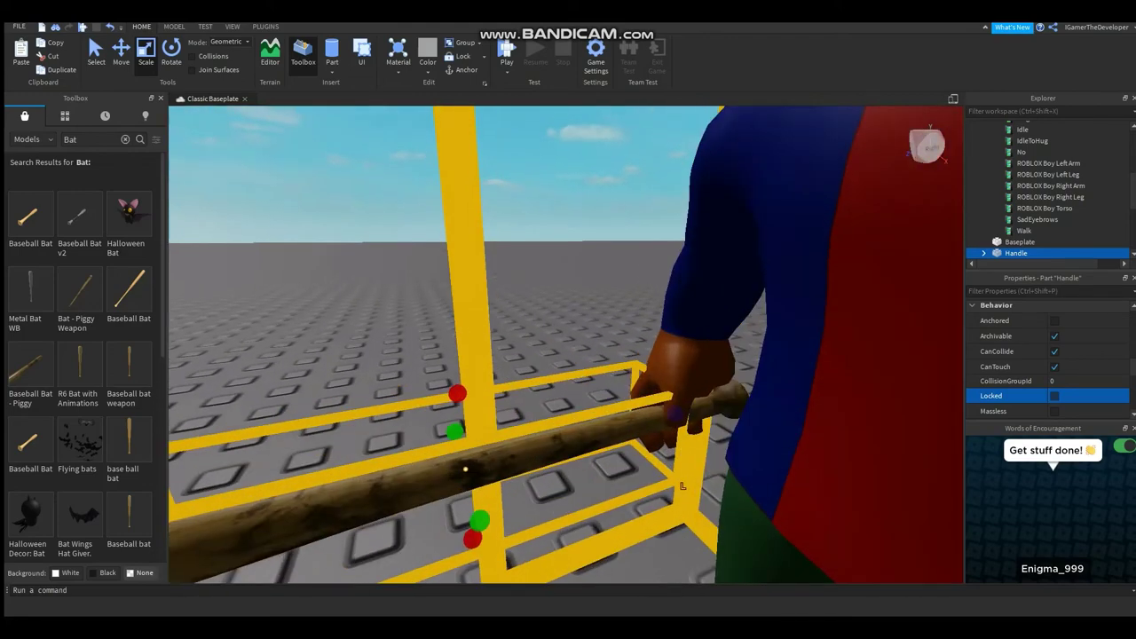
key("ctrl+2")
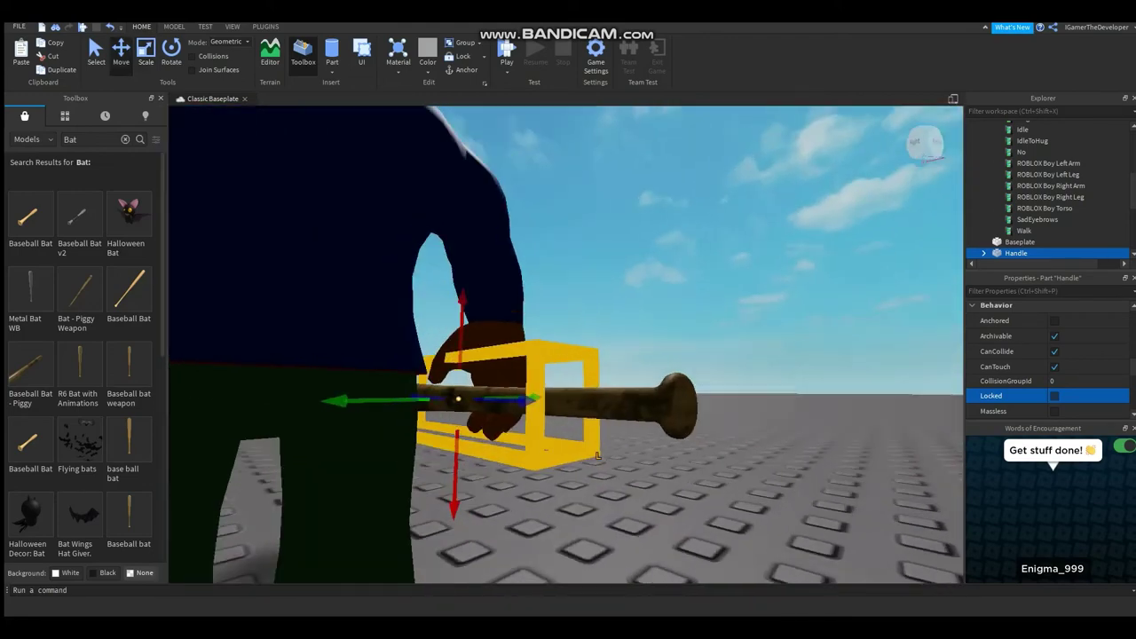
right_click_drag(598, 455, 373, 455)
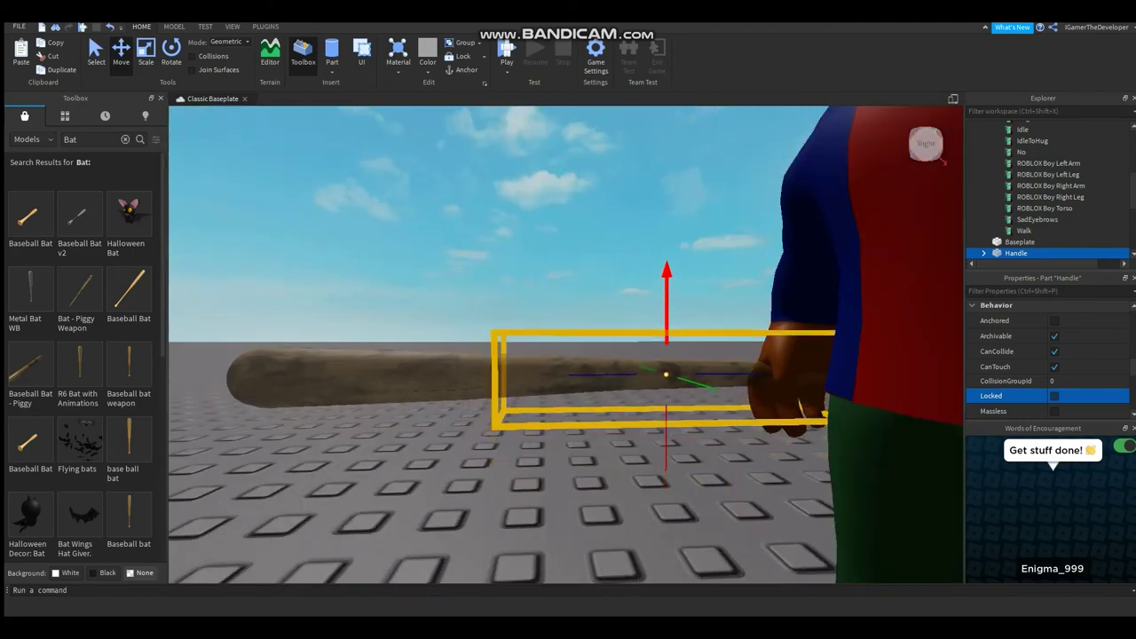
left_click(372, 497)
scroll(373, 498, "down", 5)
right_click_drag(373, 497, 791, 488)
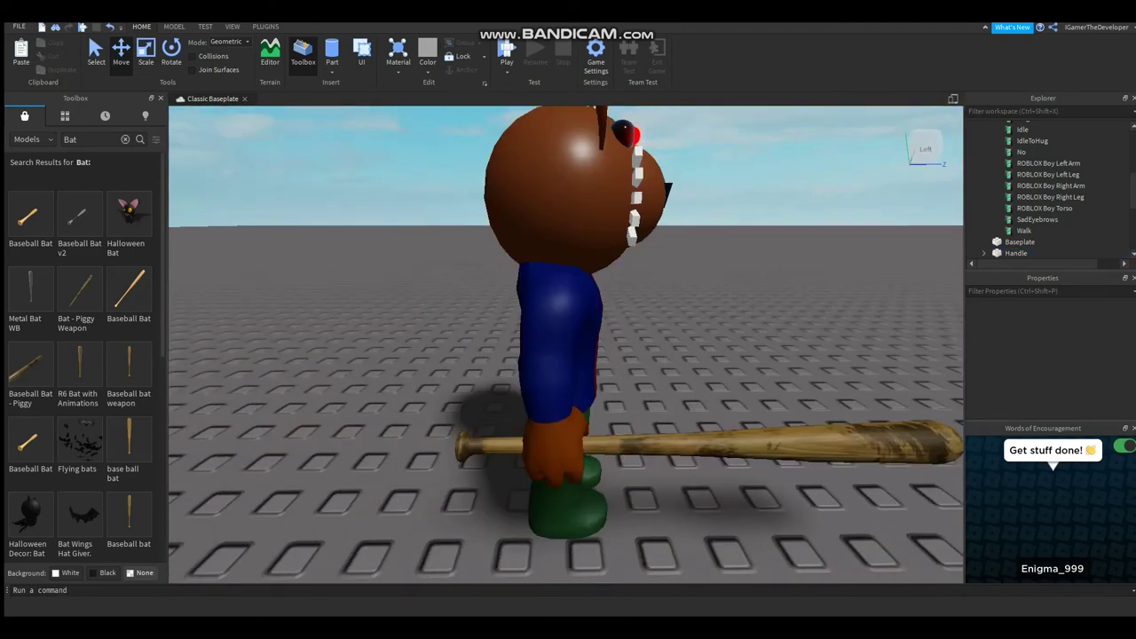
- Scale the bat down and reposition its grip inside the character's right hand
left_click(792, 489)
left_click_drag(792, 489, 754, 483)
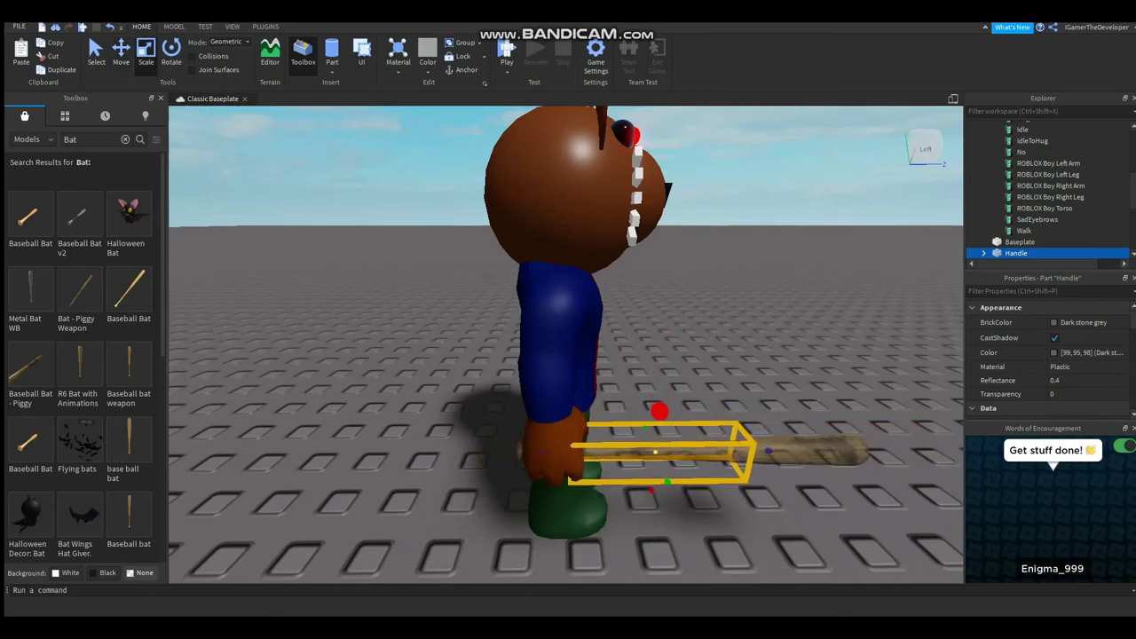
right_click_drag(753, 483, 562, 436)
scroll(675, 497, "up", 5)
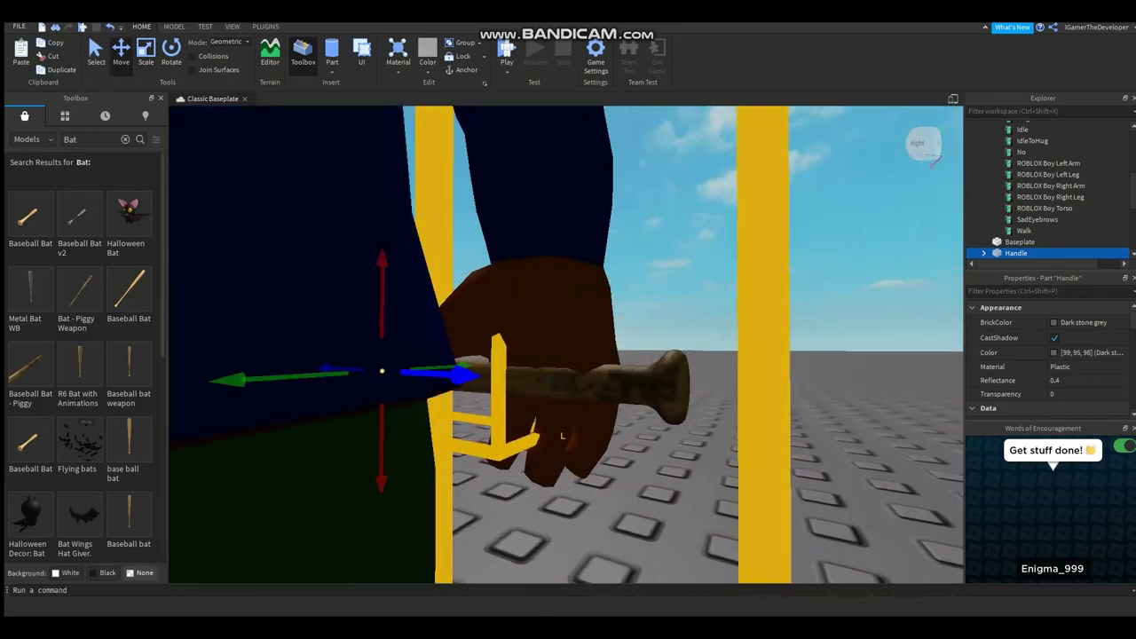
left_click(562, 436)
scroll(562, 436, "down", 10)
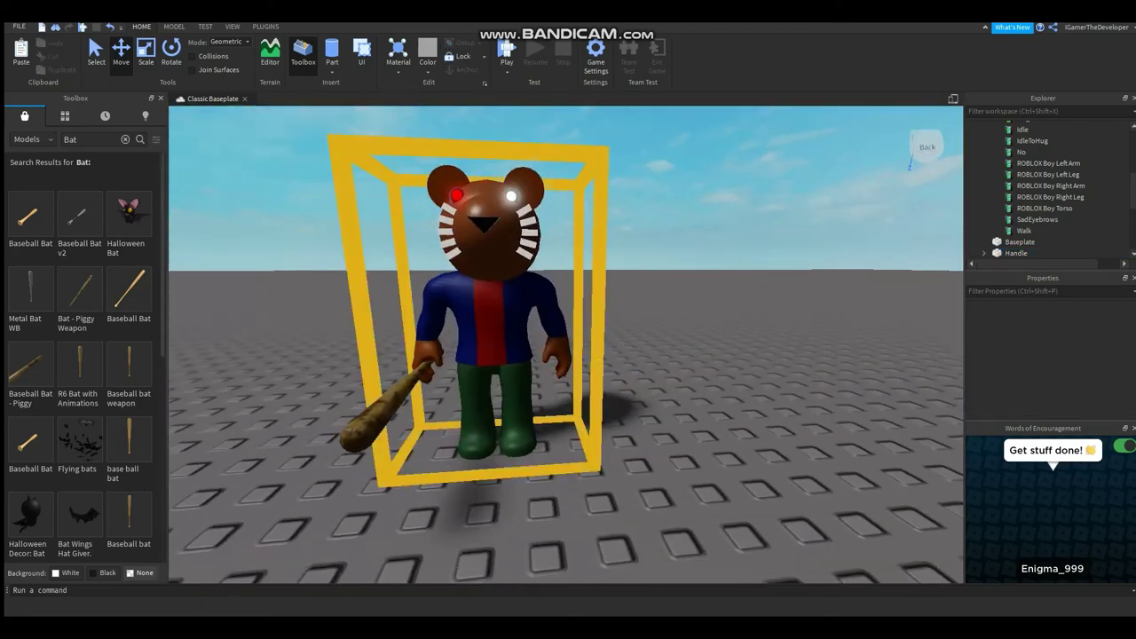
- Move the bat's Handle under the Pony rig's Right Arm and add a WeldConstraint to Right Arm
left_click(419, 414)
left_click_drag(1020, 253, 1030, 220)
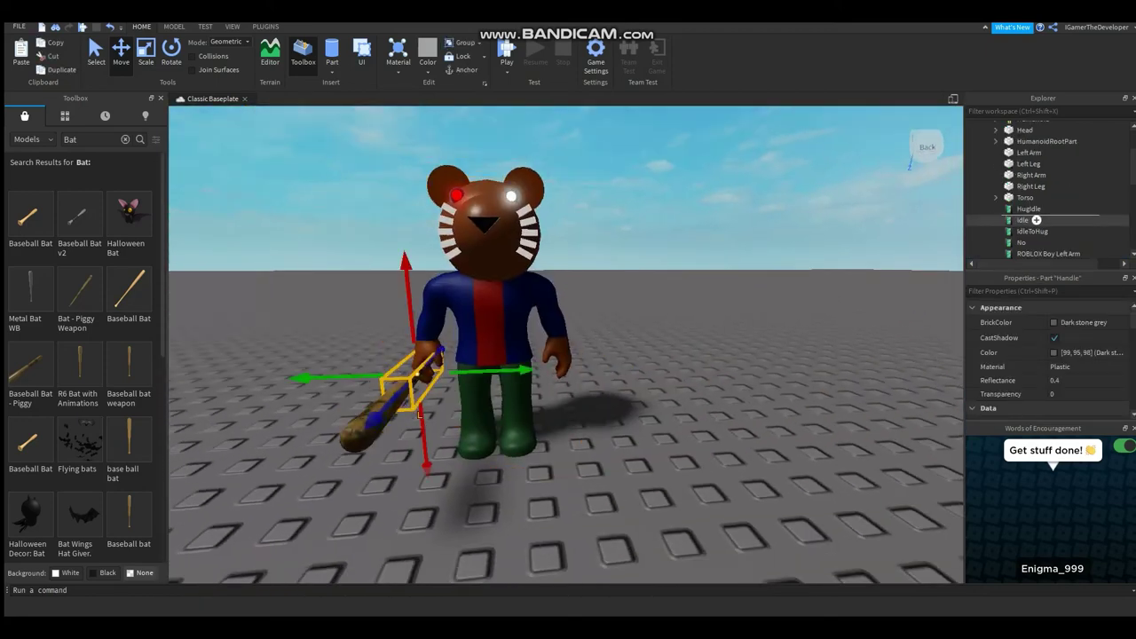
left_click_drag(1055, 175, 1056, 176)
left_click(1055, 175)
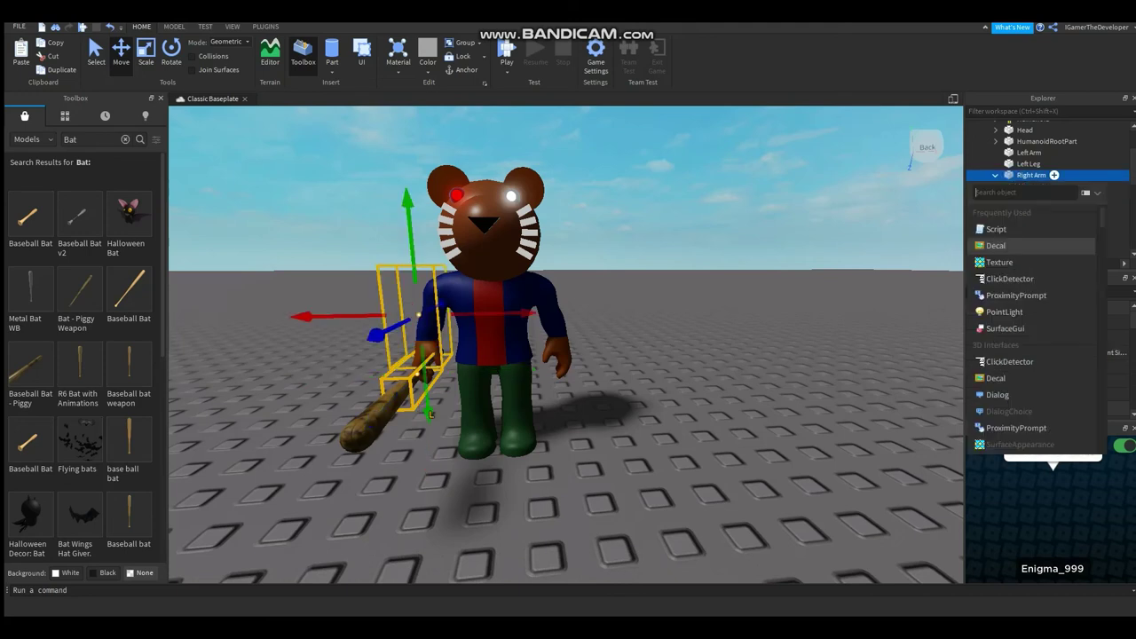
key("Escape")
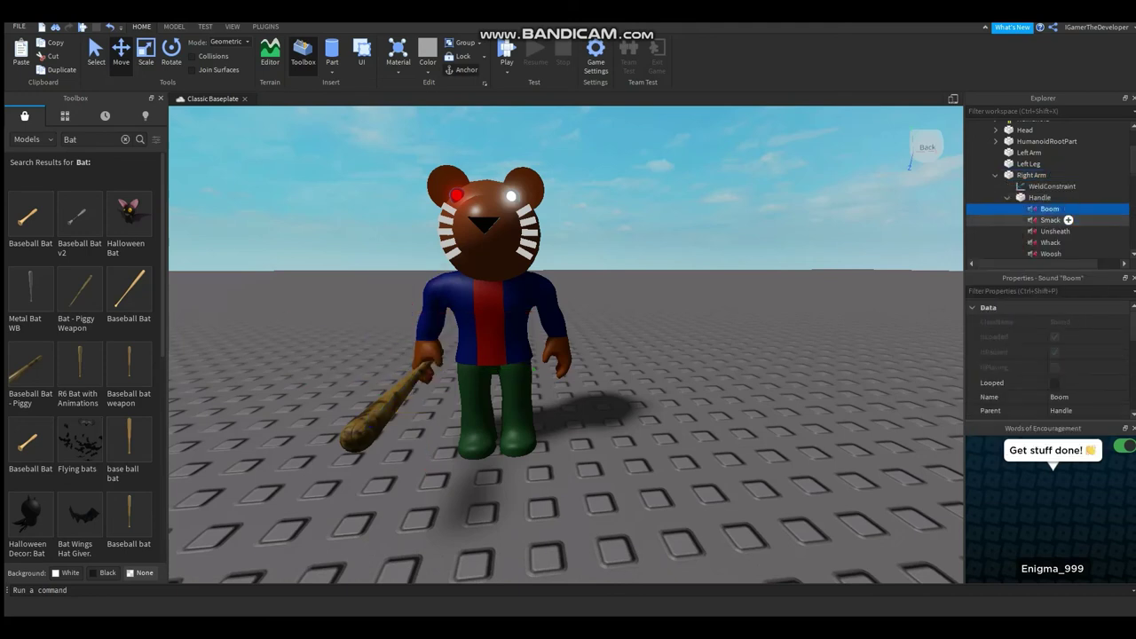
- Delete the sounds inside Handle and set the Right Arm WeldConstraint's Part0 to Right Arm and Part1 to Handle
scroll(1058, 197, "down", 2)
left_click(1057, 126)
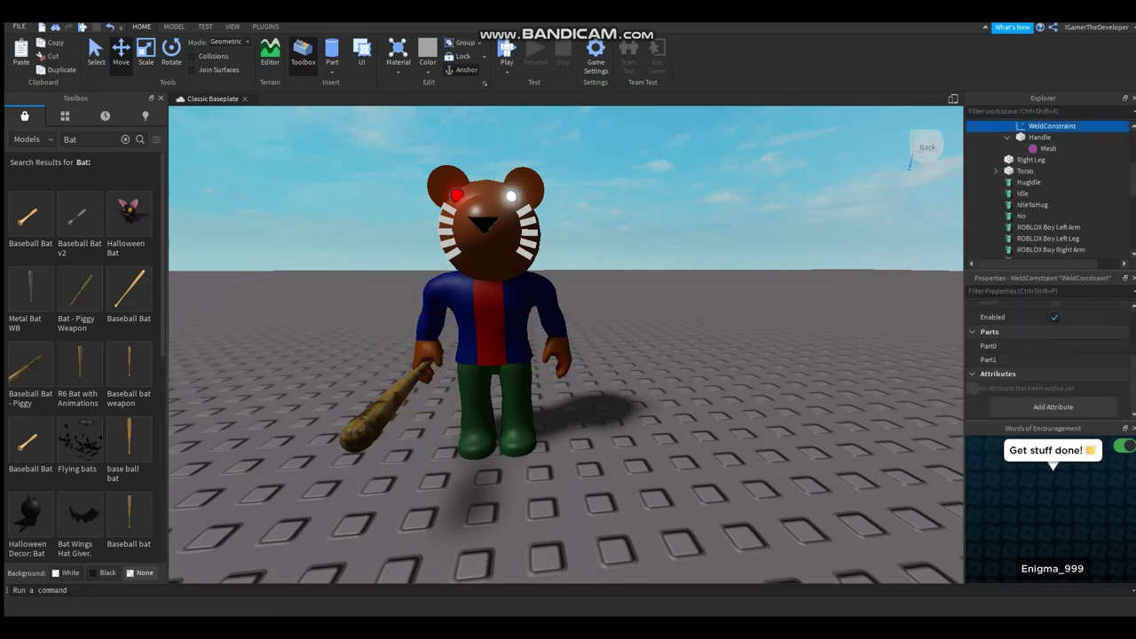
scroll(1060, 179, "up", 1)
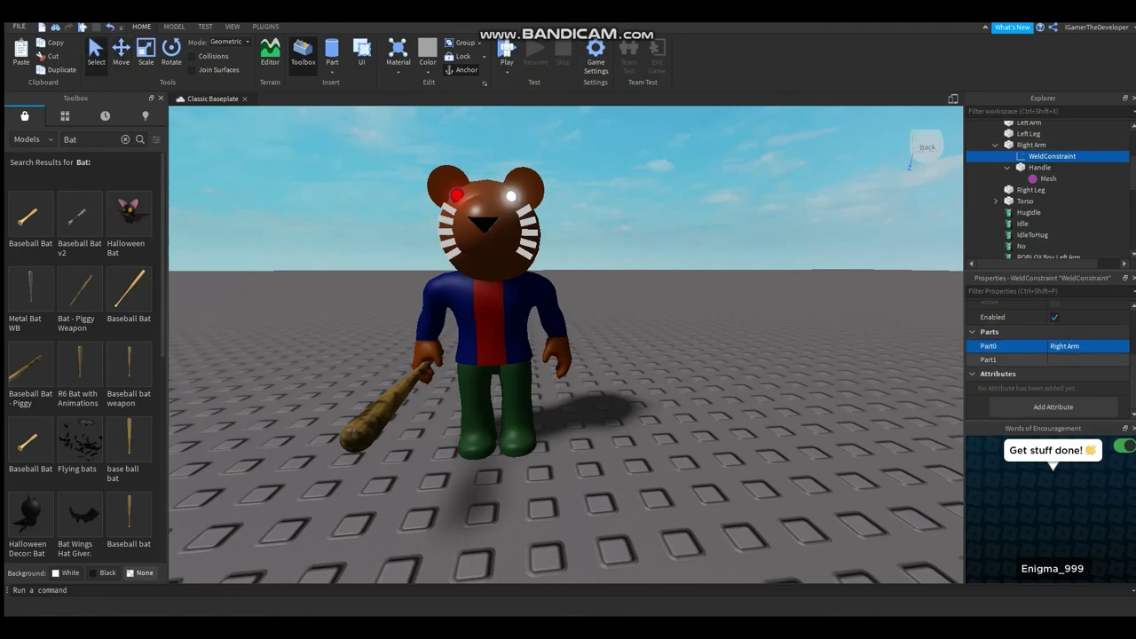
left_click(1052, 168)
right_click_drag(568, 355, 568, 328)
left_click(497, 293)
right_click_drag(497, 292, 497, 284)
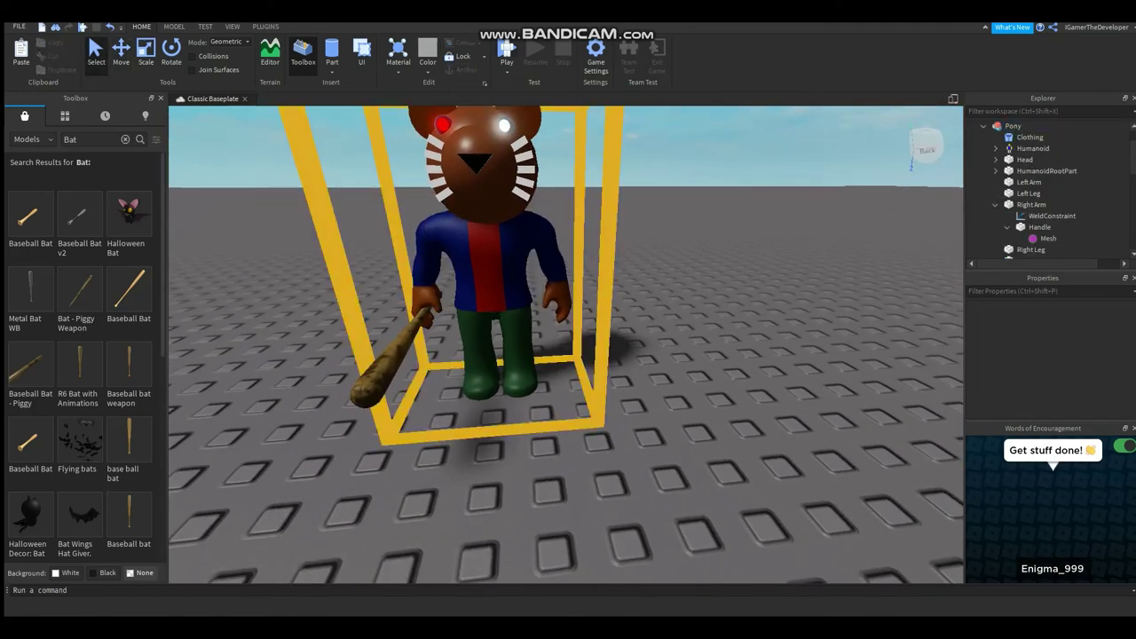
left_click(1051, 215)
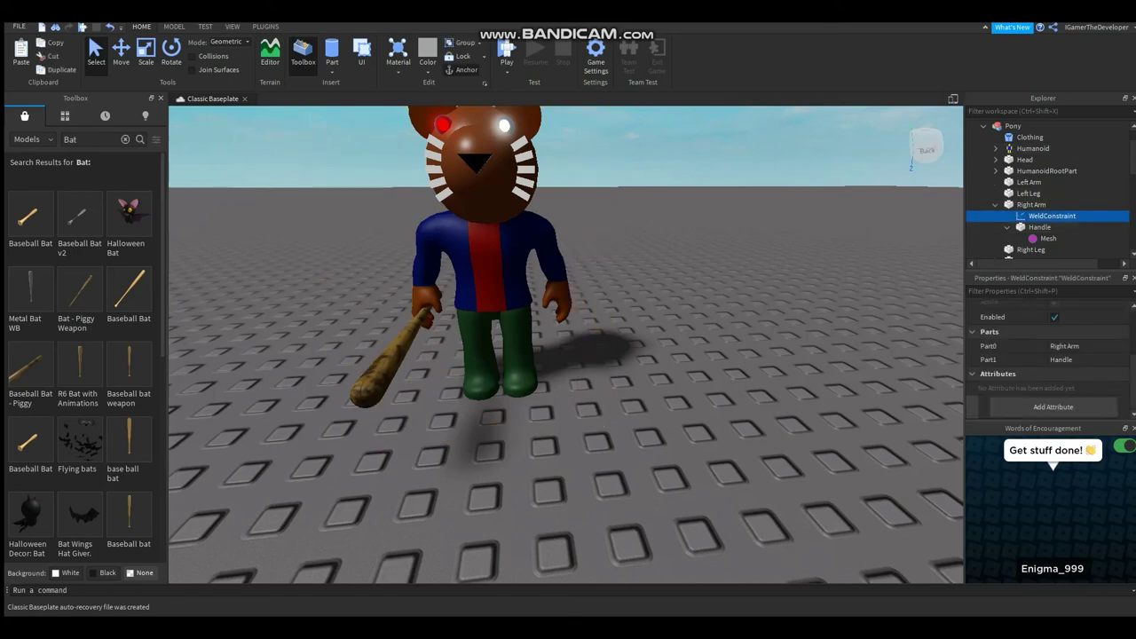
- Start a play test and examine the beaver character holding its bat
left_click(502, 85)
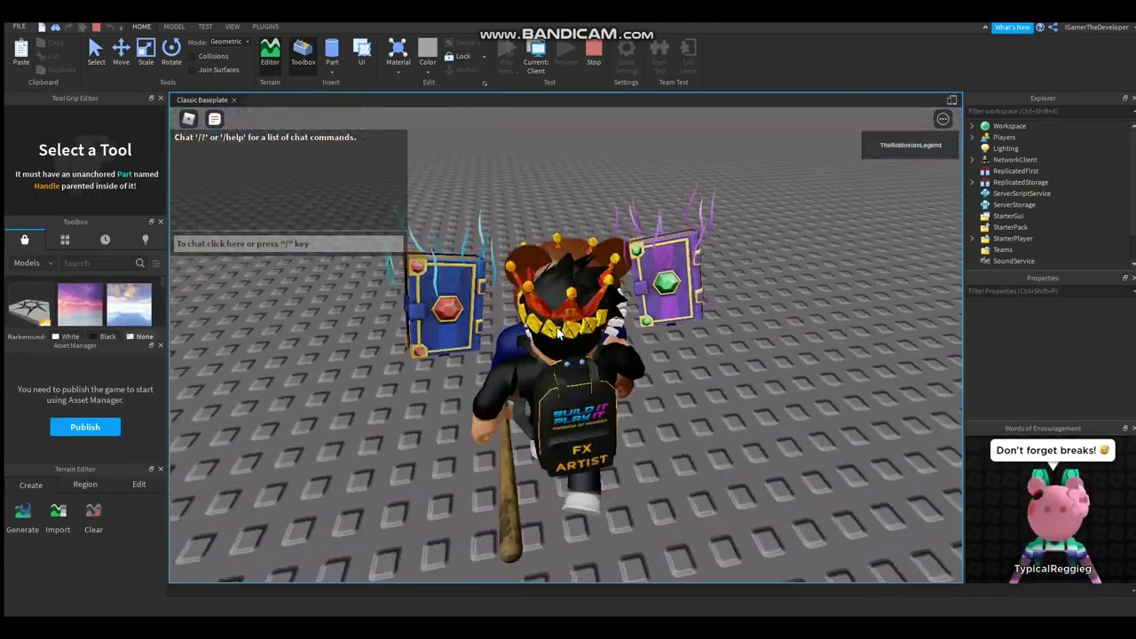
scroll(566, 347, "up", 5)
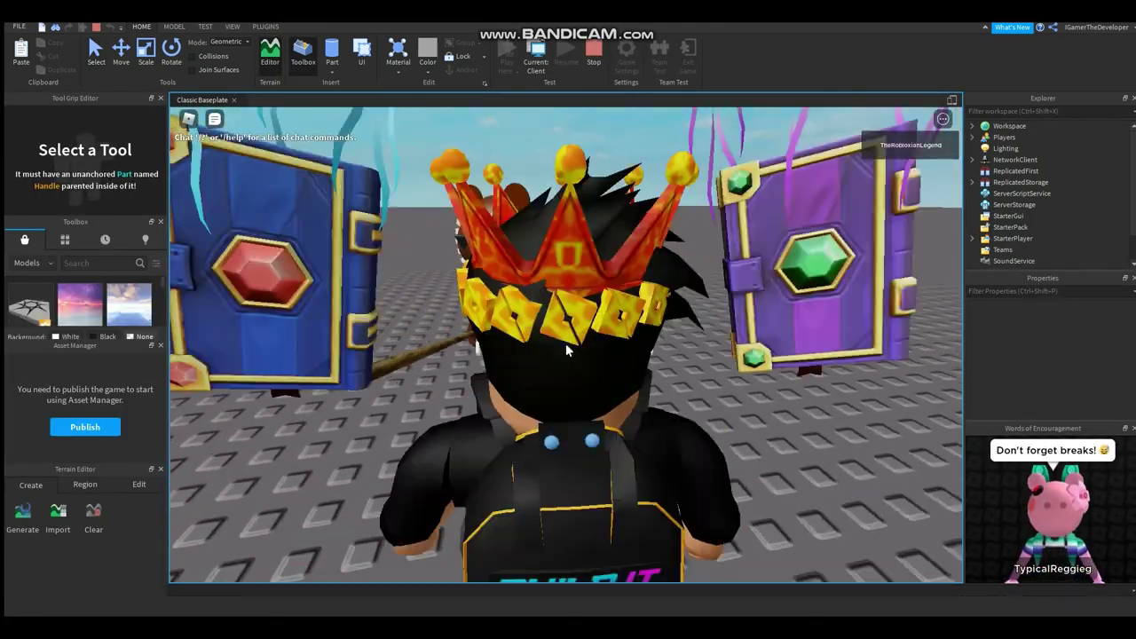
scroll(566, 343, "up", 3)
scroll(565, 345, "down", 8)
mouse_move(222, 131)
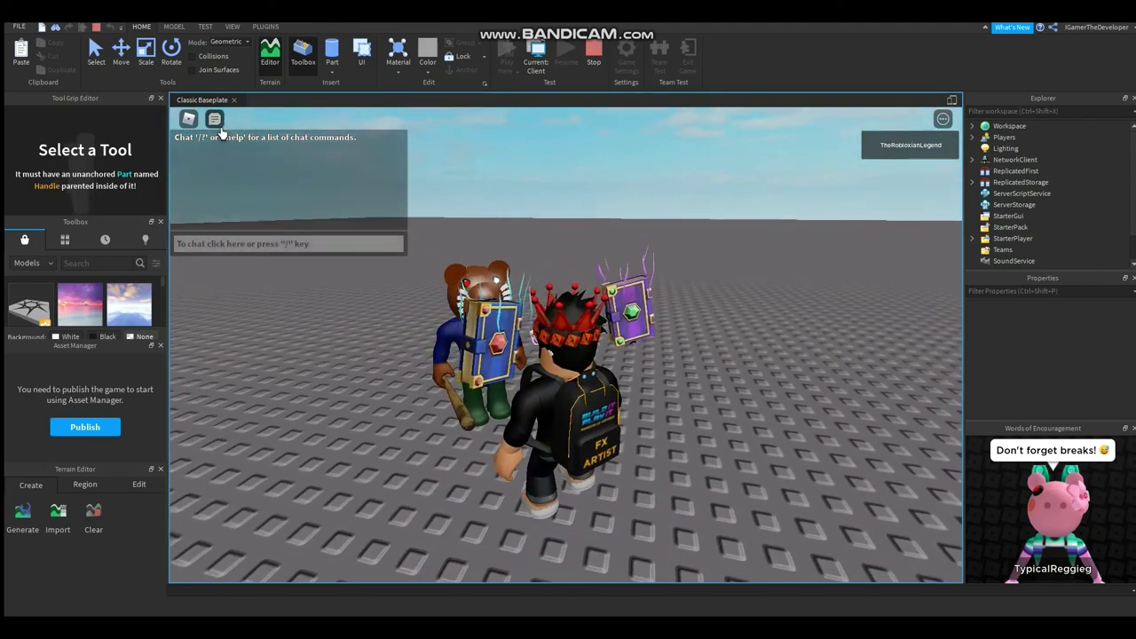
- Take a screenshot of the beaver character from the front in the play test, and end the test
left_click(233, 26)
scroll(621, 369, "up", 6)
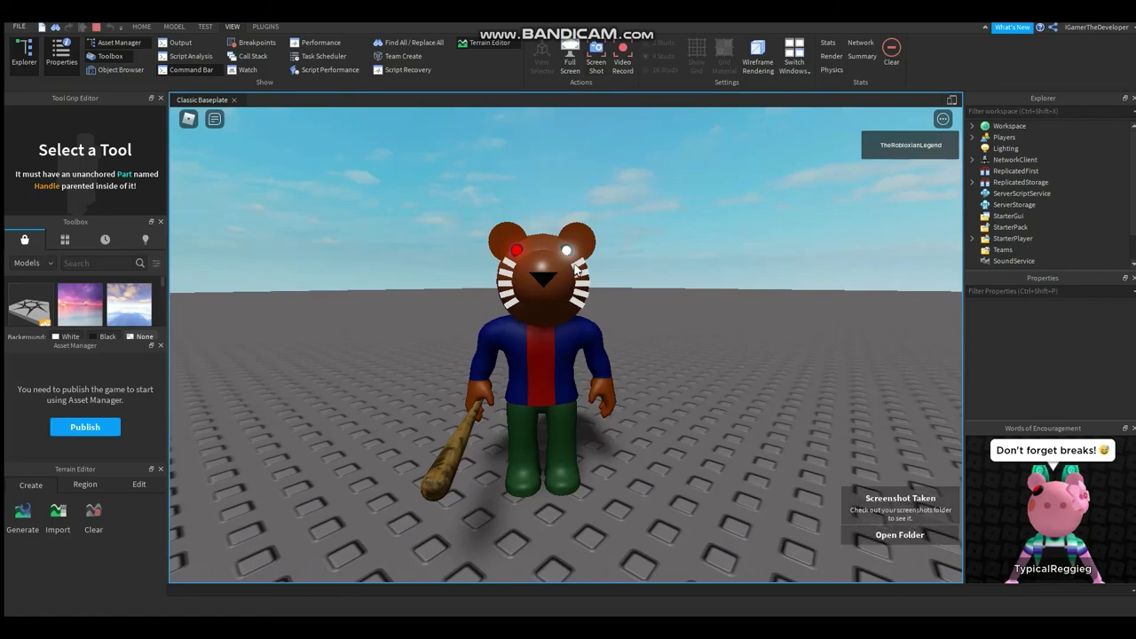
scroll(575, 270, "down", 5)
right_click_drag(575, 270, 564, 343)
scroll(566, 343, "up", 4)
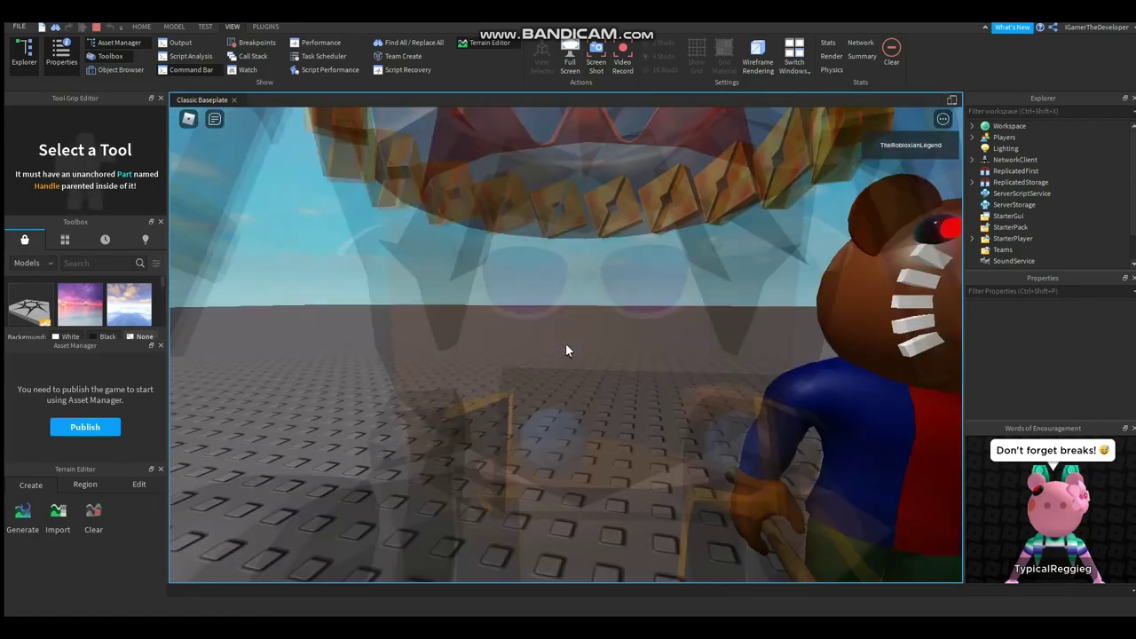
scroll(565, 343, "down", 4)
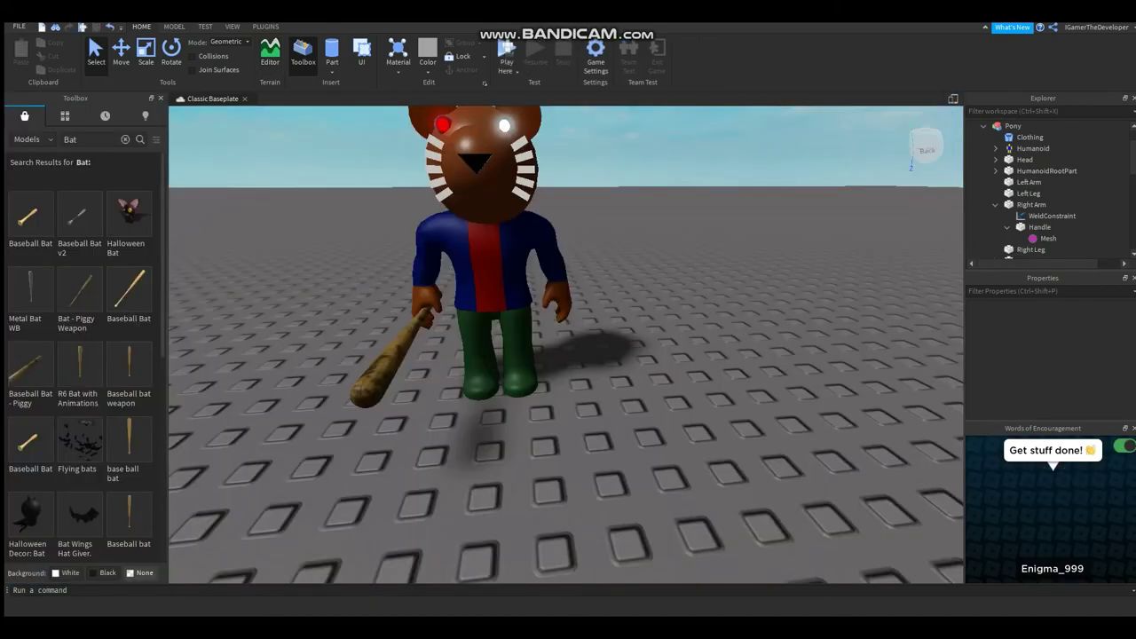